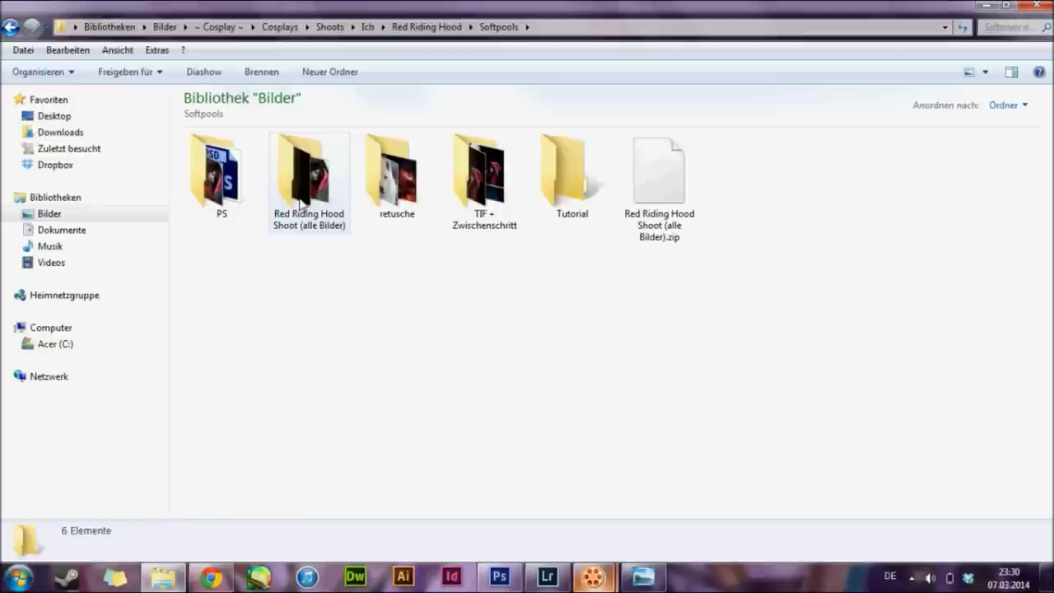
# - Open the 'Red Riding Hood Shoot (alle Bilder)' folder of 138 shoot photos
pyautogui.doubleClick(304, 173)
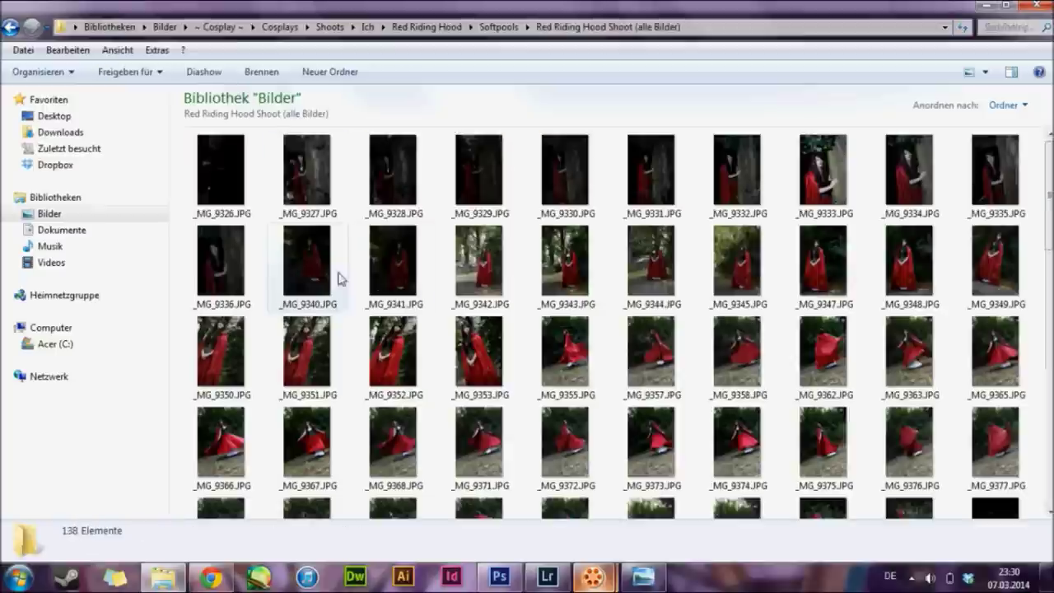
# - Browse the shoot thumbnails and preview _MG_9438.JPG full size
pyautogui.click(995, 169)
pyautogui.click(1037, 251)
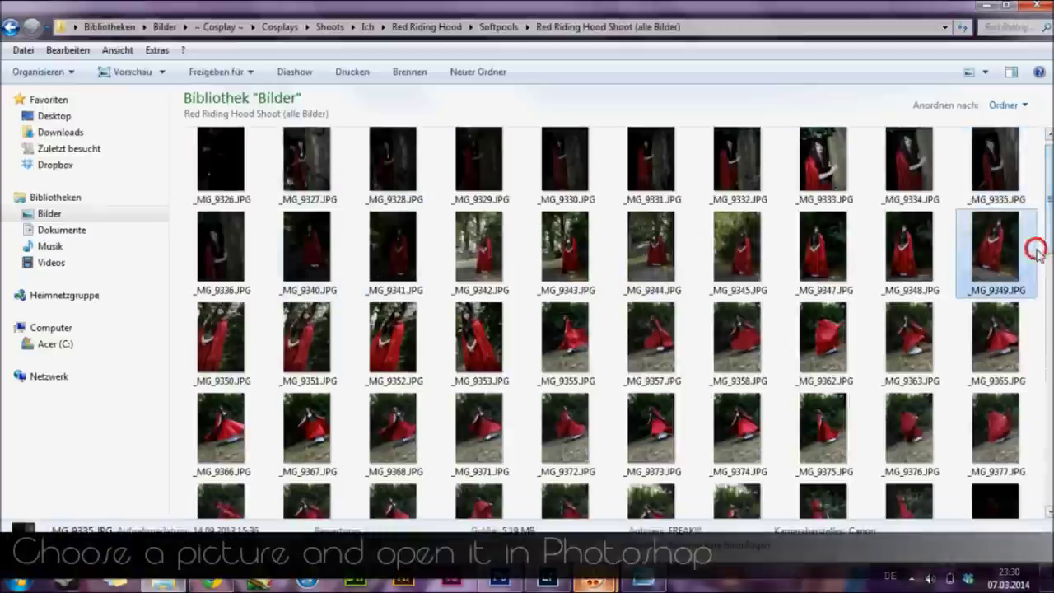
pyautogui.moveTo(1048, 170); pyautogui.dragTo(1049, 375)
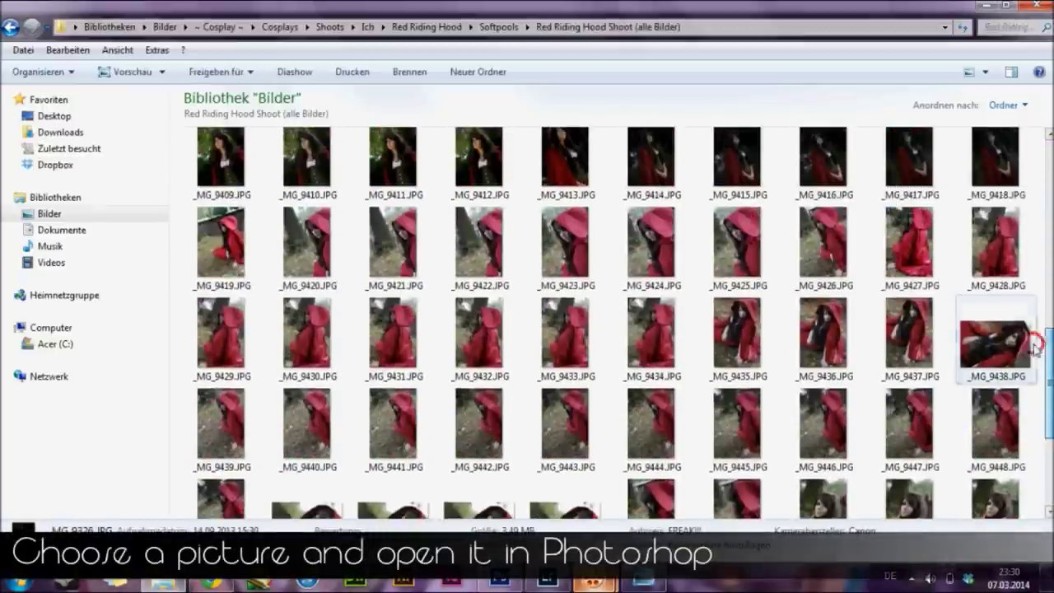
pyautogui.doubleClick(998, 338)
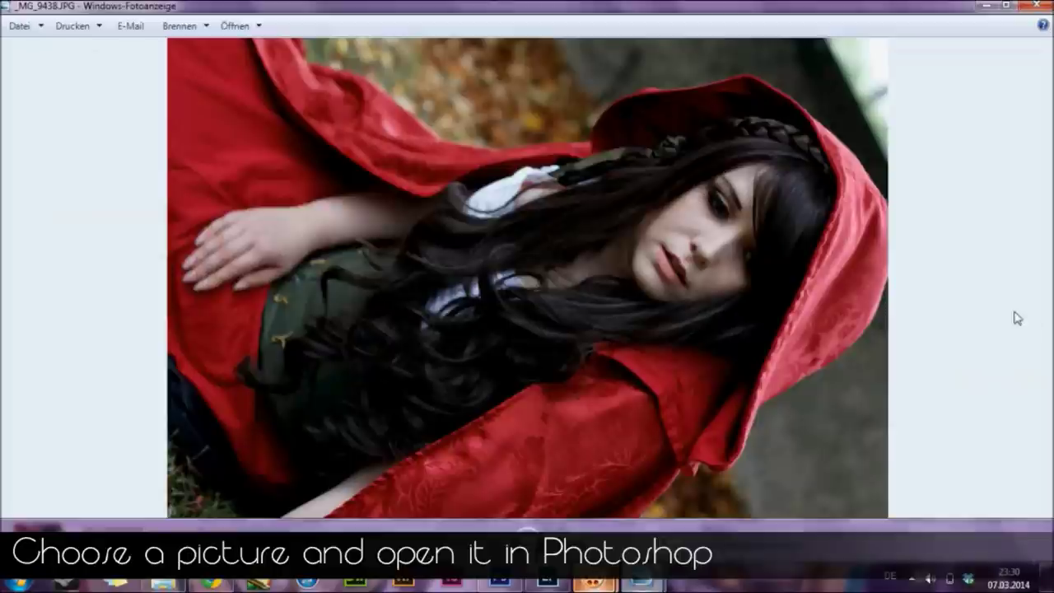
# - Drag _MG_9438.JPG from the viewer onto Photoshop to open it there
pyautogui.scroll(2, 628, 399)
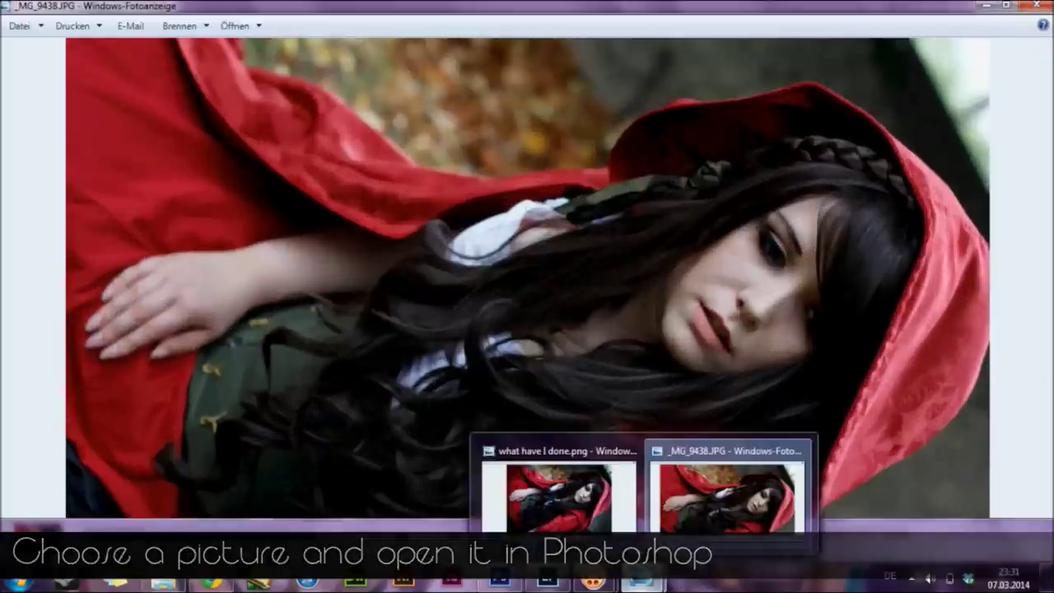
pyautogui.click(614, 504)
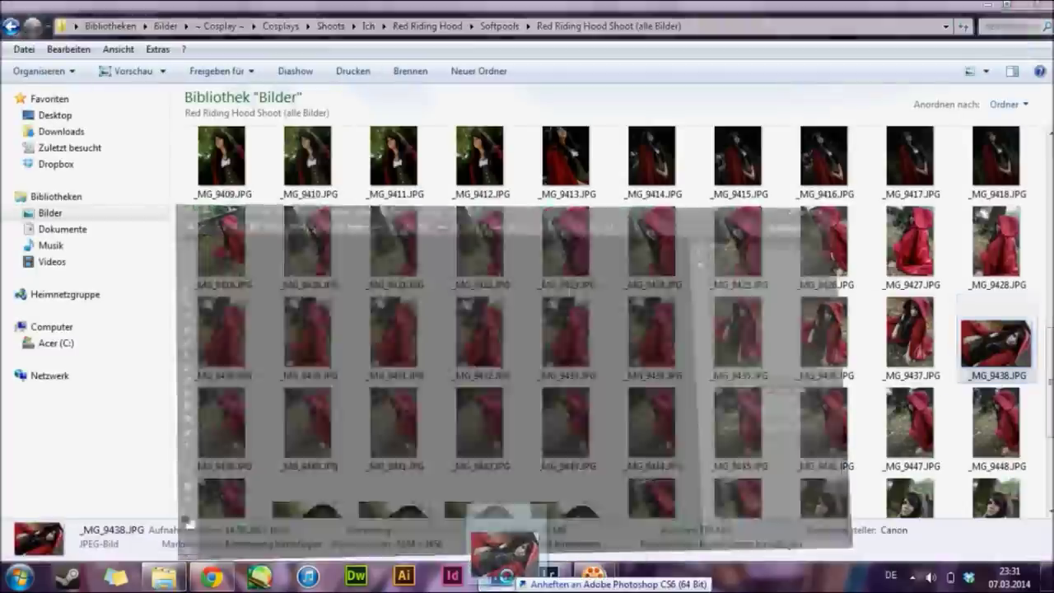
pyautogui.moveTo(571, 556); pyautogui.dragTo(421, 407)
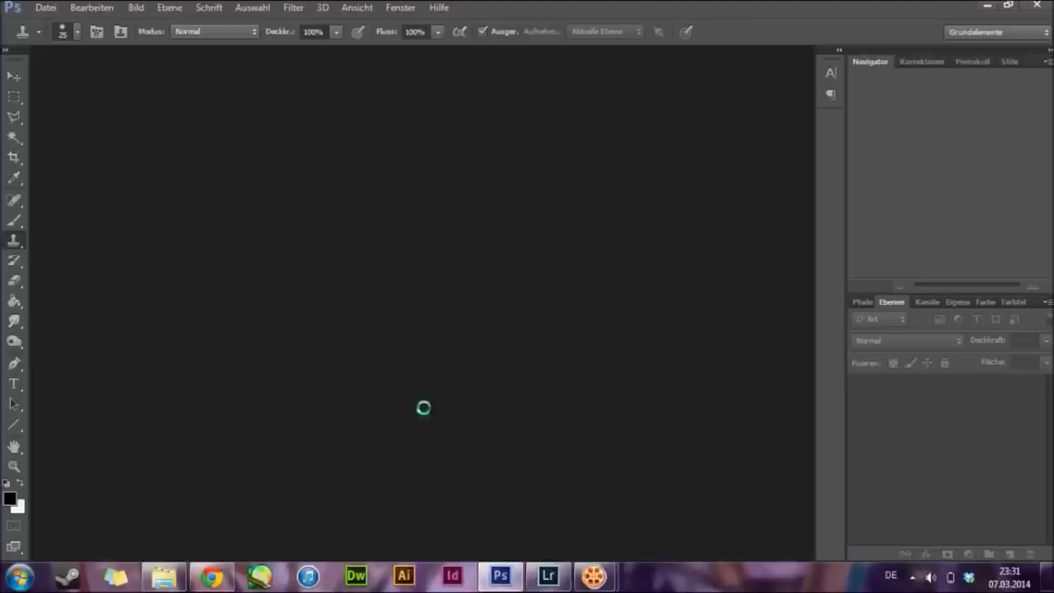
# - Accept the colour profile, convert Background to Ebene 0 and duplicate it as Ebene 0 Kopie
pyautogui.press('Return')
pyautogui.doubleClick(956, 400)
pyautogui.press('Return')
pyautogui.rightClick(907, 383)
pyautogui.click(568, 120)
pyautogui.press('Return')
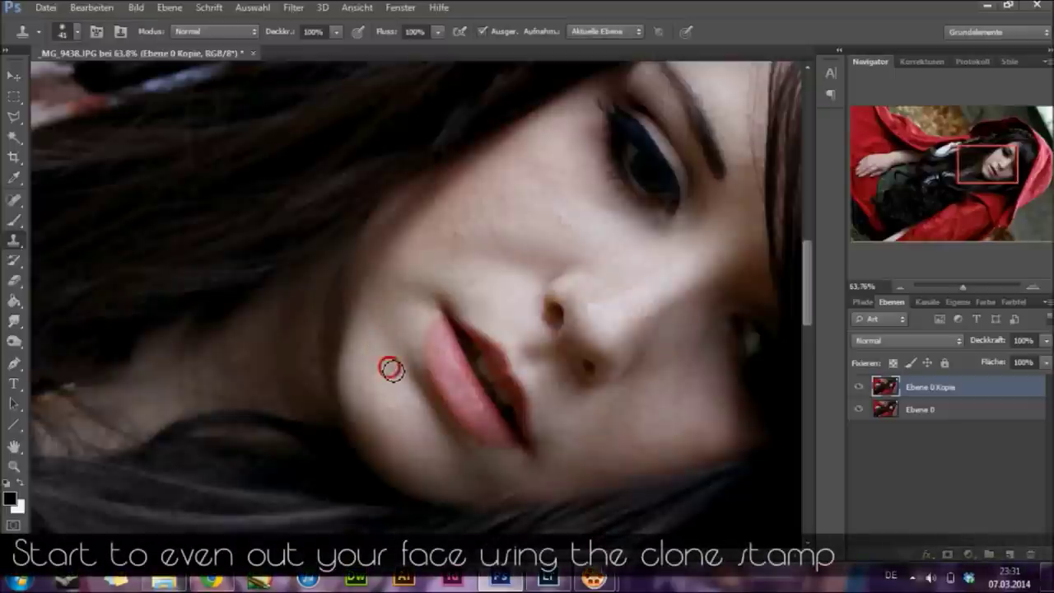
# - Clone clean skin over blemishes on the chin and right of the nose at 57 px
pyautogui.keyDown('alt'); pyautogui.click(367, 363); pyautogui.keyUp('alt')
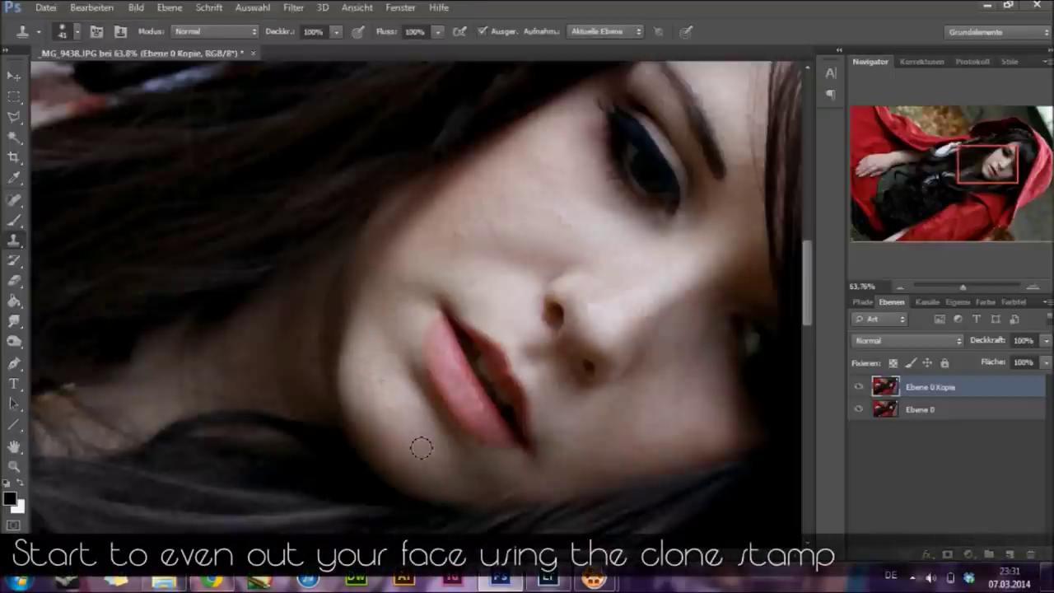
pyautogui.keyDown('alt'); pyautogui.click(378, 392); pyautogui.keyUp('alt')
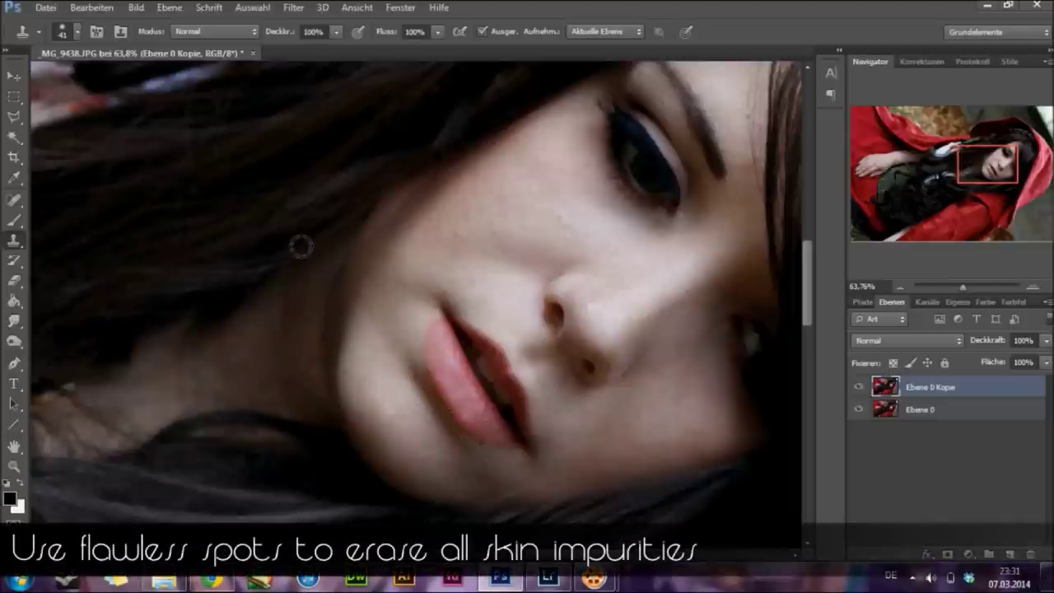
pyautogui.keyDown('alt'); pyautogui.click(455, 231); pyautogui.keyUp('alt')
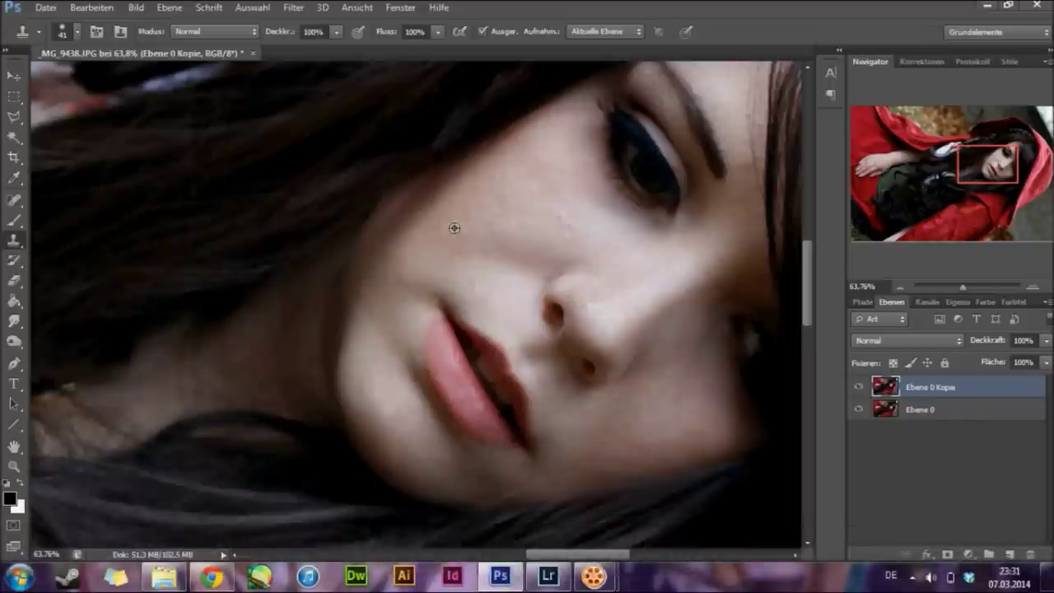
pyautogui.rightClick(456, 229)
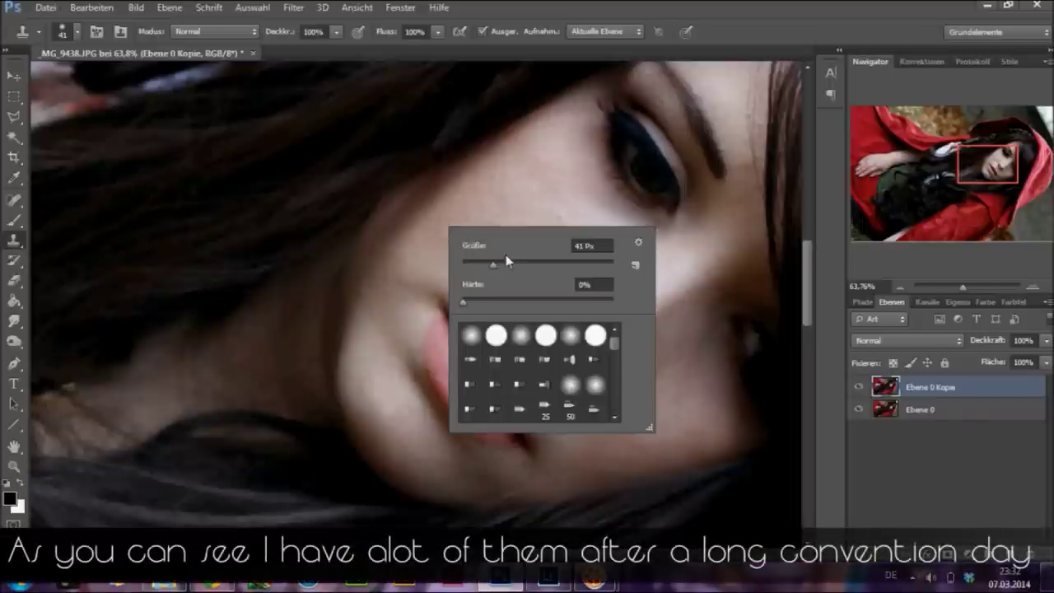
pyautogui.keyDown('alt'); pyautogui.click(361, 285); pyautogui.keyUp('alt')
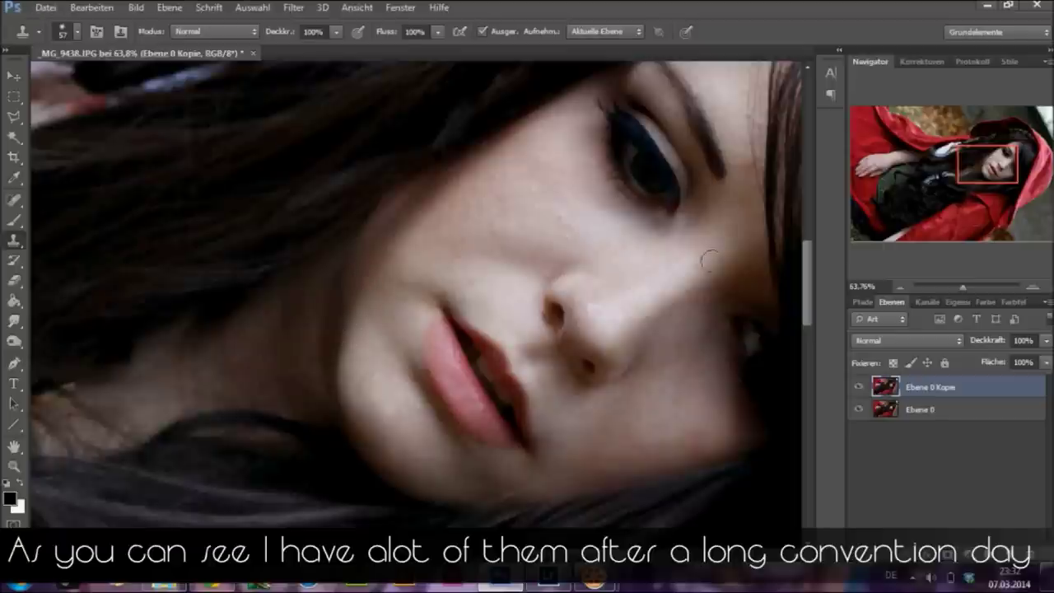
pyautogui.click(650, 293)
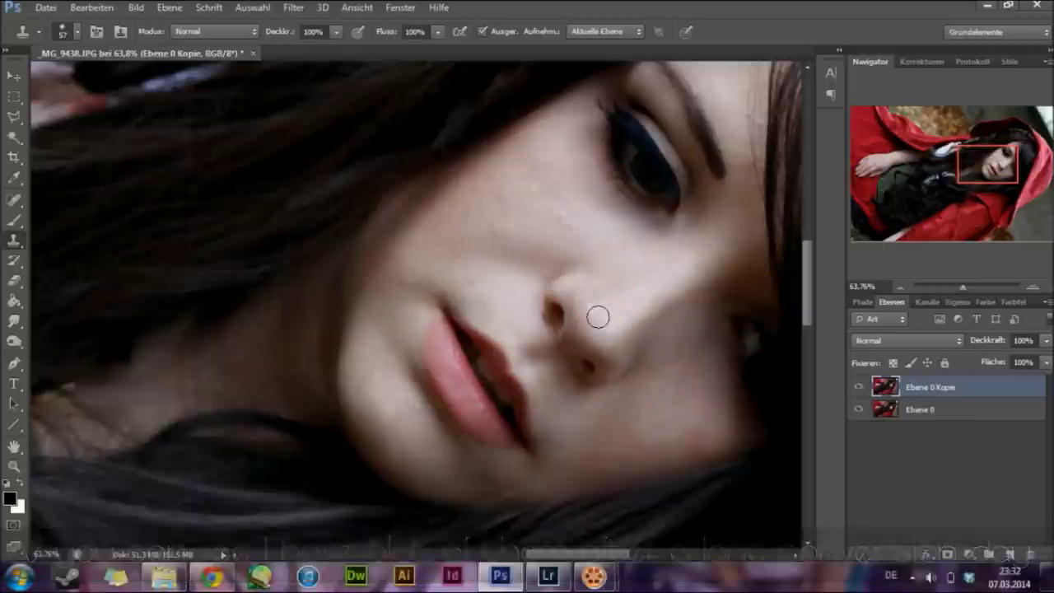
pyautogui.scroll(-1, 692, 384)
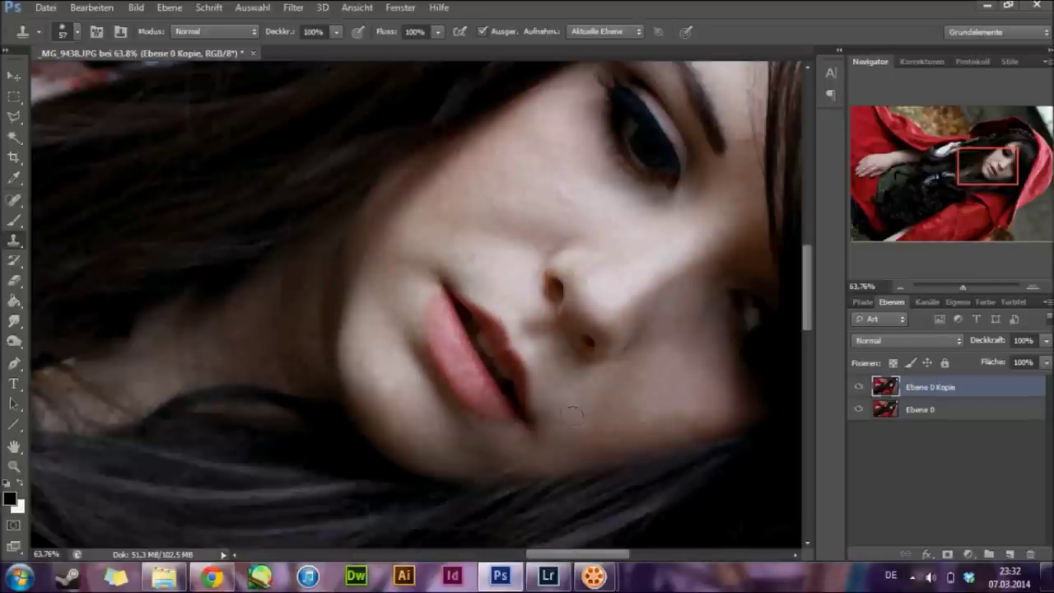
pyautogui.scroll(-3, 641, 409)
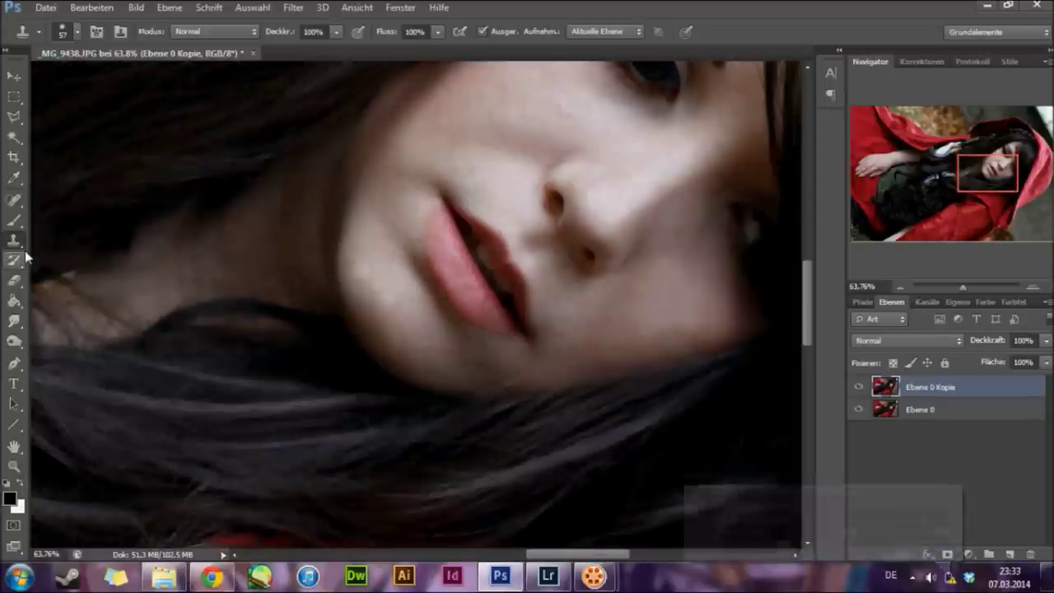
# - Check the Clone Stamp presets and clone clean cheek skin over cheek spots
pyautogui.press('pagedown')
pyautogui.click(38, 31)
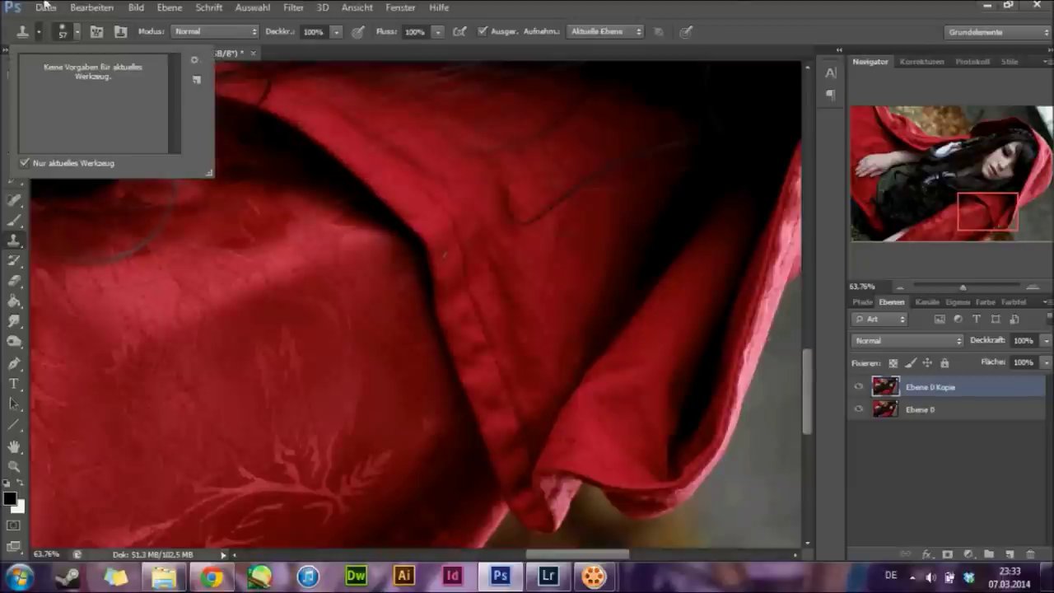
pyautogui.click(444, 277)
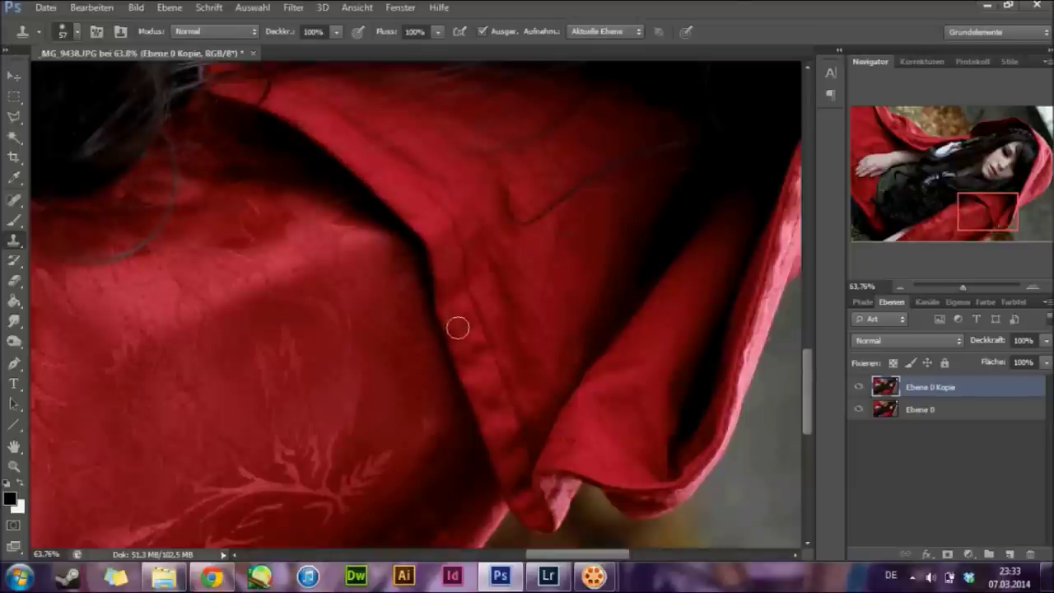
pyautogui.scroll(3, 458, 328)
pyautogui.scroll(3, 461, 321)
pyautogui.scroll(2, 537, 276)
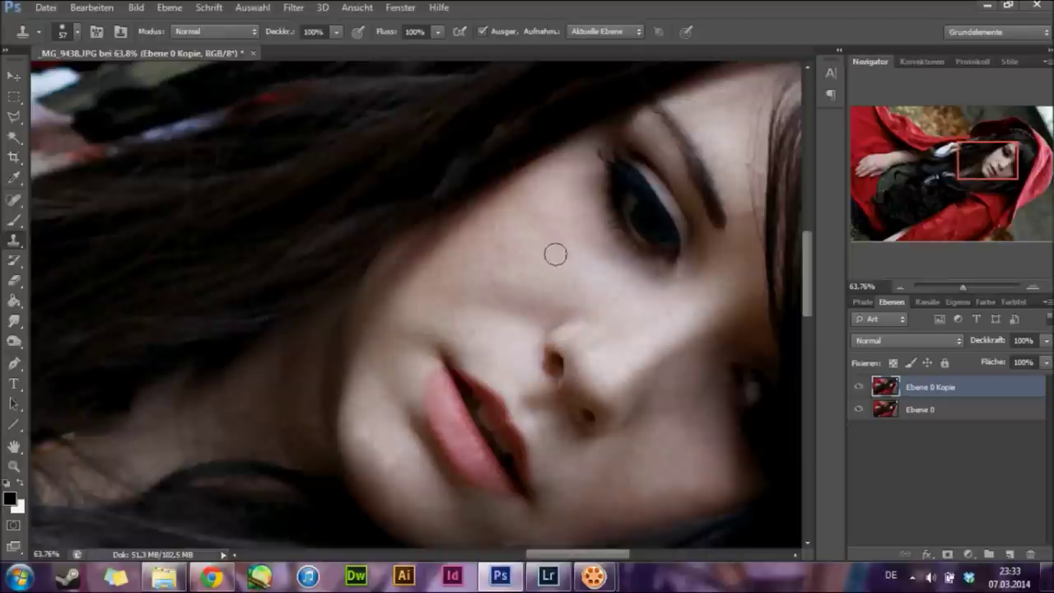
pyautogui.keyDown('alt'); pyautogui.click(507, 242); pyautogui.keyUp('alt')
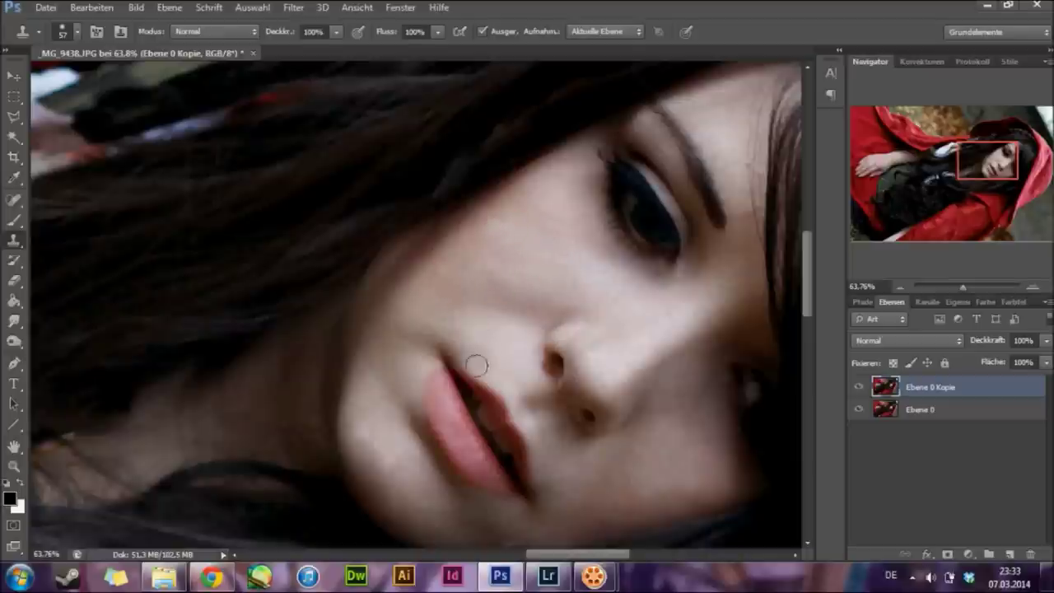
pyautogui.scroll(-3, 416, 387)
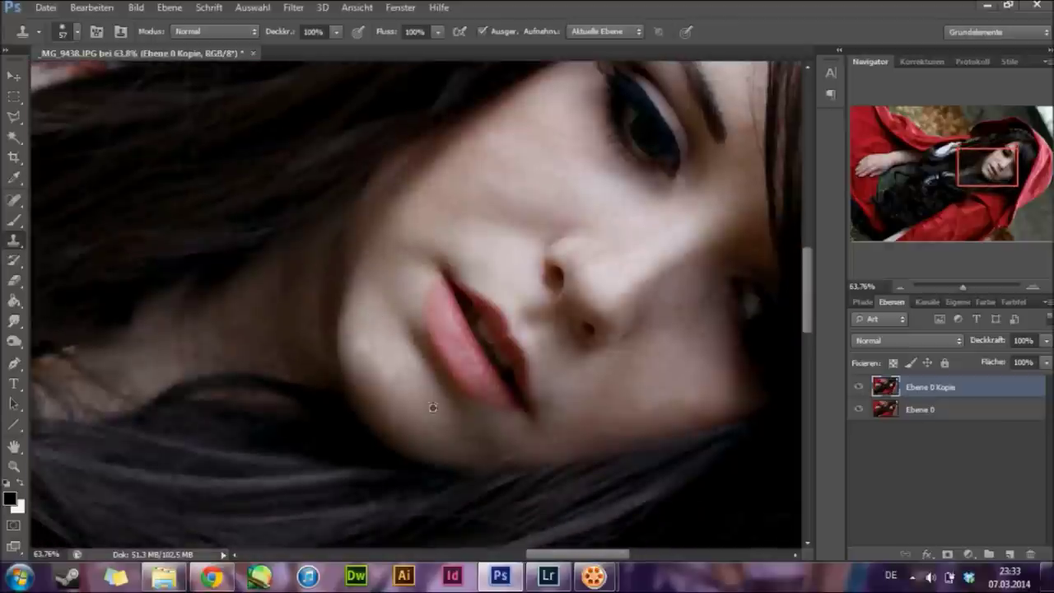
pyautogui.scroll(2, 516, 467)
pyautogui.hscroll(5, 515, 467)
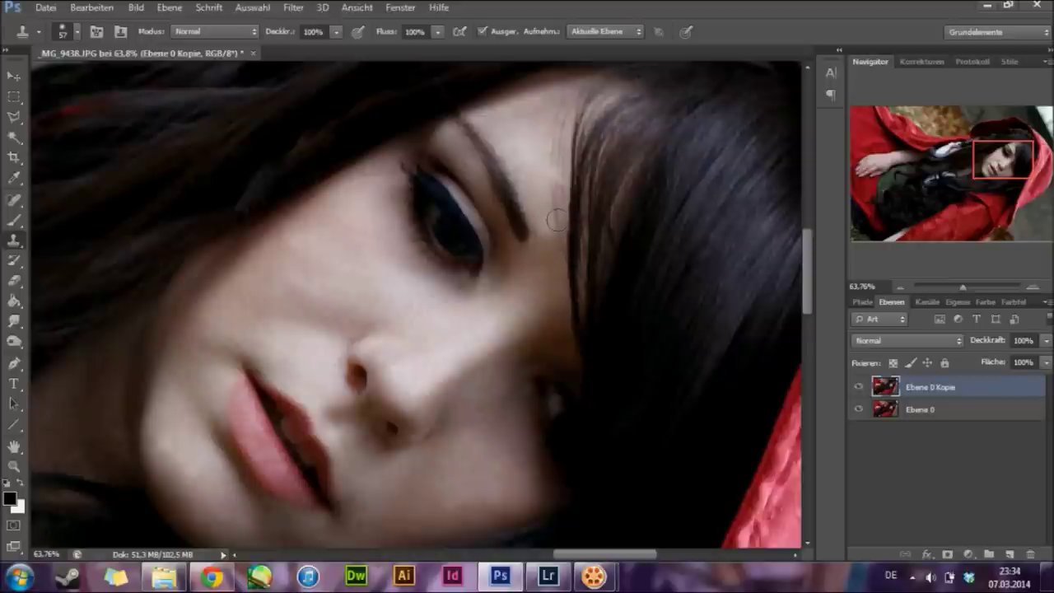
# - Clone clean forehead skin over forehead spots, then choose the Smudge tool's brush size
pyautogui.keyDown('alt'); pyautogui.click(554, 157); pyautogui.keyUp('alt')
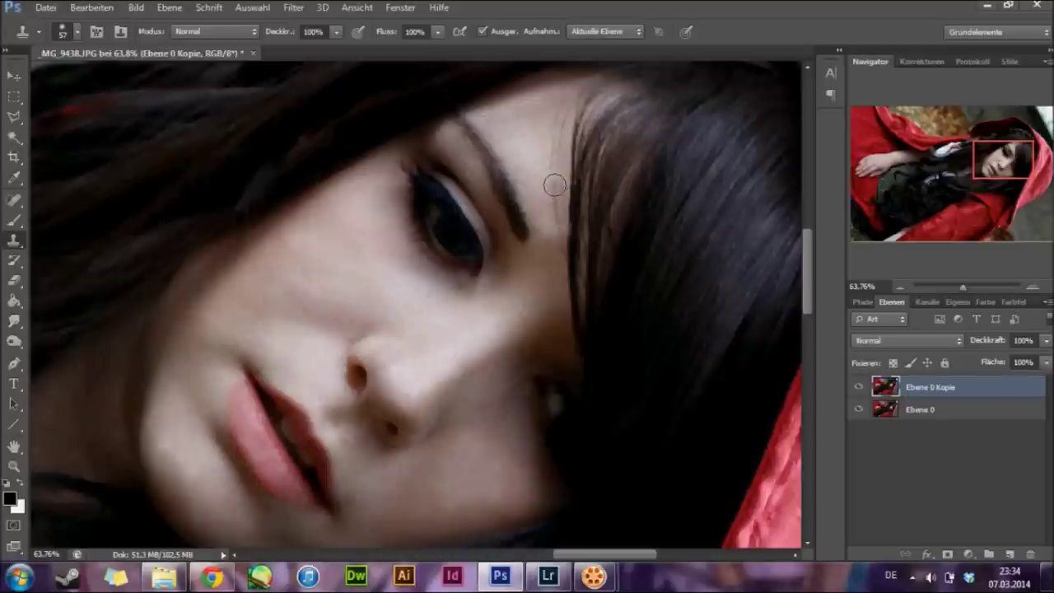
pyautogui.scroll(-3, 561, 216)
pyautogui.scroll(-2, 561, 216)
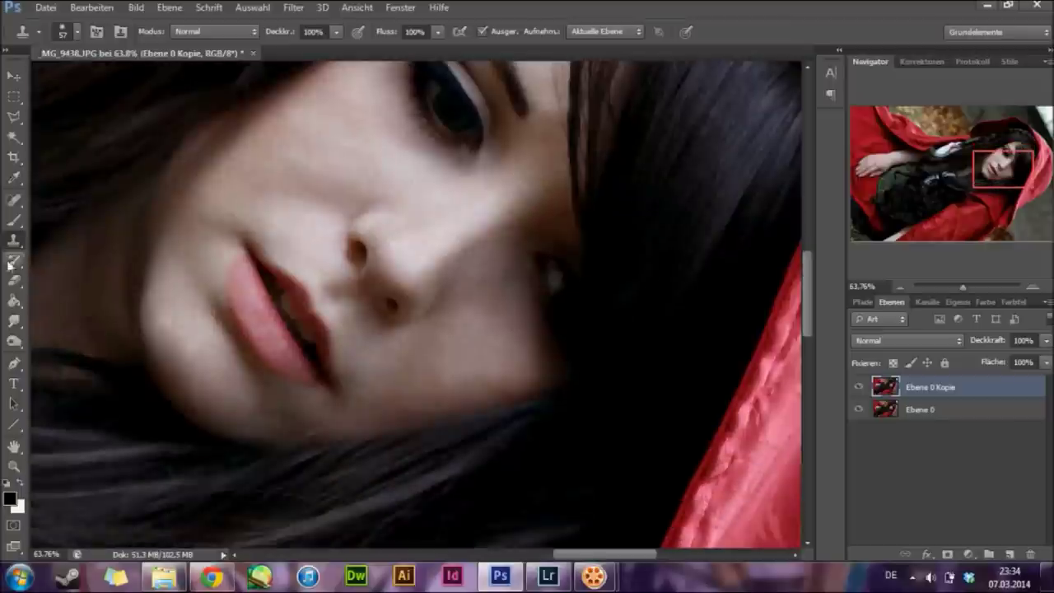
pyautogui.click(14, 321)
pyautogui.rightClick(445, 247)
# - Smudge the cheek, nose and forehead skin with a 130 px brush at 50% strength
pyautogui.moveTo(534, 279); pyautogui.dragTo(537, 278)
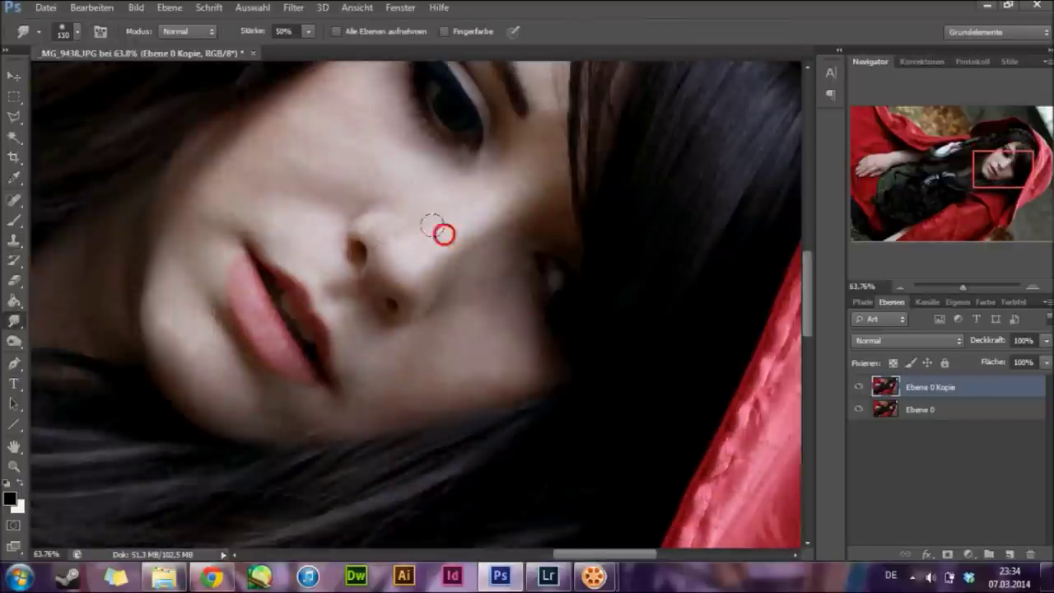
pyautogui.click(189, 279)
pyautogui.moveTo(211, 577)
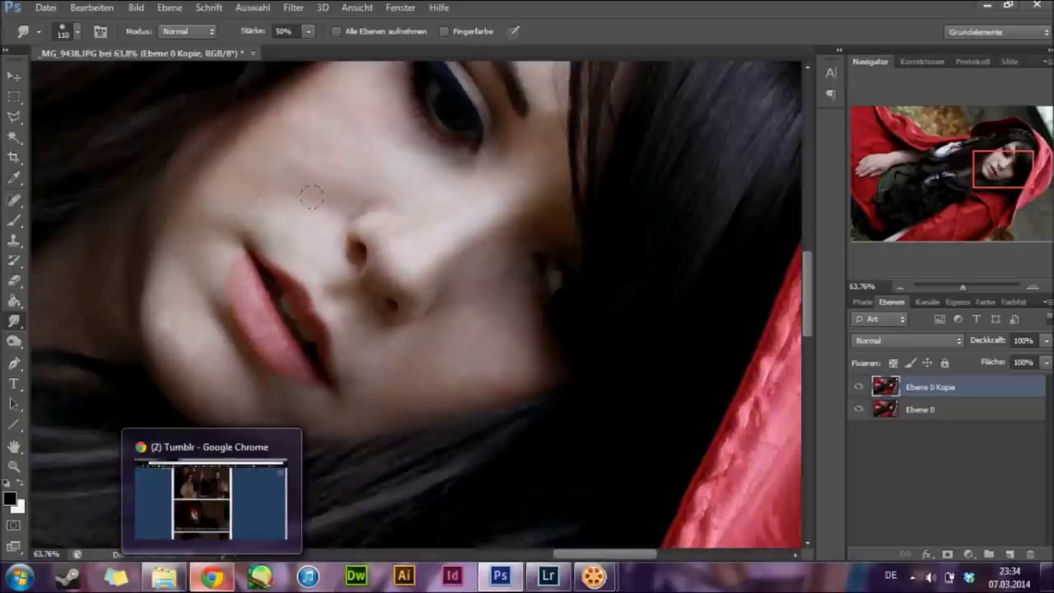
pyautogui.scroll(2, 330, 185)
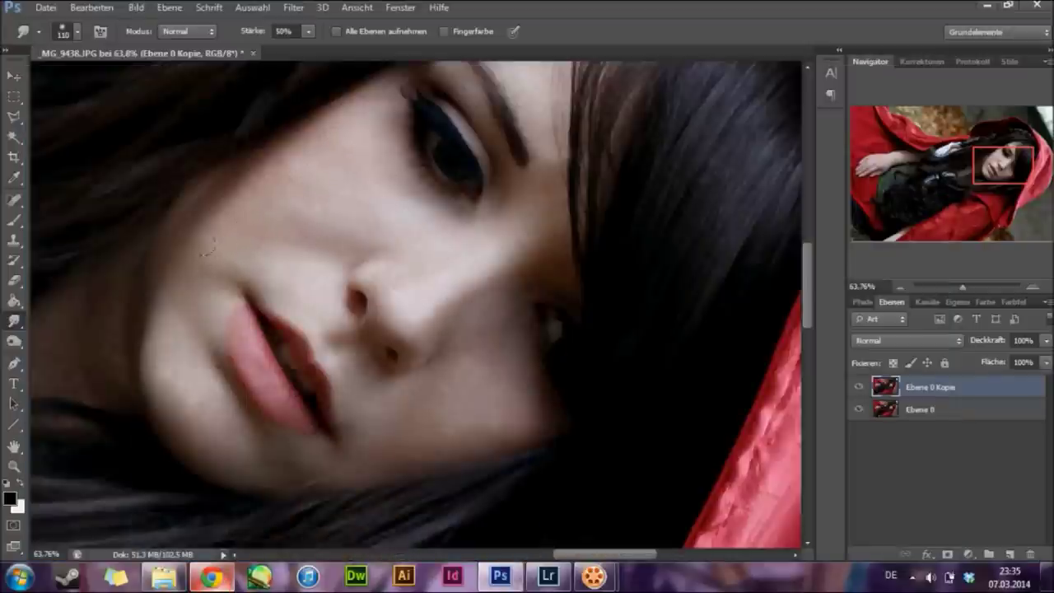
pyautogui.scroll(-1, 184, 320)
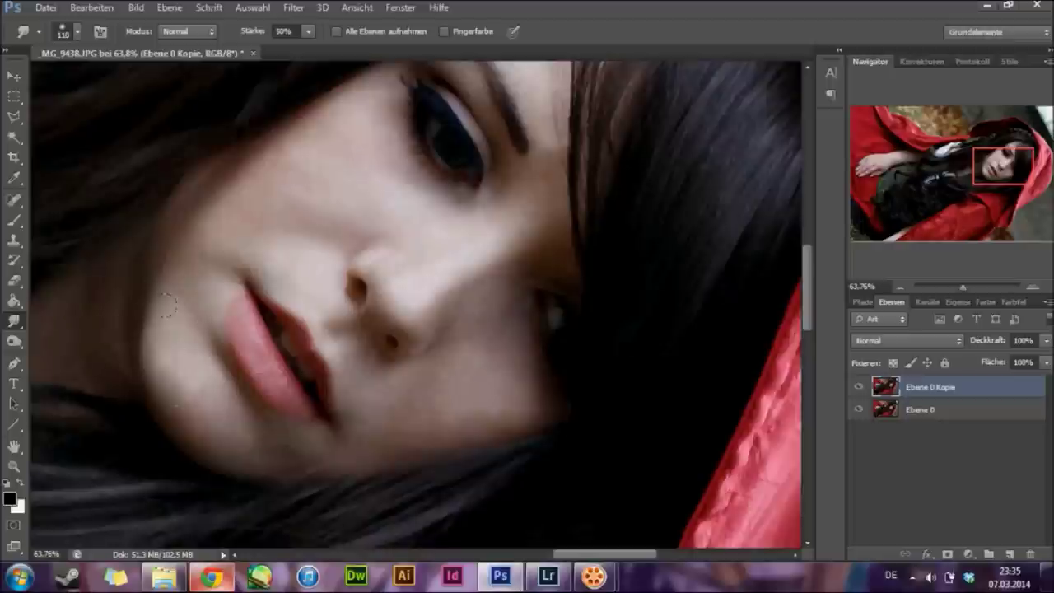
pyautogui.scroll(-1, 206, 382)
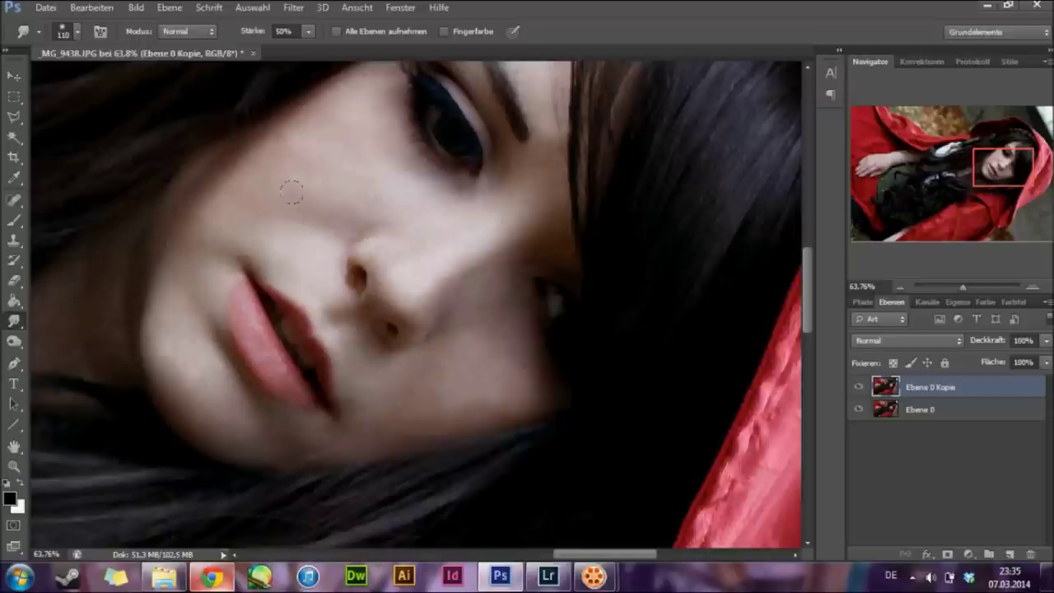
pyautogui.click(17, 240)
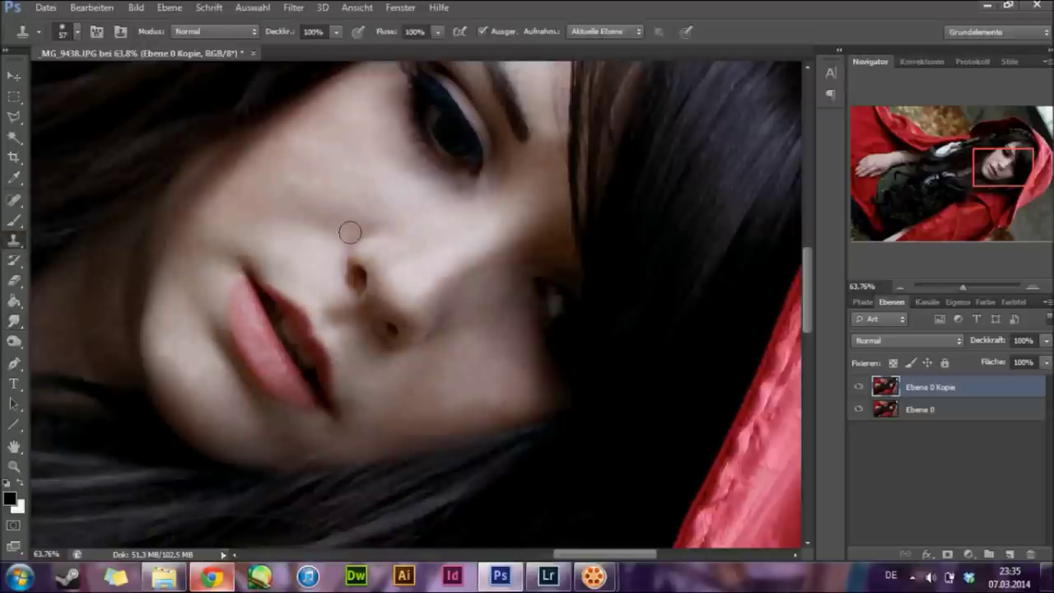
# - Clone clean skin from near the nose and forehead over two forehead blemishes
pyautogui.keyDown('alt'); pyautogui.click(349, 224); pyautogui.keyUp('alt')
pyautogui.scroll(1, 396, 255)
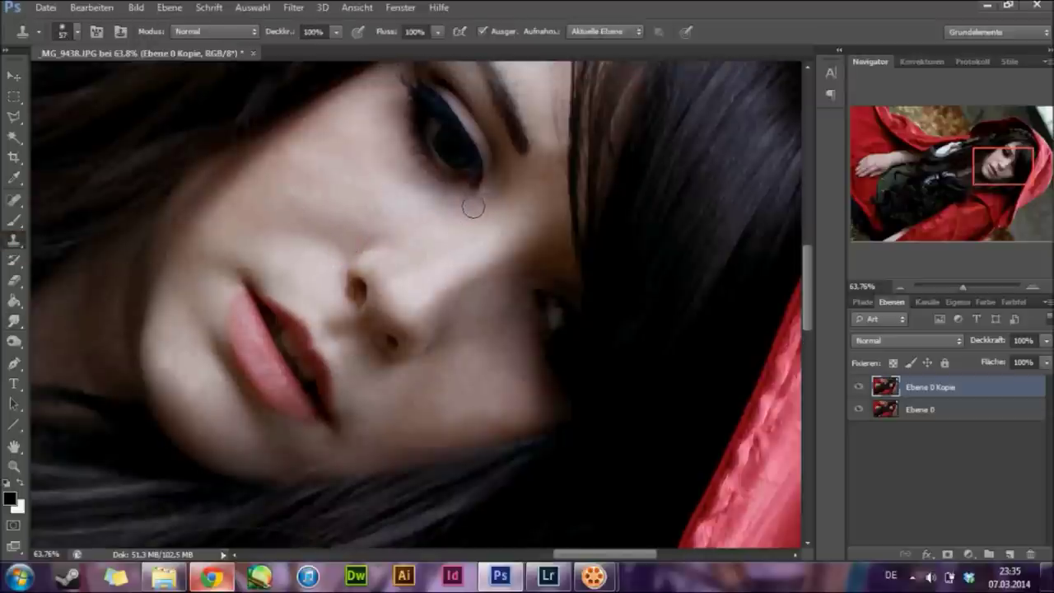
pyautogui.scroll(2, 474, 208)
pyautogui.scroll(4, 511, 173)
pyautogui.keyDown('alt'); pyautogui.click(539, 148); pyautogui.keyUp('alt')
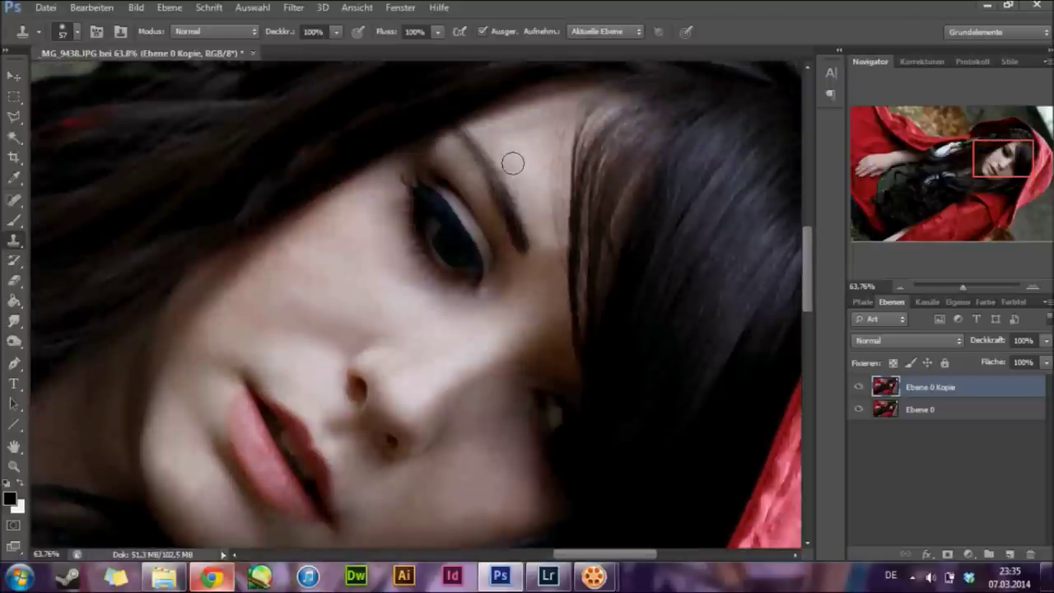
pyautogui.keyDown('alt'); pyautogui.click(519, 162); pyautogui.keyUp('alt')
pyautogui.scroll(-2, 527, 169)
pyautogui.keyDown('alt'); pyautogui.click(537, 173); pyautogui.keyUp('alt')
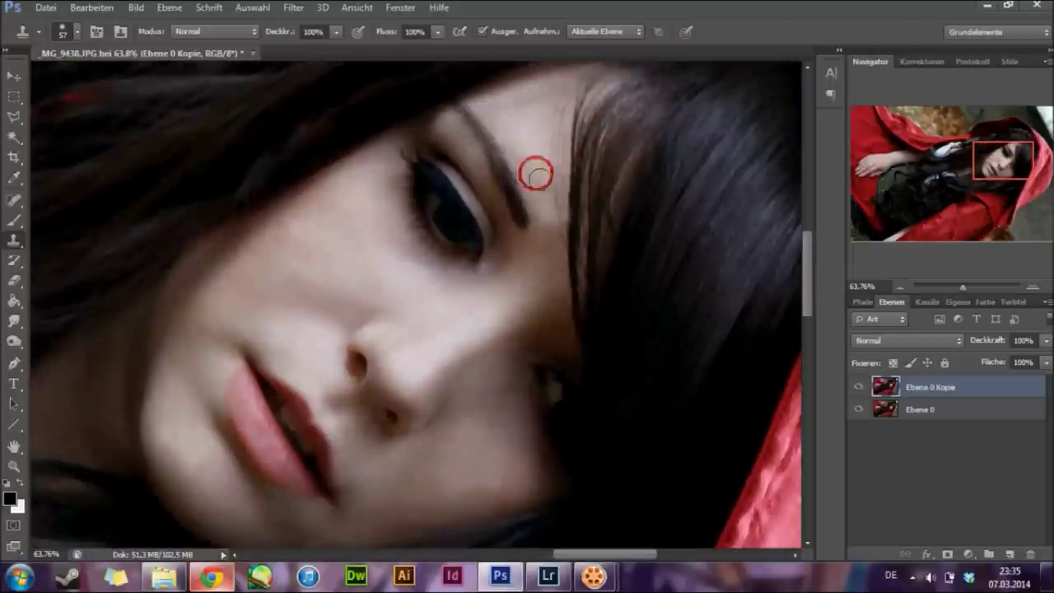
# - Sample clean cheek skin and clone it over the cheek blemishes
pyautogui.scroll(-4, 534, 223)
pyautogui.scroll(-2, 537, 272)
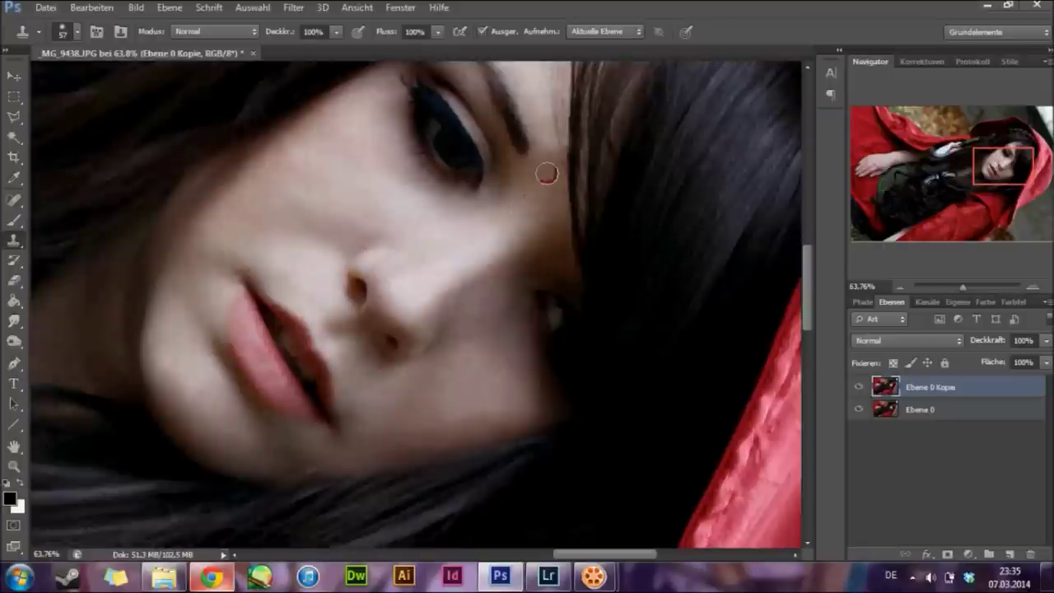
pyautogui.scroll(-2, 527, 214)
pyautogui.scroll(-3, 490, 304)
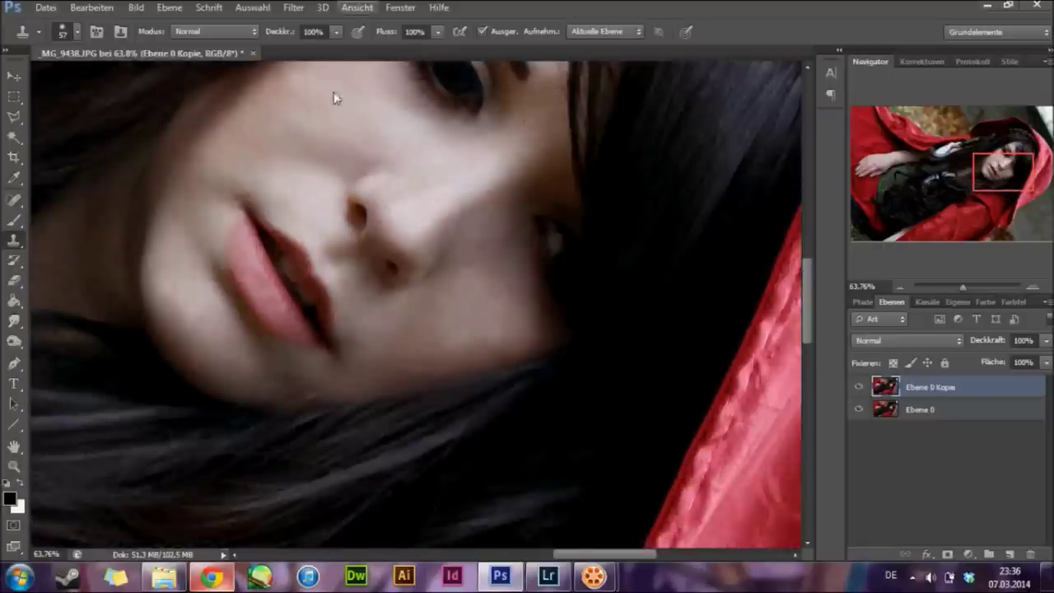
pyautogui.scroll(3, 412, 272)
pyautogui.scroll(2, 395, 267)
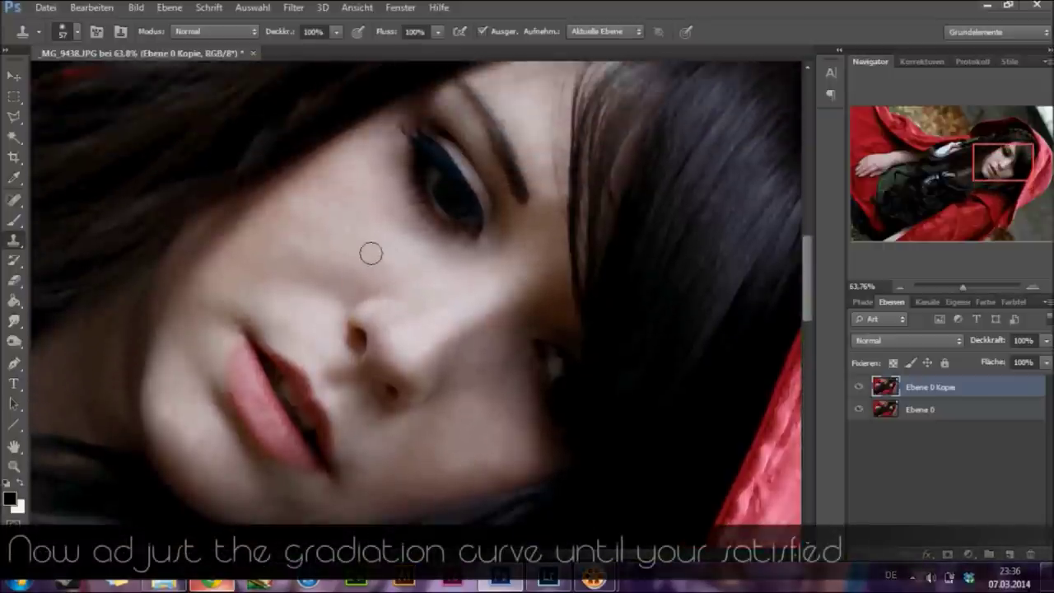
pyautogui.scroll(-3, 337, 250)
pyautogui.keyDown('alt'); pyautogui.click(238, 206); pyautogui.keyUp('alt')
pyautogui.scroll(-1, 240, 212)
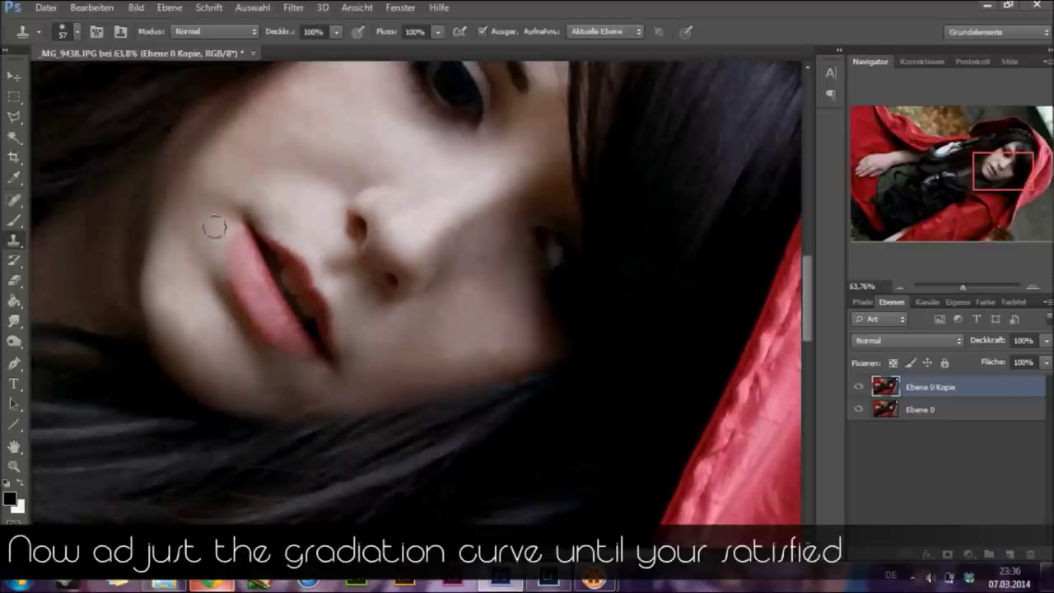
pyautogui.rightClick(903, 409)
# - Apply a Gradationskurven curve pulling midtone input 106 down to 95
pyautogui.press('Escape')
pyautogui.click(91, 7)
pyautogui.click(136, 7)
pyautogui.click(169, 47)
pyautogui.click(387, 78)
pyautogui.moveTo(851, 209); pyautogui.dragTo(849, 223)
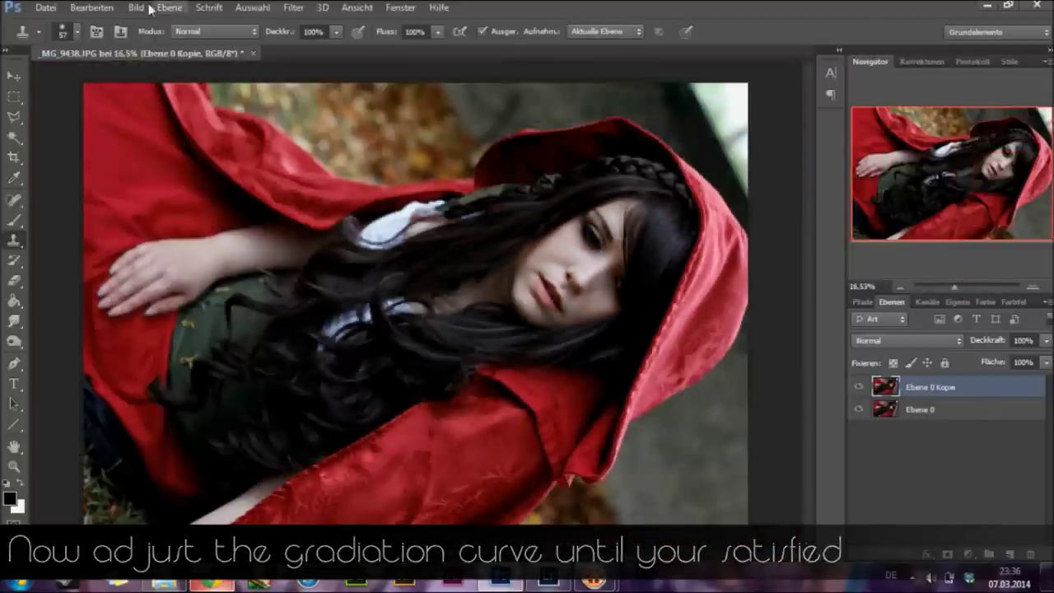
# - Apply a second Gradationskurven S-curve: shadow 68 to 65, midtone 129 raised to 148
pyautogui.click(136, 7)
pyautogui.click(387, 78)
pyautogui.moveTo(828, 245); pyautogui.dragTo(829, 240)
pyautogui.moveTo(872, 194); pyautogui.dragTo(870, 188)
pyautogui.moveTo(832, 237); pyautogui.dragTo(822, 244)
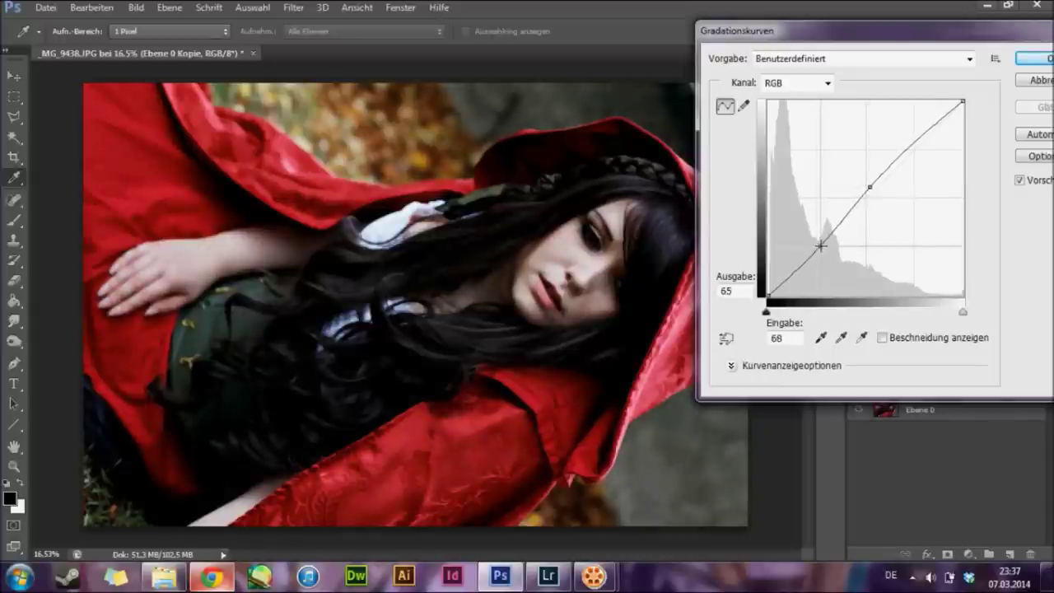
pyautogui.click(1030, 59)
# - Return to the Clone Stamp and zoom to about 64% on the woman's face
pyautogui.press('s')
pyautogui.moveTo(951, 288); pyautogui.dragTo(964, 287)
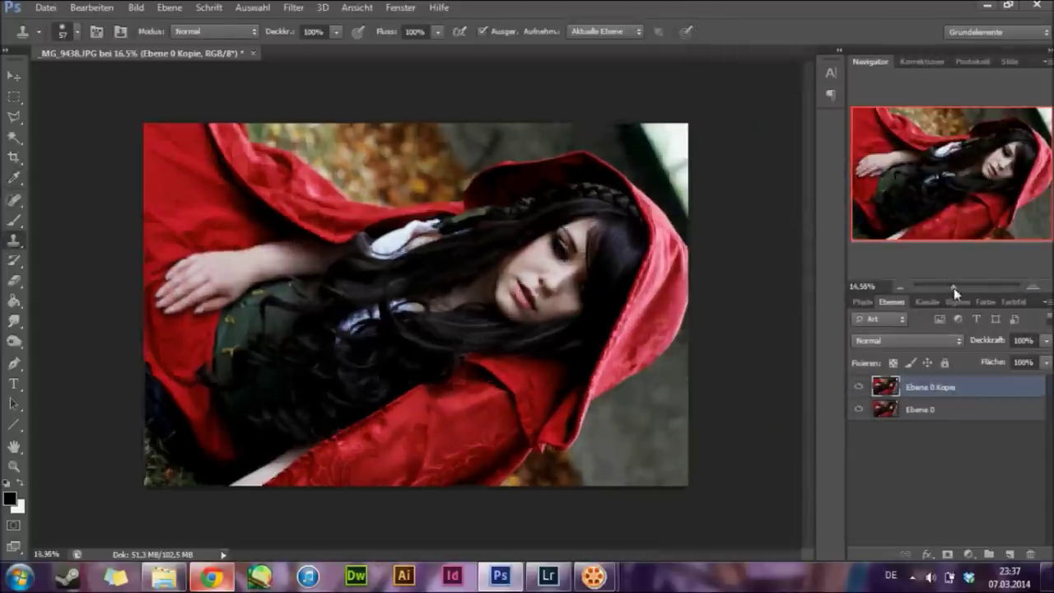
pyautogui.moveTo(979, 169); pyautogui.dragTo(1018, 153)
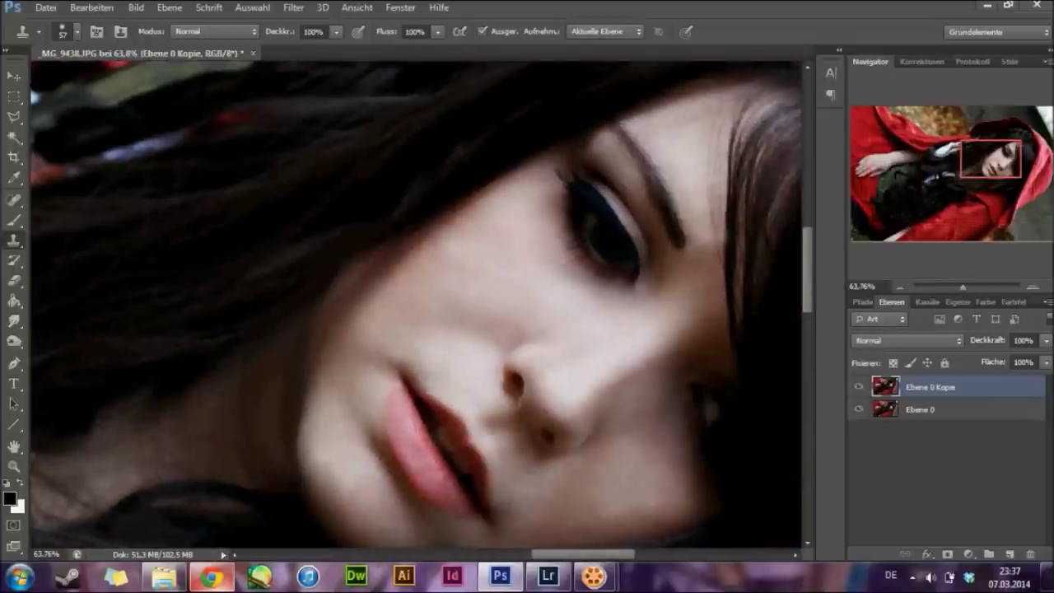
# - Select the Smudge tool, zoom out, and duplicate the layer as Ebene 0 Kopie 2
pyautogui.click(14, 320)
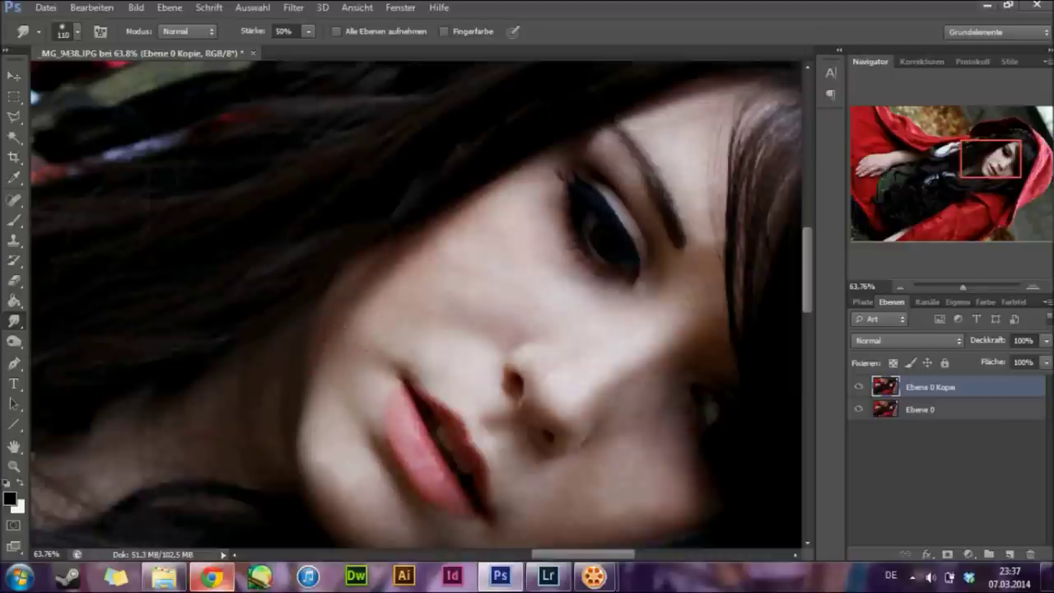
pyautogui.moveTo(963, 285)
pyautogui.mouseDown()
pyautogui.moveTo(953, 294)
pyautogui.moveTo(961, 287)
pyautogui.mouseUp()
pyautogui.press('Return')
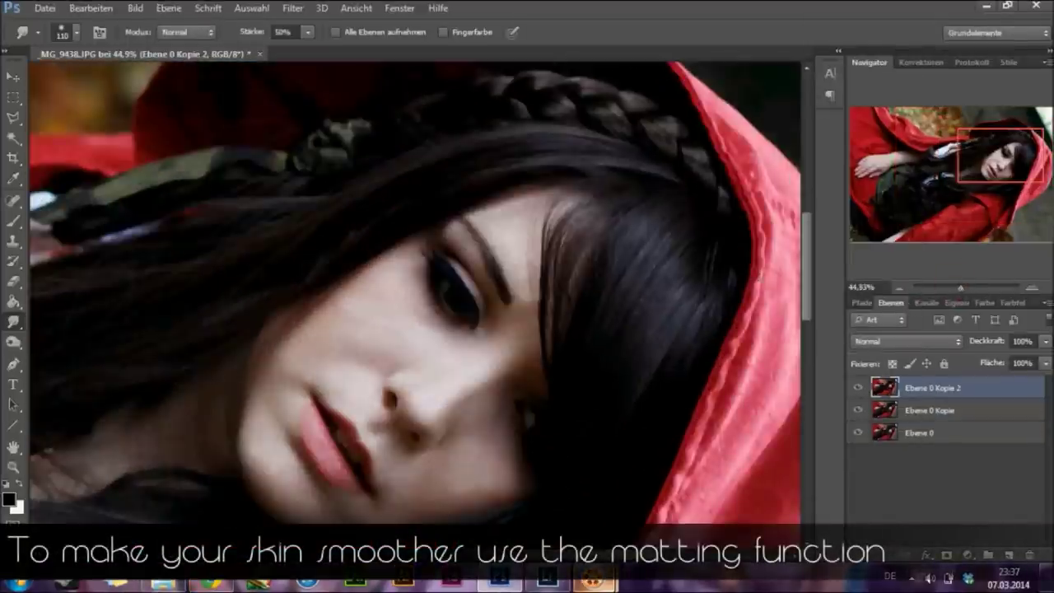
# - Apply a Matter machen blur at threshold 14 to Ebene 0 Kopie 2 and add a layer mask
pyautogui.click(293, 8)
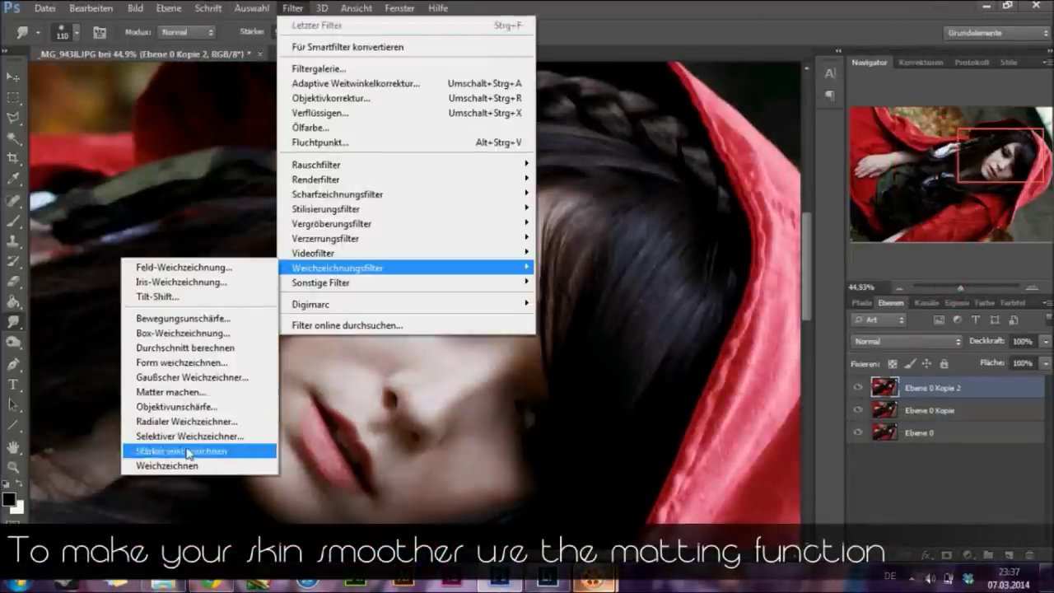
pyautogui.click(215, 395)
pyautogui.moveTo(611, 328); pyautogui.dragTo(614, 334)
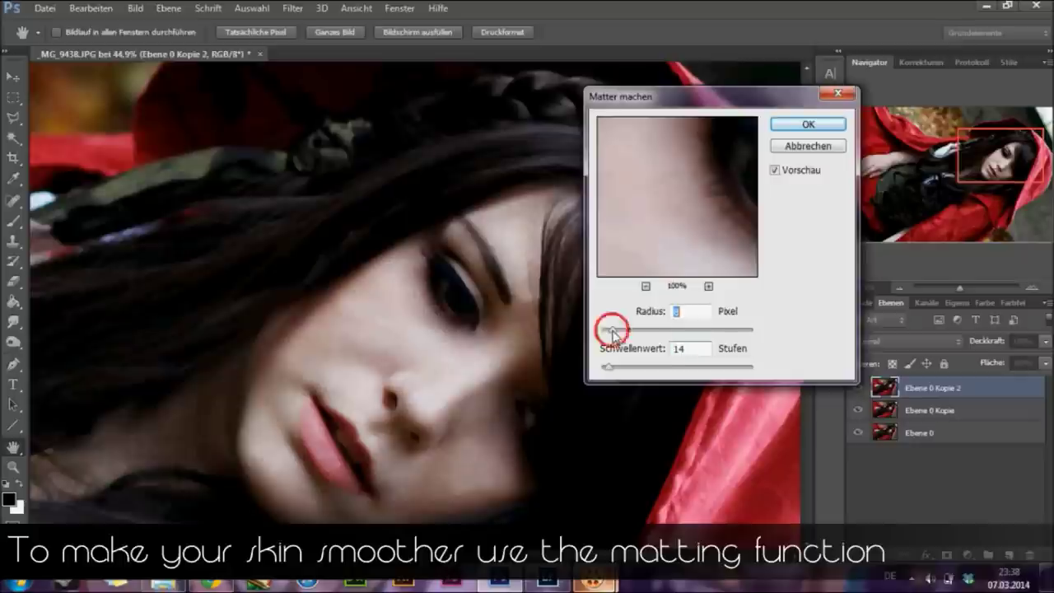
pyautogui.click(800, 128)
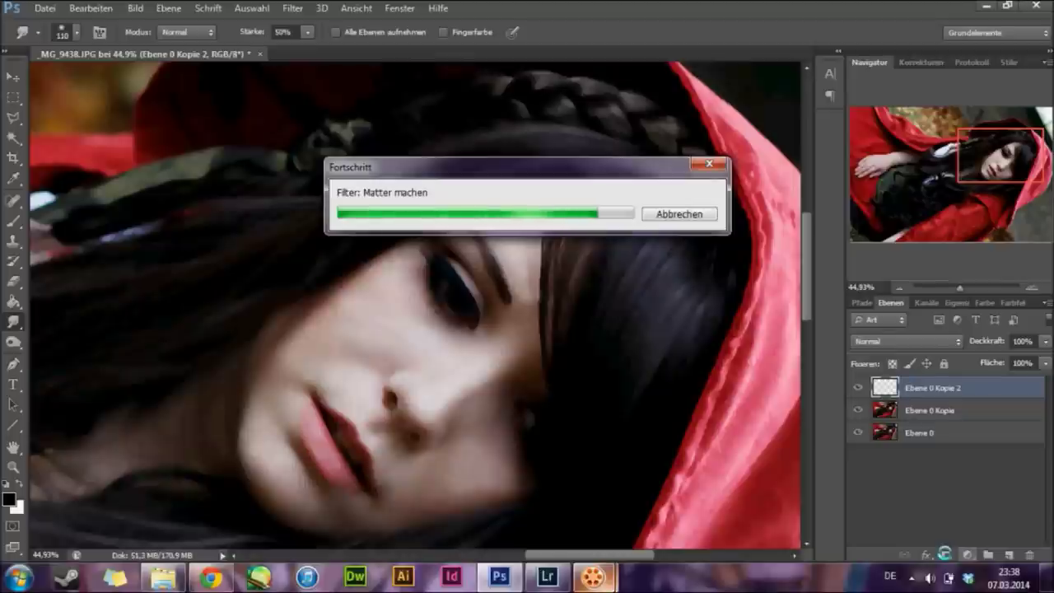
pyautogui.click(945, 554)
pyautogui.click(21, 223)
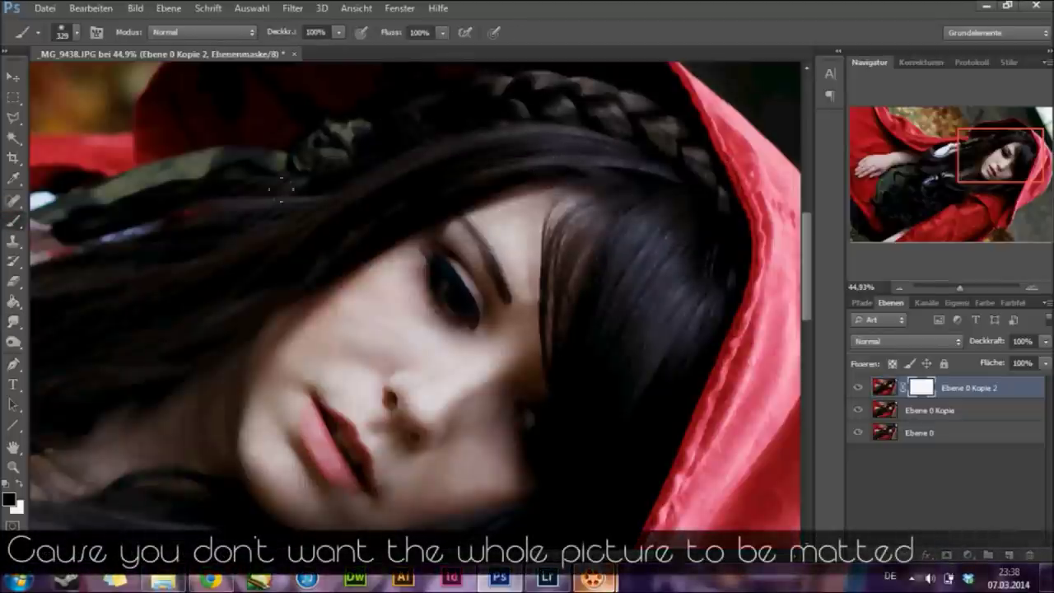
# - Paint black on the mask to hide the blur, resizing the brush to 81 then 44 px
pyautogui.moveTo(280, 188); pyautogui.dragTo(396, 414)
pyautogui.scroll(-3, 396, 415)
pyautogui.rightClick(562, 278)
pyautogui.moveTo(676, 339); pyautogui.dragTo(651, 340)
pyautogui.press('Return')
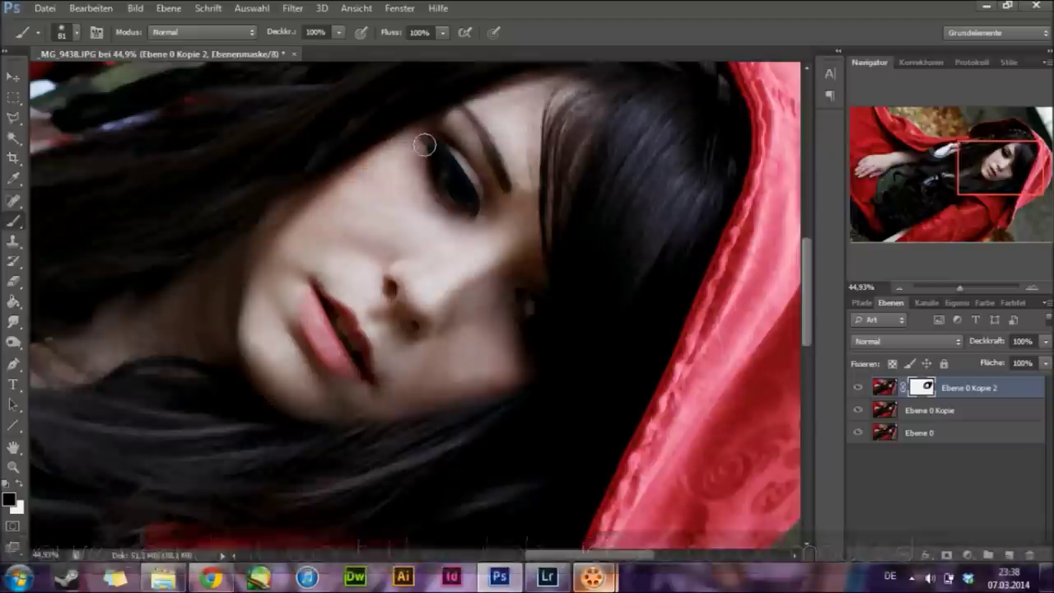
pyautogui.rightClick(478, 165)
pyautogui.moveTo(528, 188); pyautogui.dragTo(511, 187)
pyautogui.press('Return')
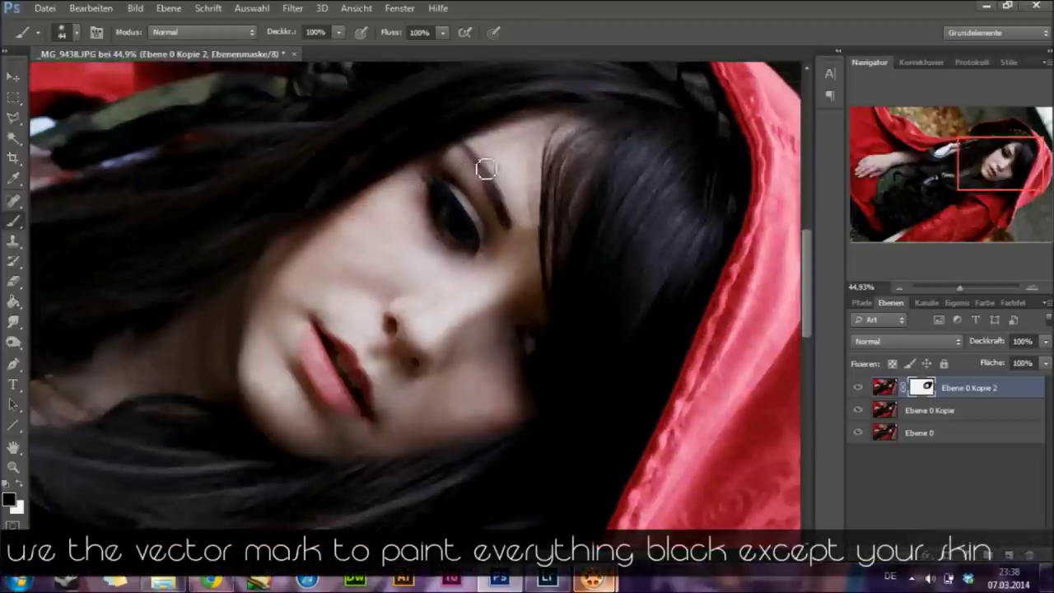
# - View the mask in black and white, fill outside the face black, and set a 30 px brush
pyautogui.keyDown('alt'); pyautogui.click(923, 387); pyautogui.keyUp('alt')
pyautogui.click(52, 264)
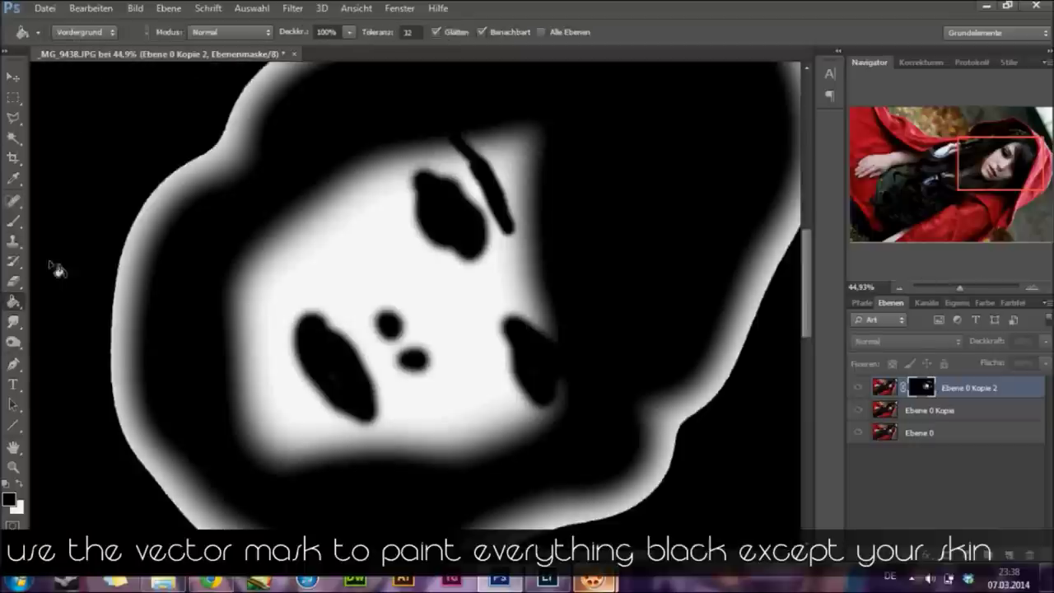
pyautogui.rightClick(539, 381)
pyautogui.moveTo(573, 367); pyautogui.dragTo(569, 367)
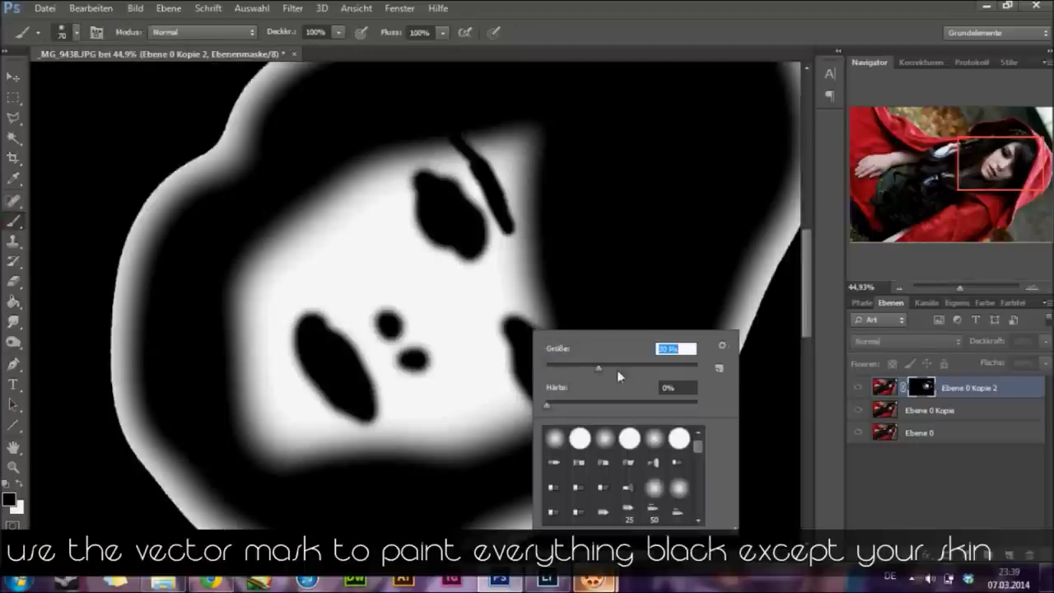
# - Paint the left side and the leftover white band along the hood black with a 110 px brush
pyautogui.moveTo(280, 165); pyautogui.dragTo(186, 132)
pyautogui.rightClick(227, 193)
pyautogui.moveTo(293, 226); pyautogui.dragTo(314, 226)
pyautogui.moveTo(132, 247)
pyautogui.mouseDown()
pyautogui.moveTo(129, 471)
pyautogui.moveTo(222, 515)
pyautogui.mouseUp()
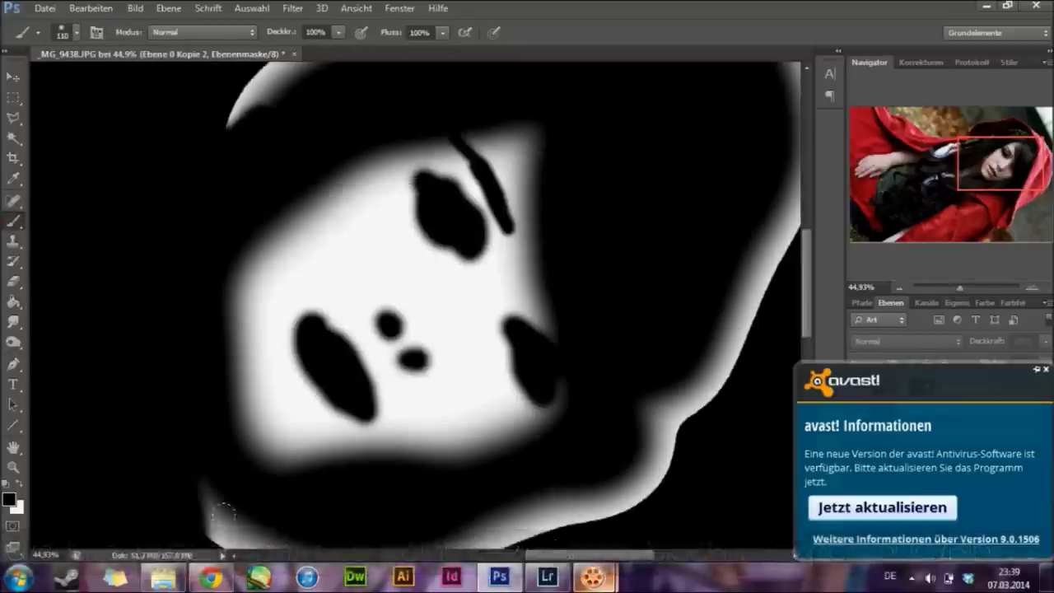
pyautogui.scroll(-2, 706, 381)
pyautogui.moveTo(706, 382); pyautogui.dragTo(730, 330)
pyautogui.scroll(4, 730, 329)
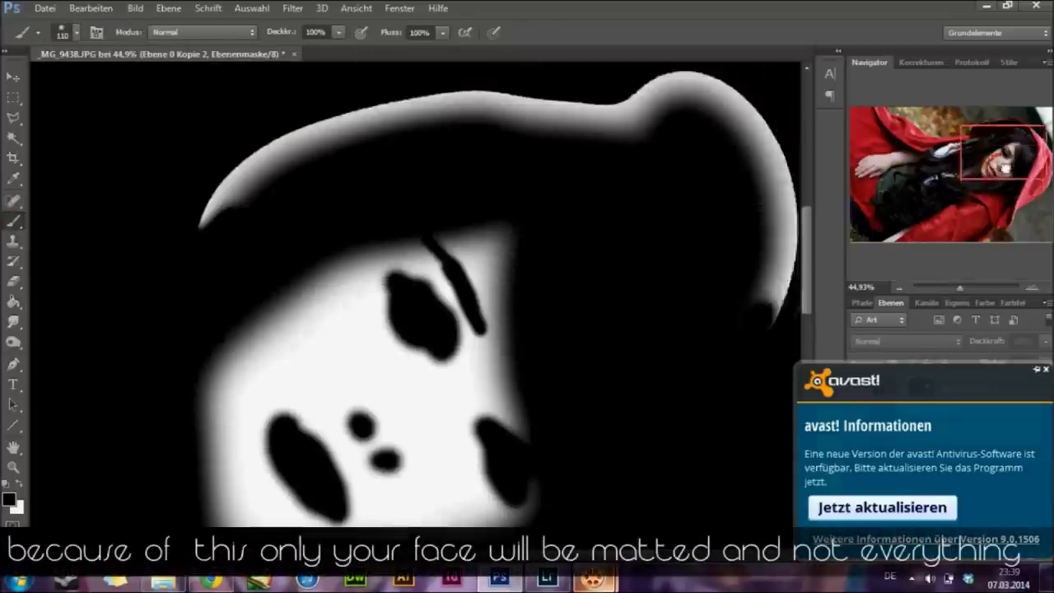
pyautogui.scroll(2, 725, 379)
pyautogui.moveTo(725, 379); pyautogui.dragTo(141, 233)
# - Save the composite as _MG_9438.psd, then view the photo instead of the mask at about 18%
pyautogui.click(44, 8)
pyautogui.click(75, 194)
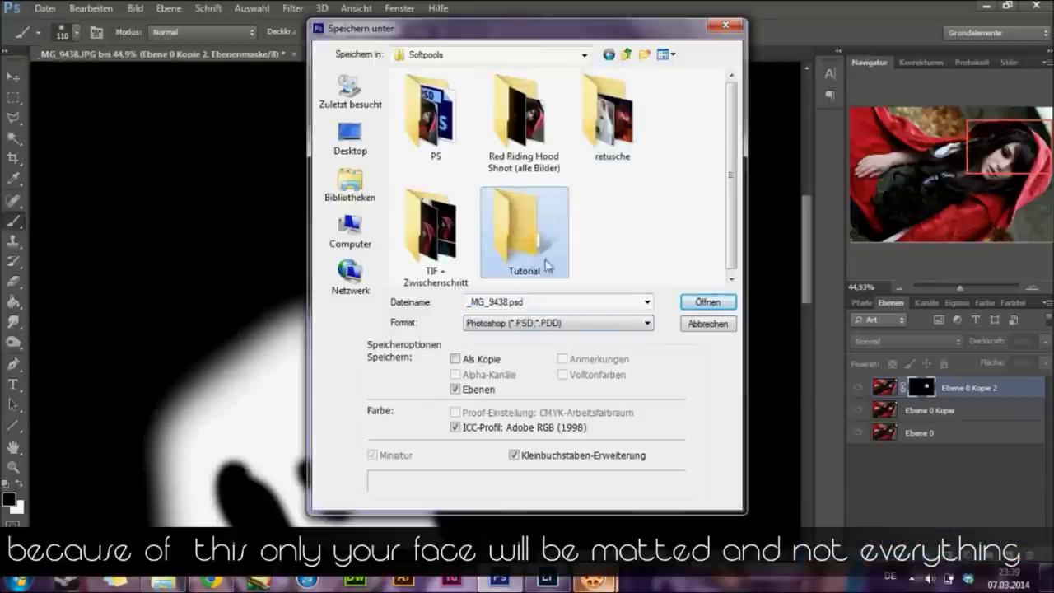
pyautogui.press('Return')
pyautogui.click(671, 173)
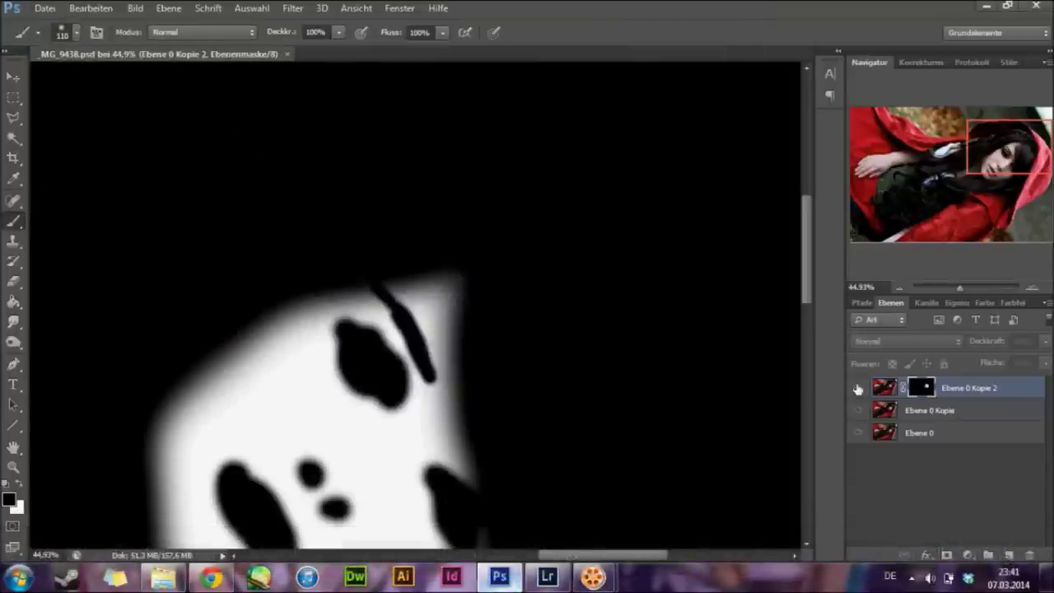
pyautogui.click(859, 389)
pyautogui.moveTo(961, 287); pyautogui.dragTo(951, 287)
# - Save a PNG copy of the image, replacing the existing file
pyautogui.click(46, 8)
pyautogui.click(75, 183)
pyautogui.click(557, 316)
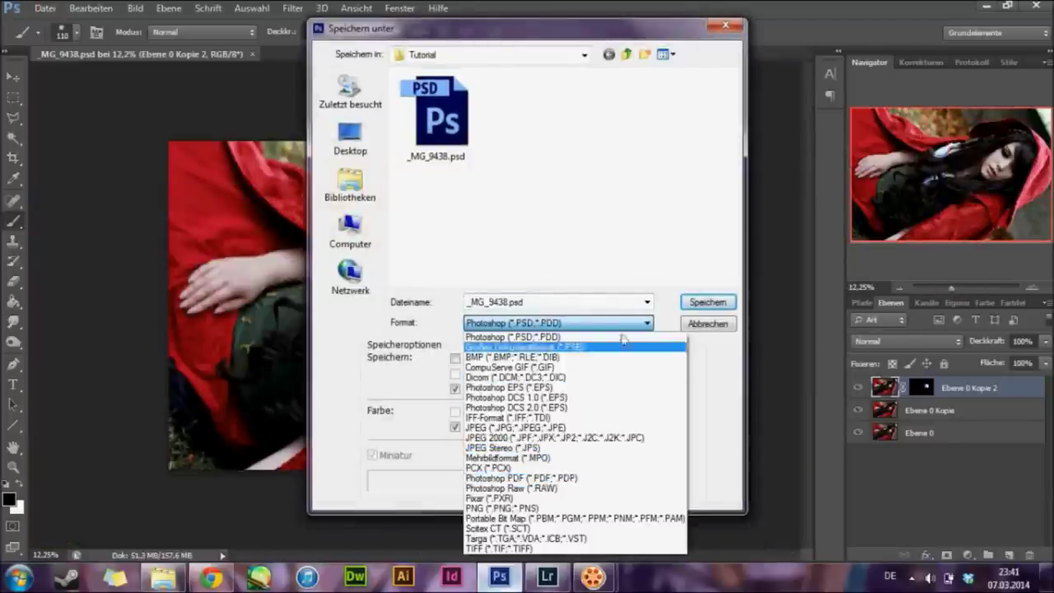
pyautogui.click(511, 335)
pyautogui.click(700, 297)
pyautogui.click(486, 219)
# - After the still-saving error, save as PNG with Kleinste/Langsam compression and no interlacing
pyautogui.click(45, 8)
pyautogui.click(88, 192)
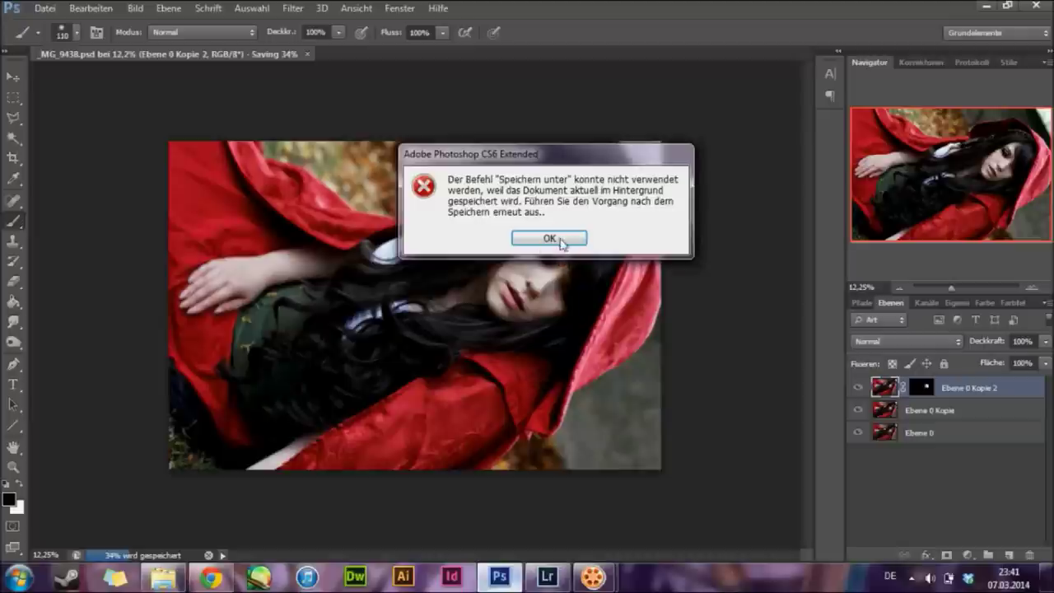
pyautogui.click(555, 241)
pyautogui.click(45, 8)
pyautogui.click(122, 193)
pyautogui.click(537, 317)
pyautogui.click(502, 348)
pyautogui.click(708, 302)
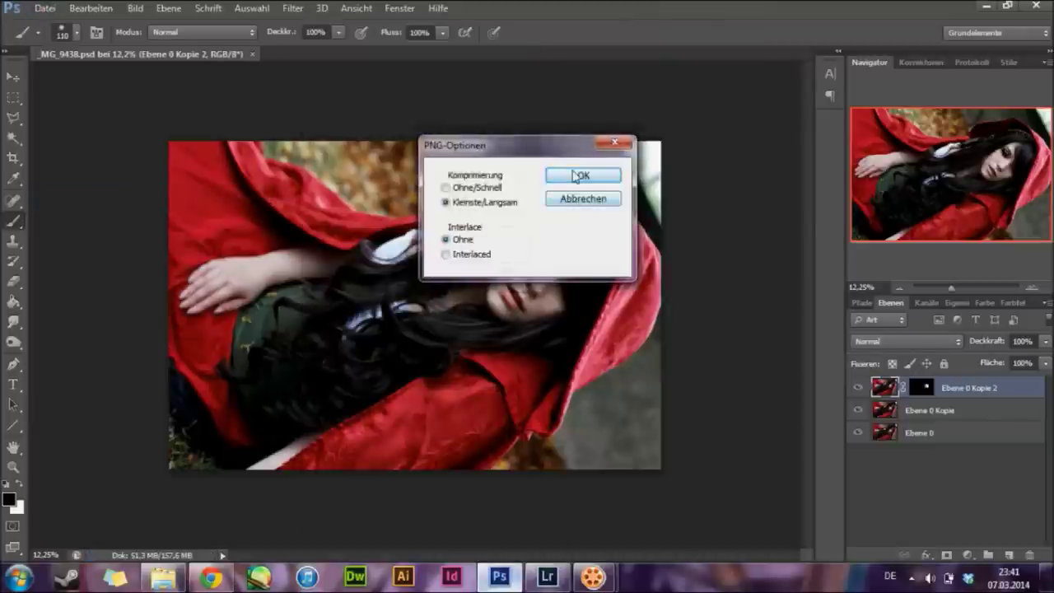
pyautogui.click(568, 174)
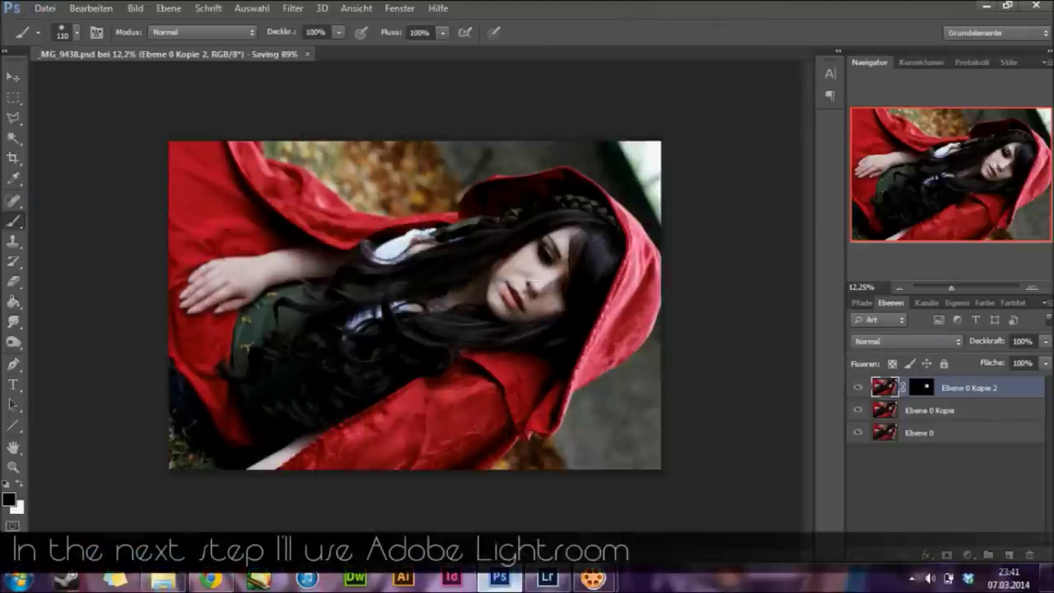
pyautogui.click(545, 576)
# - In the Library, try synchronising the Tutorial folder and start an import into it
pyautogui.click(642, 49)
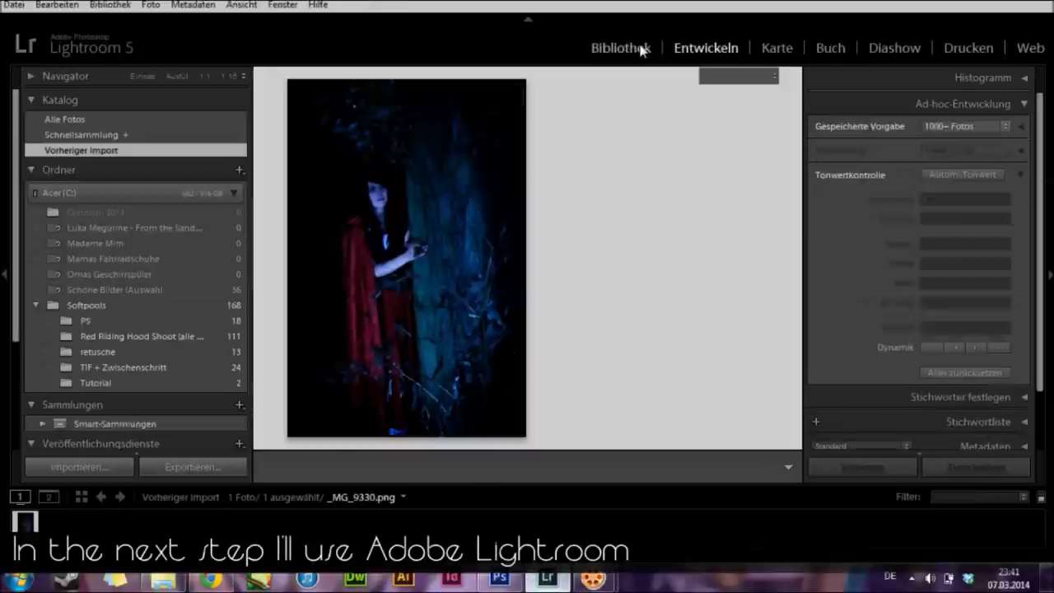
pyautogui.rightClick(124, 382)
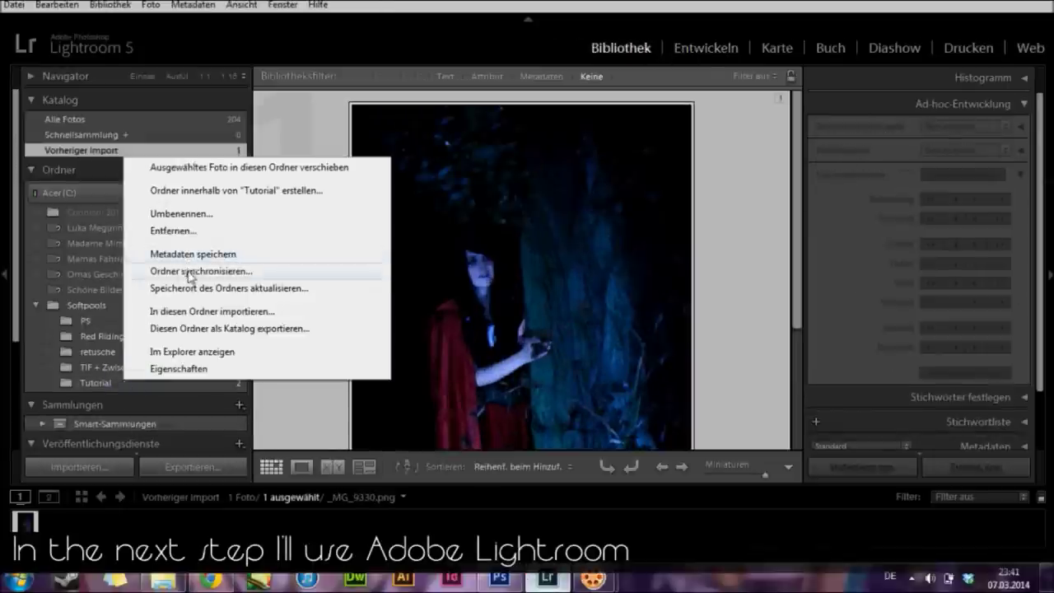
pyautogui.click(189, 272)
pyautogui.click(507, 360)
pyautogui.rightClick(124, 398)
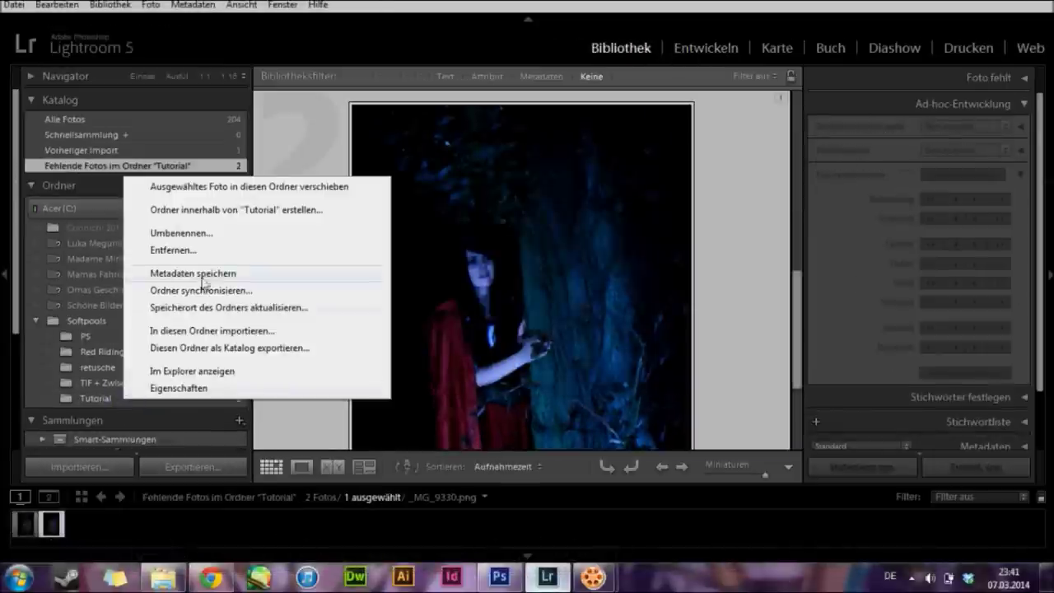
pyautogui.click(213, 331)
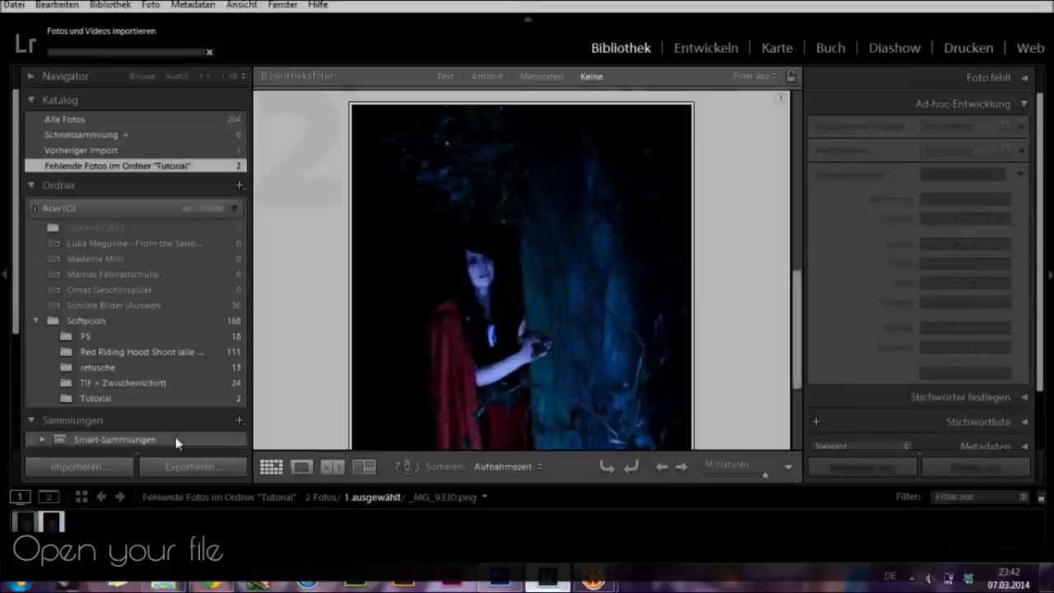
# - Synchronise the Tutorial folder with Neue Fotos importieren ticked, then show its contents
pyautogui.rightClick(137, 397)
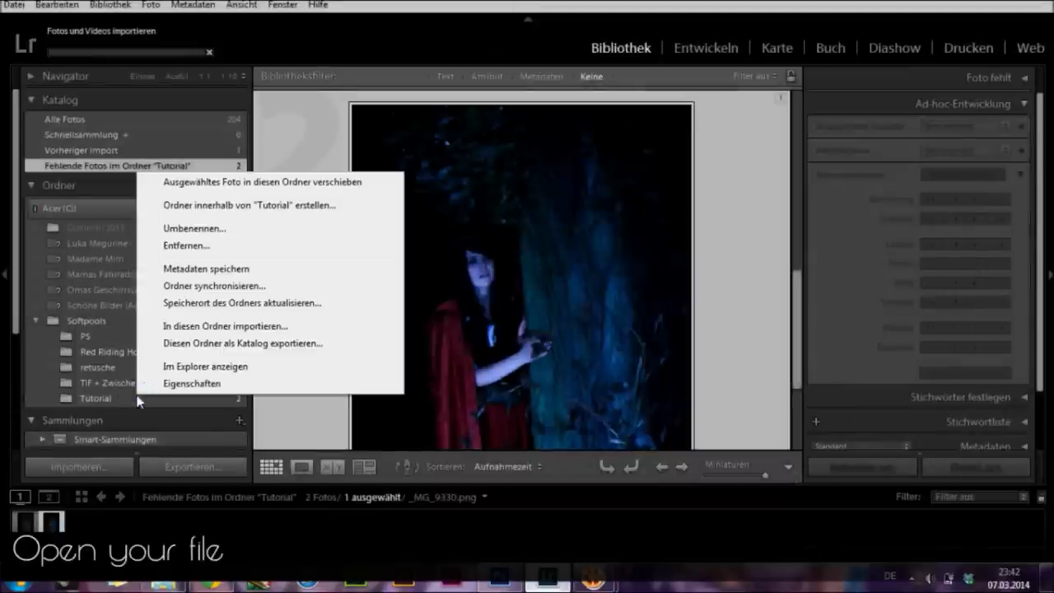
pyautogui.click(213, 289)
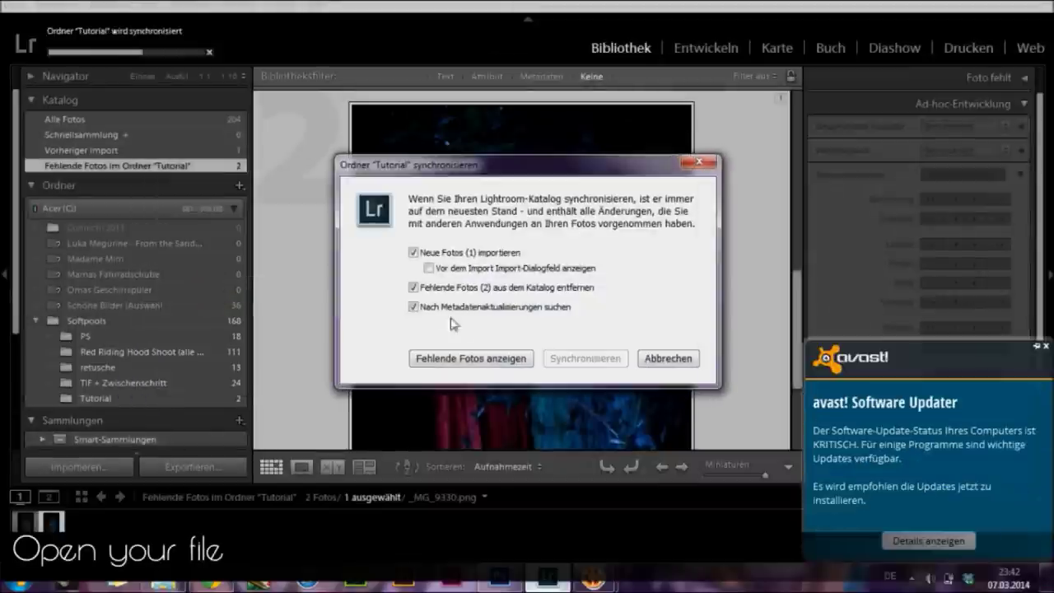
pyautogui.click(443, 253)
pyautogui.click(585, 359)
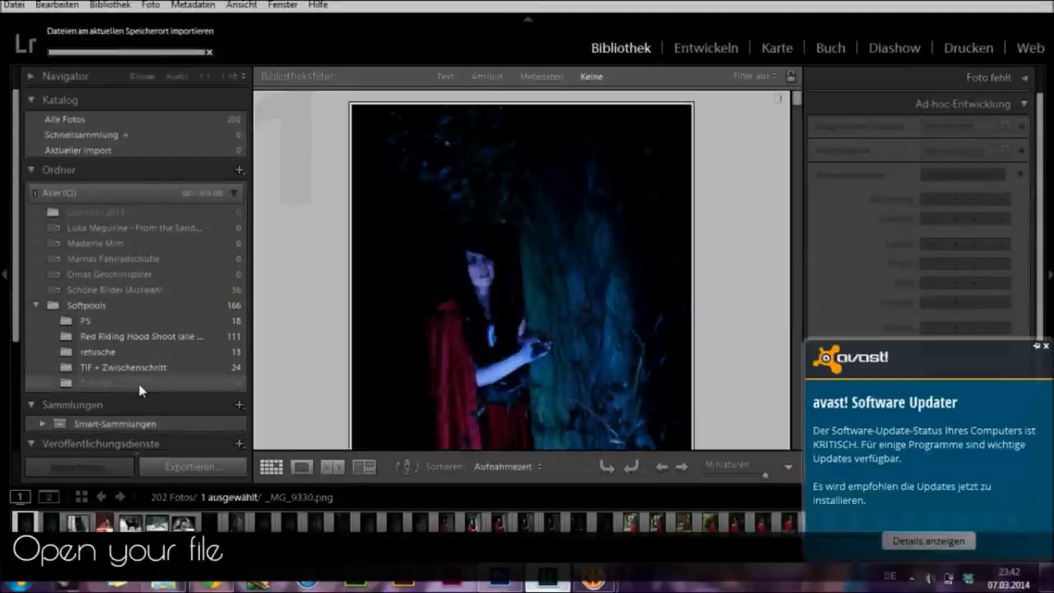
pyautogui.click(140, 384)
# - In Develop, set Temp to -30, lower exposure, and darken the edges with the vignette Betrag
pyautogui.press('d')
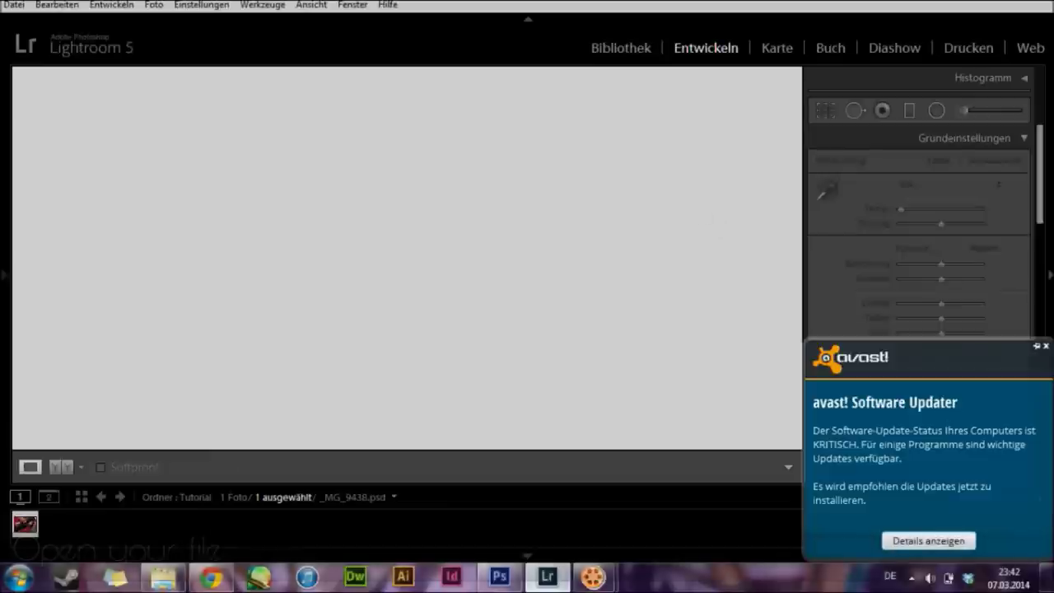
pyautogui.moveTo(942, 209); pyautogui.dragTo(934, 212)
pyautogui.moveTo(941, 265); pyautogui.dragTo(942, 262)
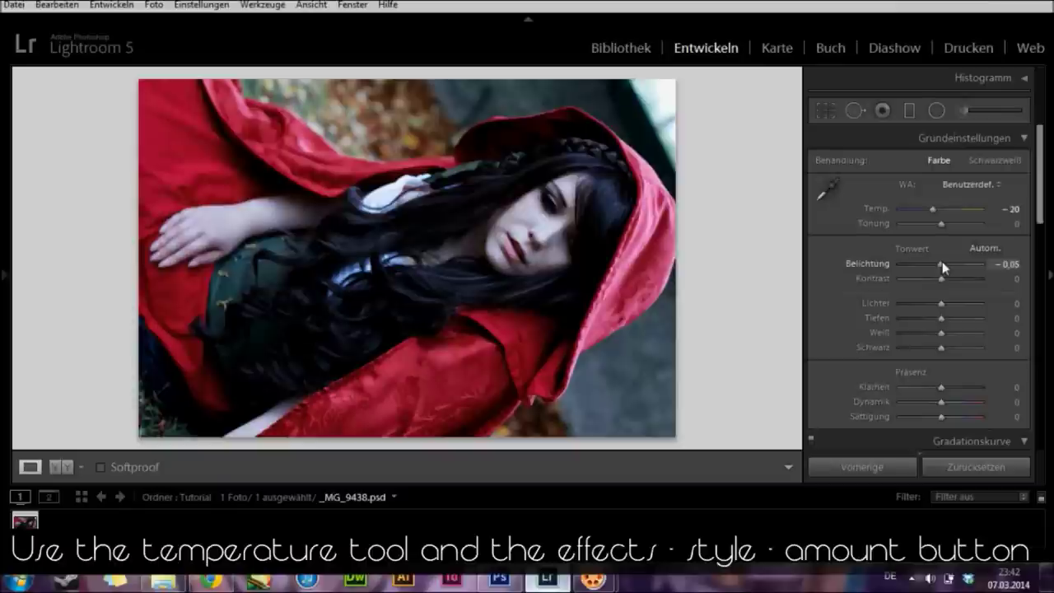
pyautogui.scroll(-5, 939, 336)
pyautogui.scroll(-5, 939, 336)
pyautogui.scroll(-5, 938, 341)
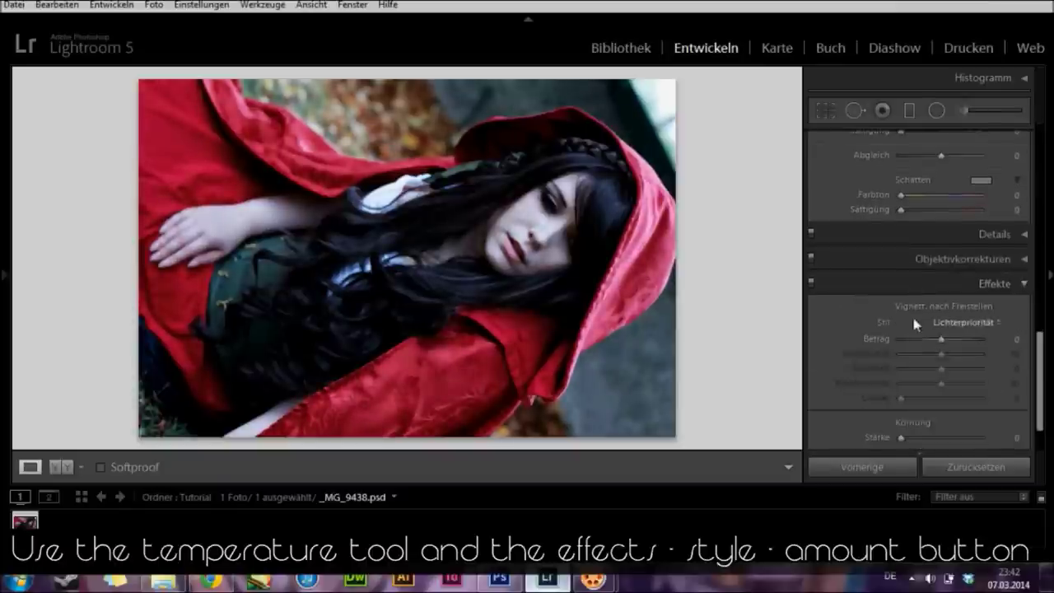
pyautogui.moveTo(938, 340); pyautogui.dragTo(930, 340)
pyautogui.scroll(15, 931, 247)
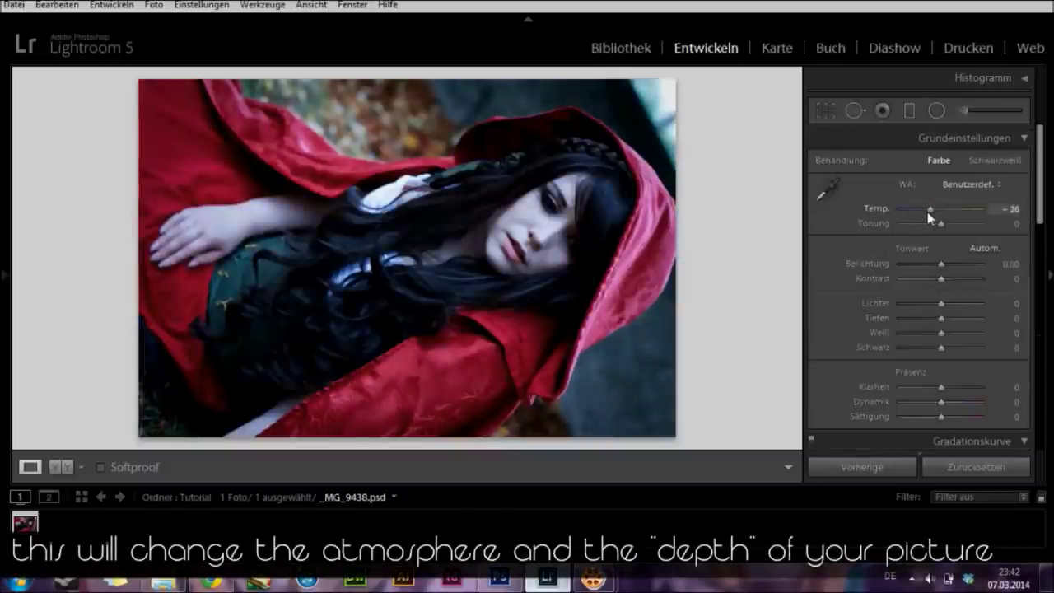
# - Export the developed photo as _MG_9438.jpg
pyautogui.click(57, 5)
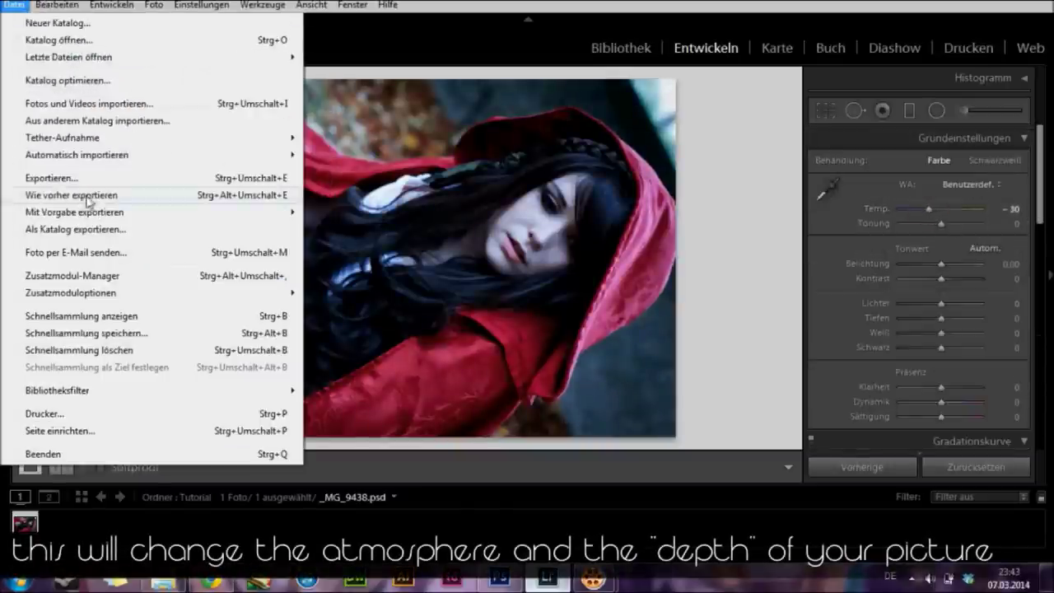
pyautogui.click(75, 179)
pyautogui.click(805, 466)
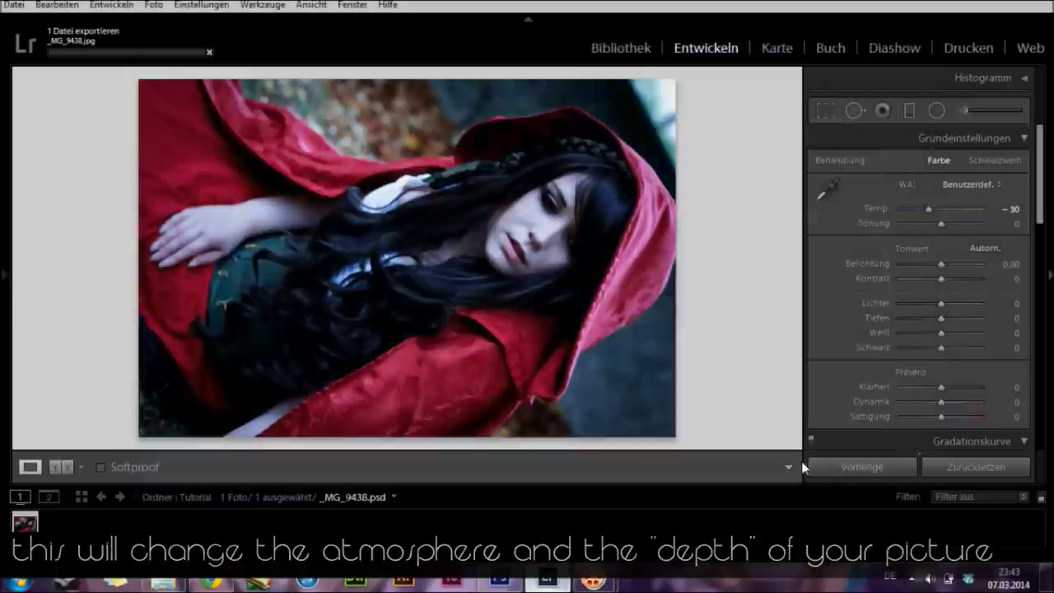
# - Check the exported _MG_9438.jpg in the Softpools folder in Explorer
pyautogui.click(163, 577)
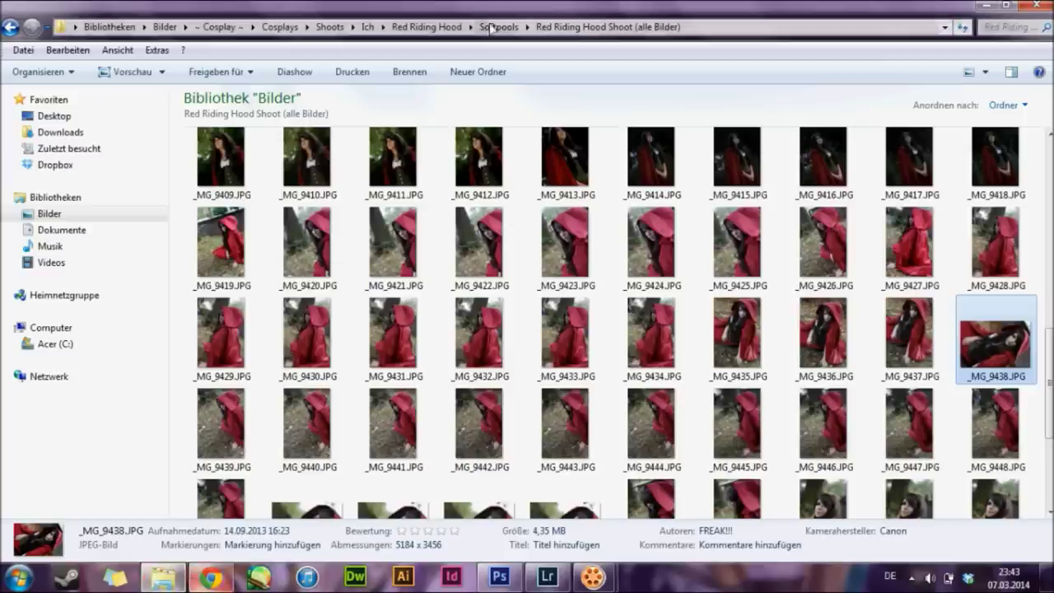
pyautogui.click(494, 26)
pyautogui.doubleClick(566, 177)
pyautogui.doubleClick(223, 165)
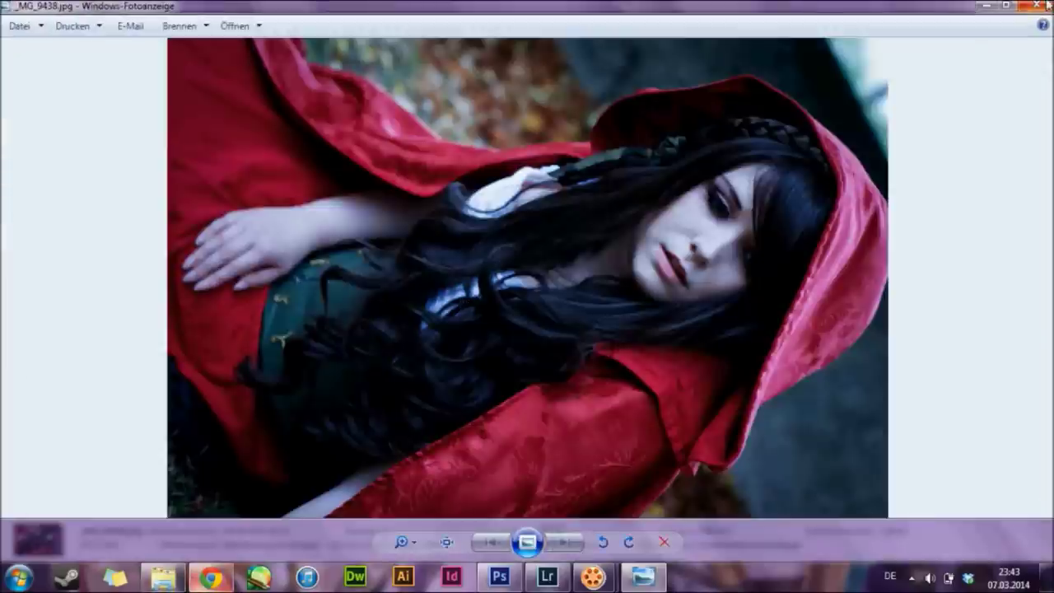
pyautogui.click(1042, 5)
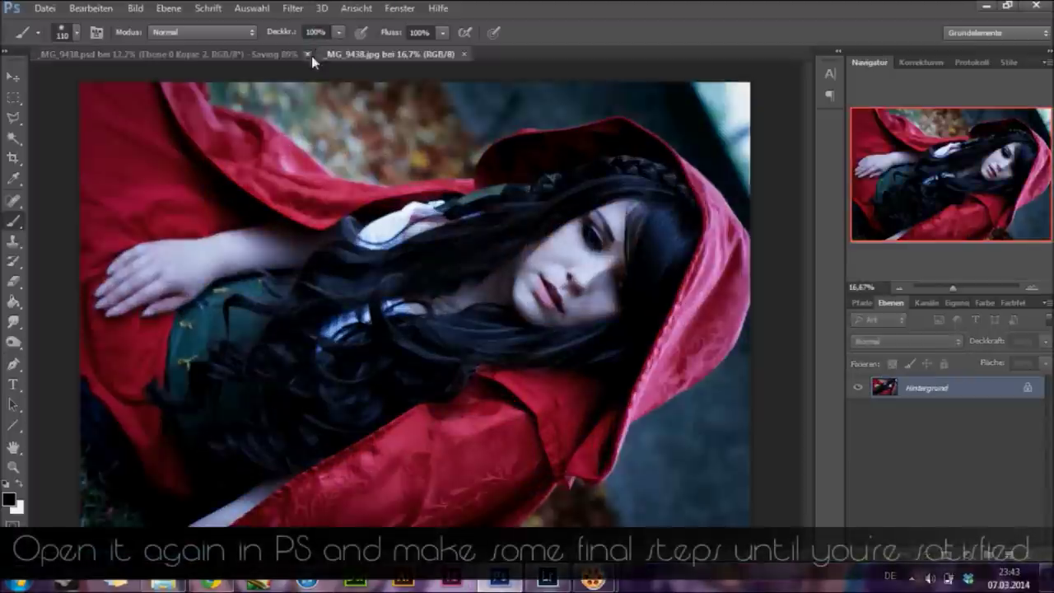
pyautogui.click(536, 206)
# - Brighten the image with a Gradationskurven curve raised from 98 to 106
pyautogui.click(135, 9)
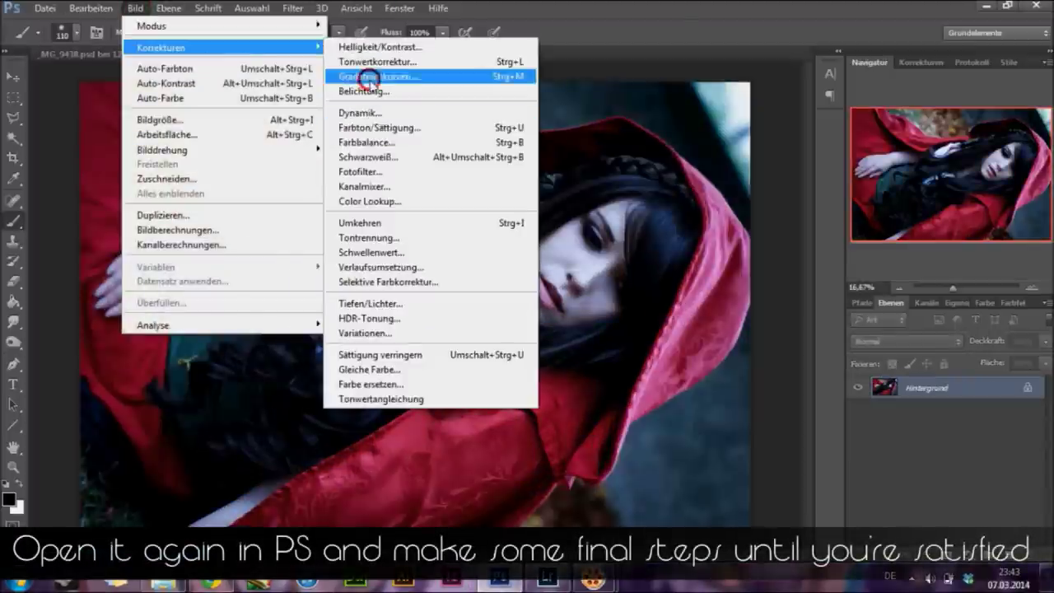
pyautogui.click(365, 76)
pyautogui.moveTo(863, 201)
pyautogui.mouseDown()
pyautogui.moveTo(868, 187)
pyautogui.moveTo(841, 215)
pyautogui.mouseUp()
pyautogui.click(1036, 59)
# - Save the brightened image again as a JPEG
pyautogui.click(46, 8)
pyautogui.click(85, 195)
pyautogui.click(706, 301)
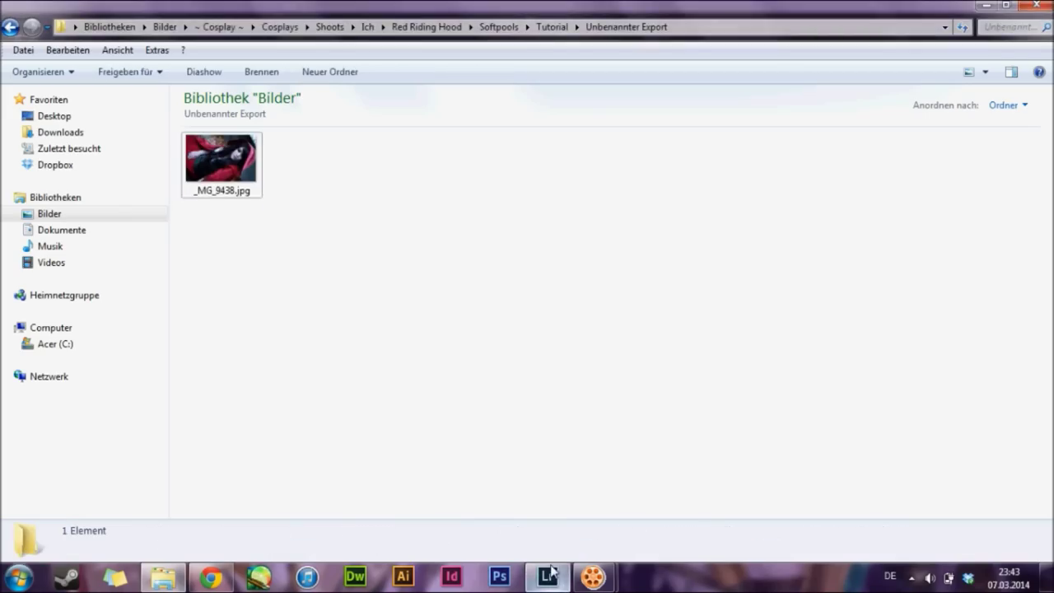
# - Close Lightroom with Fenster schließen from its taskbar icon
pyautogui.rightClick(547, 577)
pyautogui.click(528, 534)
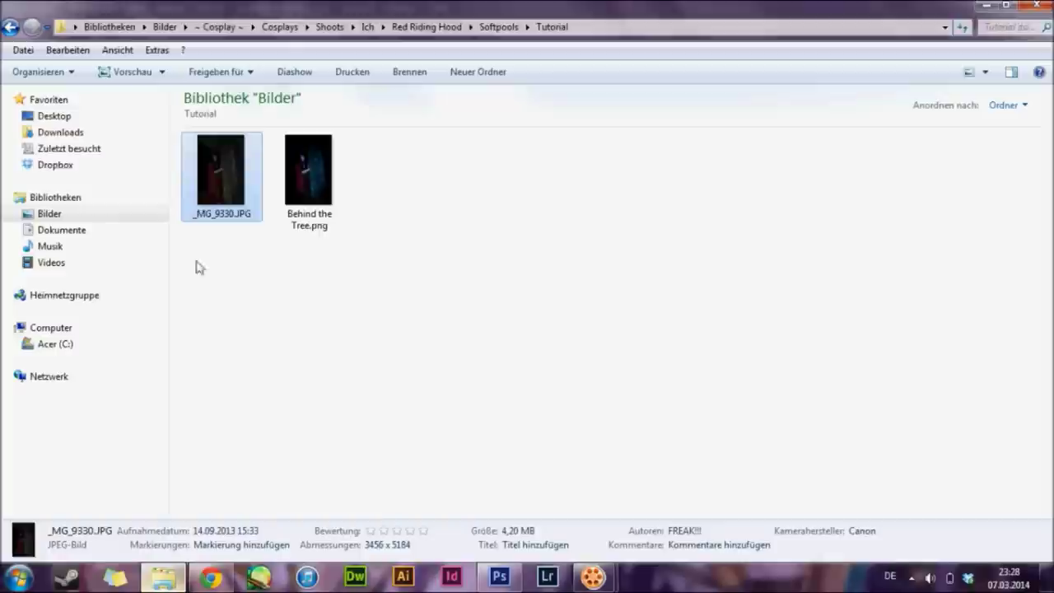
# - Compare _MG_9330.JPG and Behind the Tree.png zoomed in, then open _MG_9330.JPG in Photoshop
pyautogui.press('Return')
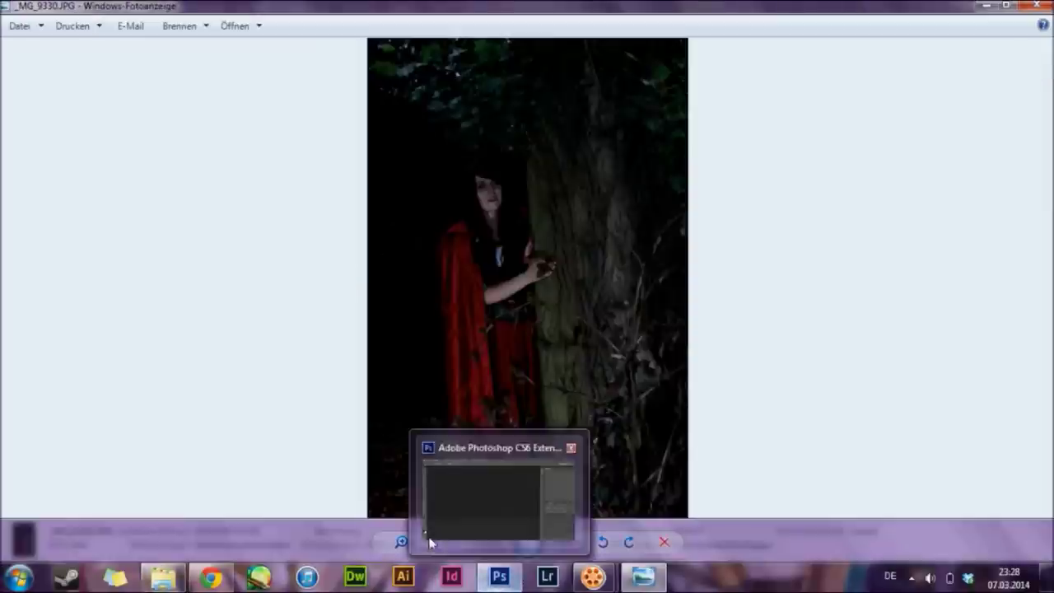
pyautogui.click(400, 542)
pyautogui.moveTo(404, 527); pyautogui.dragTo(405, 482)
pyautogui.moveTo(501, 259); pyautogui.dragTo(501, 384)
pyautogui.click(577, 541)
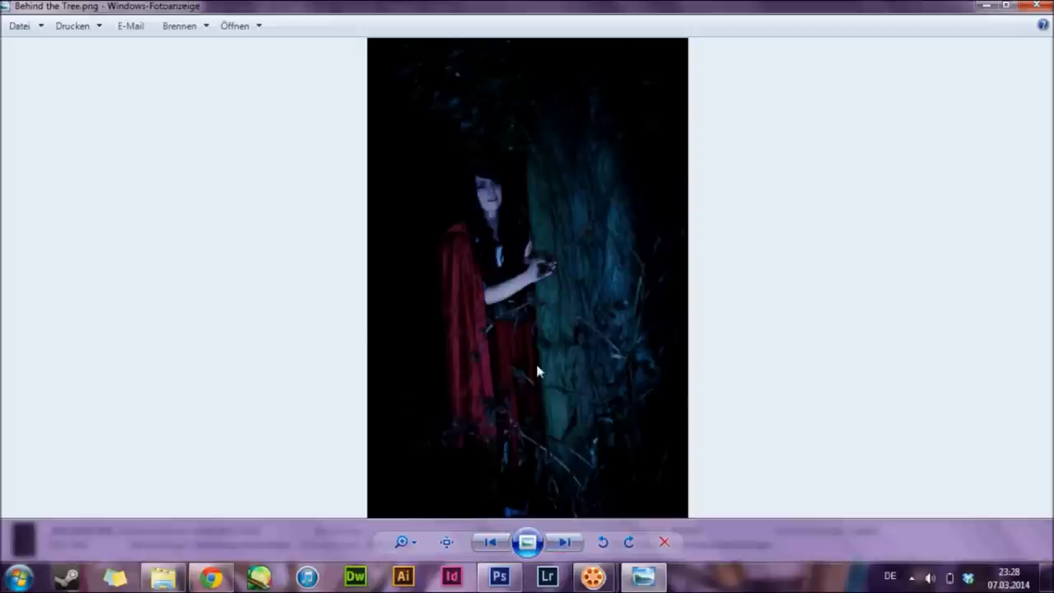
pyautogui.click(447, 542)
pyautogui.moveTo(492, 179); pyautogui.dragTo(491, 269)
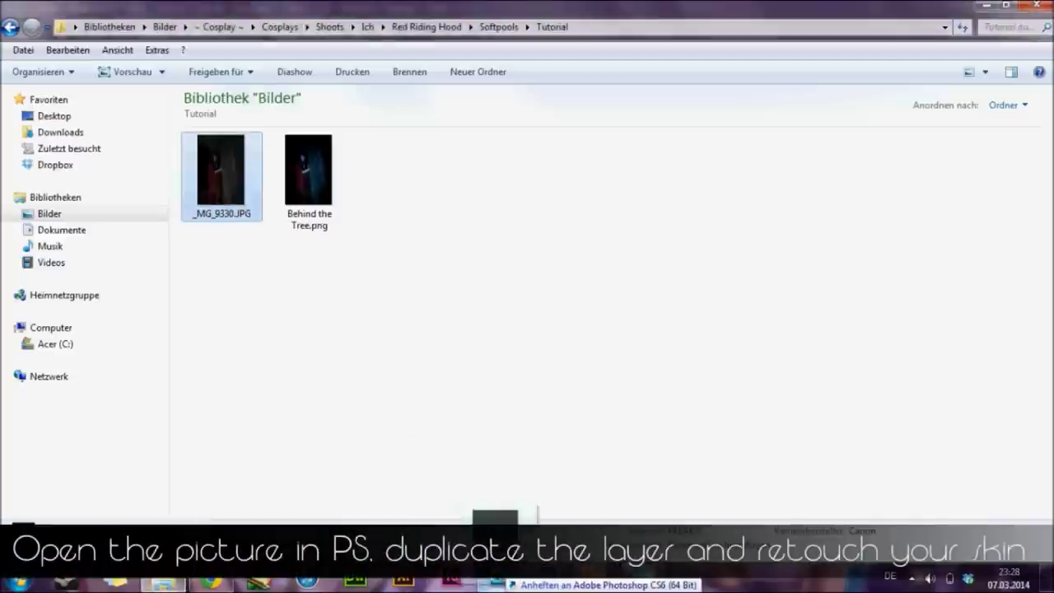
pyautogui.press('Return')
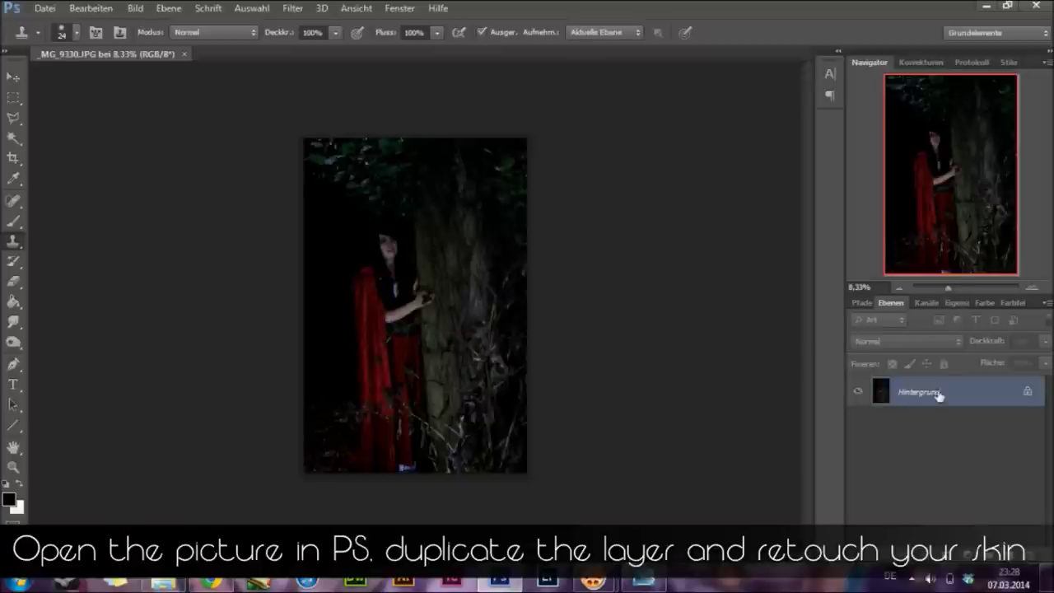
# - Convert the background into an editable layer and duplicate it as Ebene 0 Kopie
pyautogui.doubleClick(939, 394)
pyautogui.press('Return')
pyautogui.rightClick(941, 401)
pyautogui.click(643, 122)
pyautogui.press('Return')
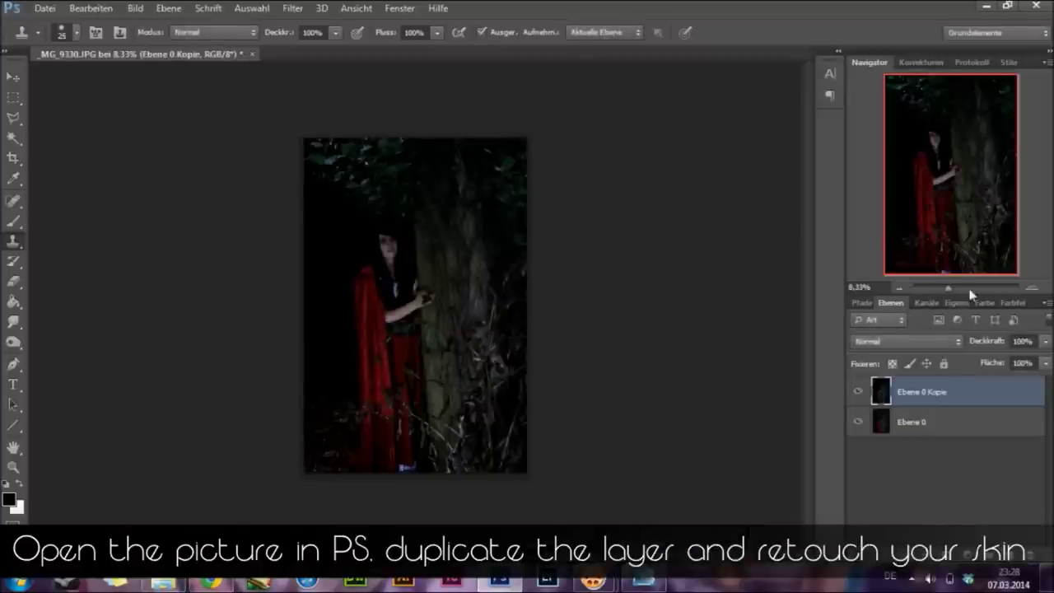
# - Zoom in on the woman's face and arm and try the smudge tool
pyautogui.moveTo(971, 292); pyautogui.dragTo(959, 288)
pyautogui.moveTo(942, 170); pyautogui.dragTo(903, 154)
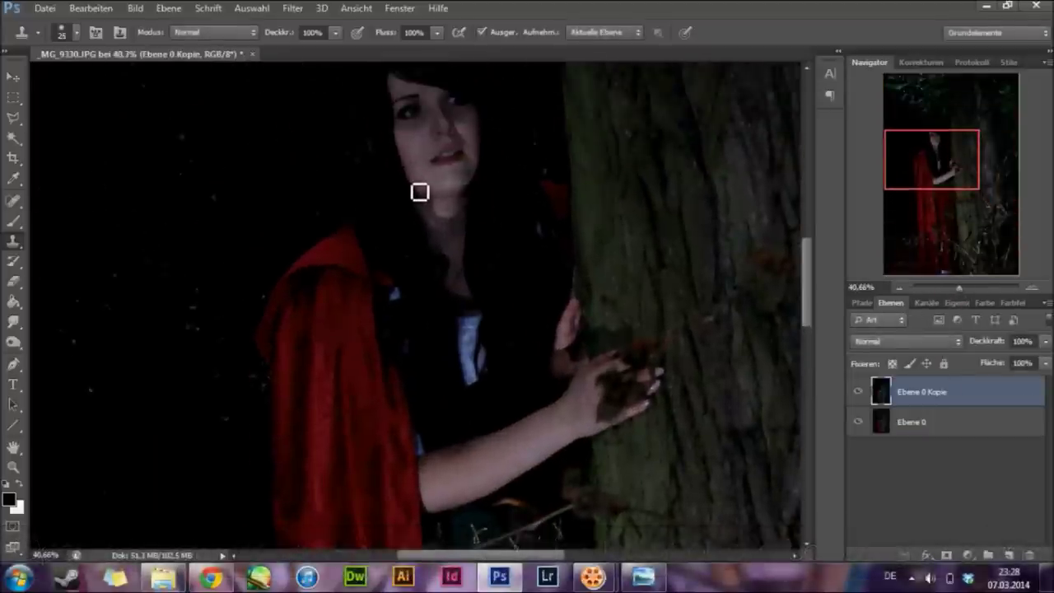
pyautogui.scroll(3, 905, 269)
pyautogui.moveTo(906, 269)
pyautogui.mouseDown()
pyautogui.moveTo(944, 172)
pyautogui.moveTo(955, 169)
pyautogui.moveTo(916, 142)
pyautogui.mouseUp()
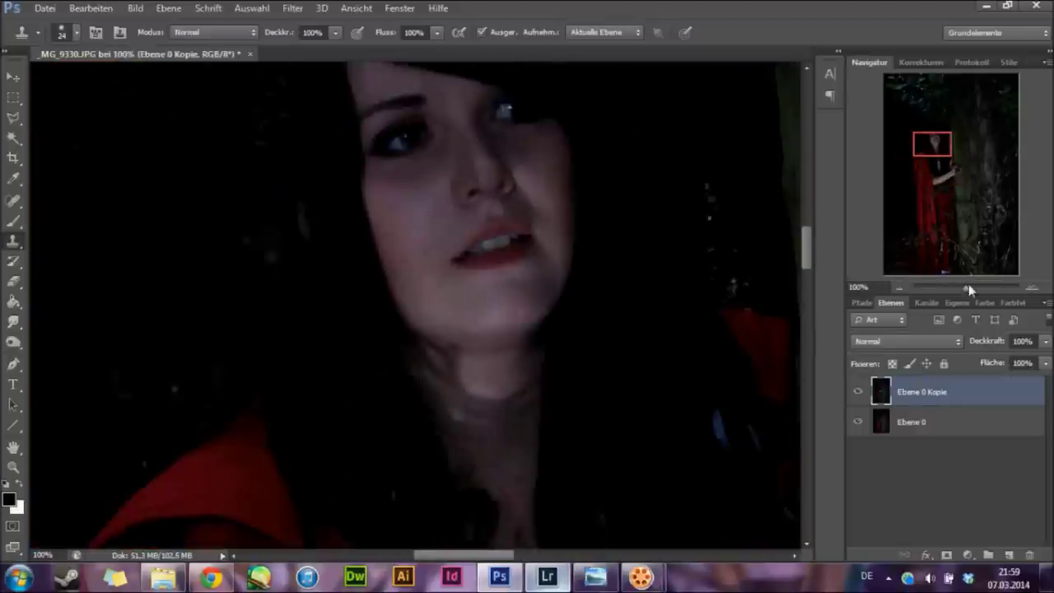
pyautogui.moveTo(962, 287); pyautogui.dragTo(973, 288)
pyautogui.scroll(-1, 360, 269)
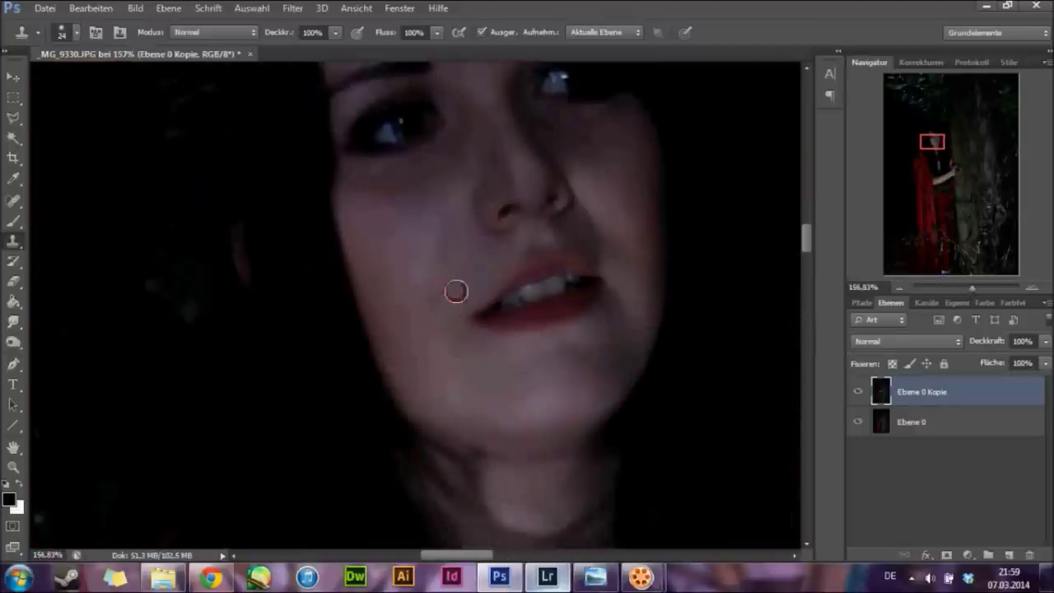
pyautogui.scroll(1, 560, 206)
pyautogui.scroll(1, 445, 315)
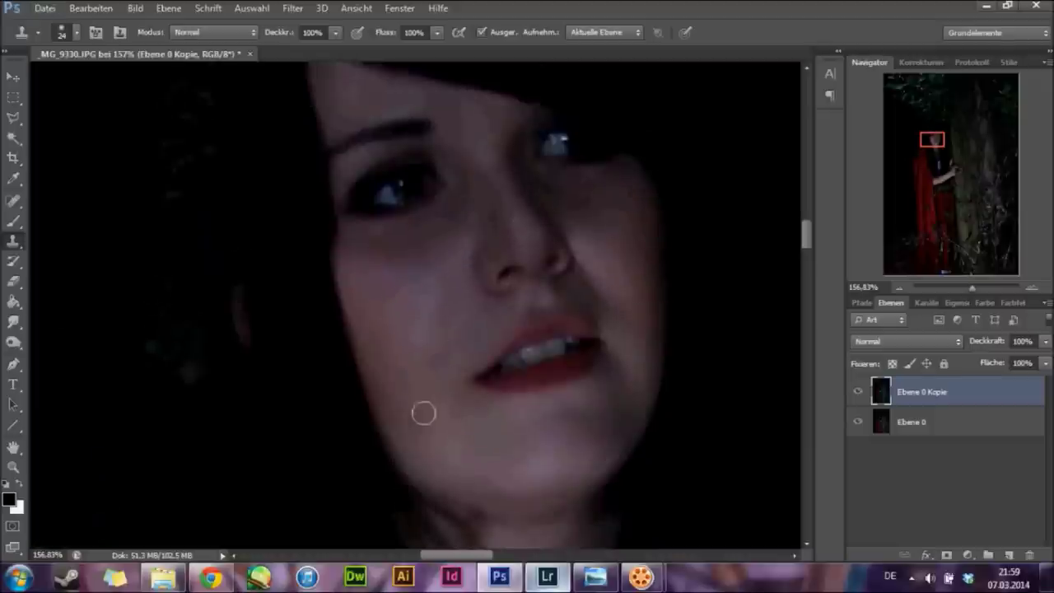
pyautogui.press('r')
pyautogui.scroll(1, 527, 303)
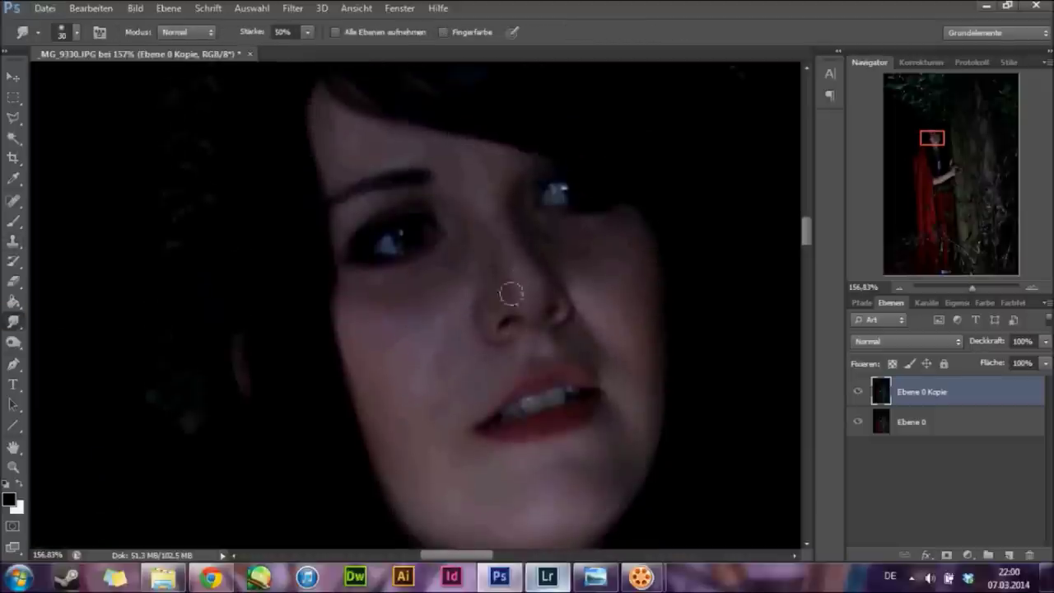
pyautogui.scroll(-3, 544, 272)
pyautogui.scroll(-10, 647, 198)
pyautogui.hscroll(4, 648, 199)
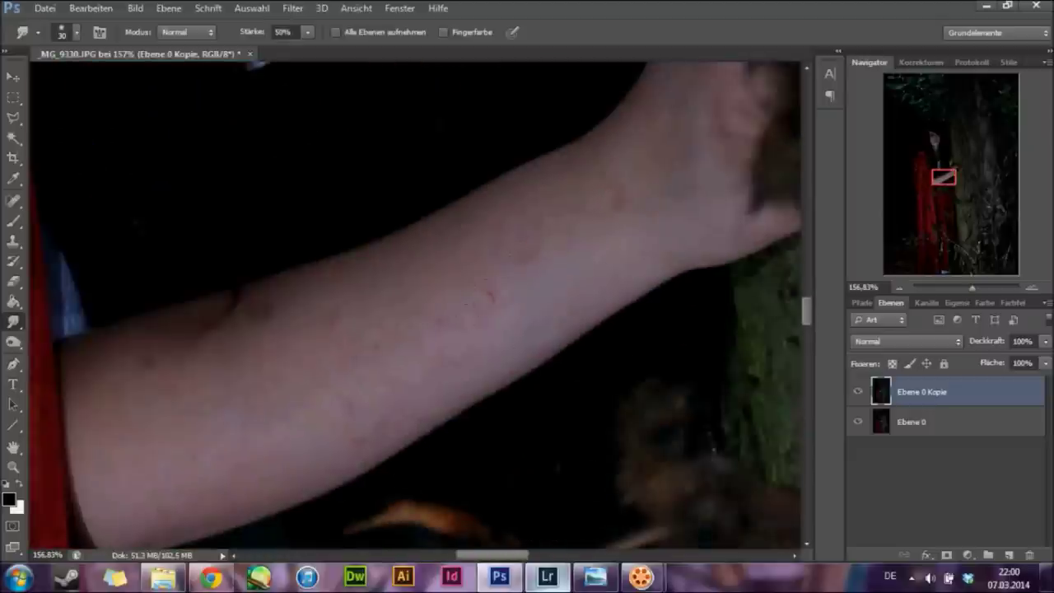
# - Clone away blemishes on the face and arm with the Clone Stamp tool
pyautogui.click(12, 241)
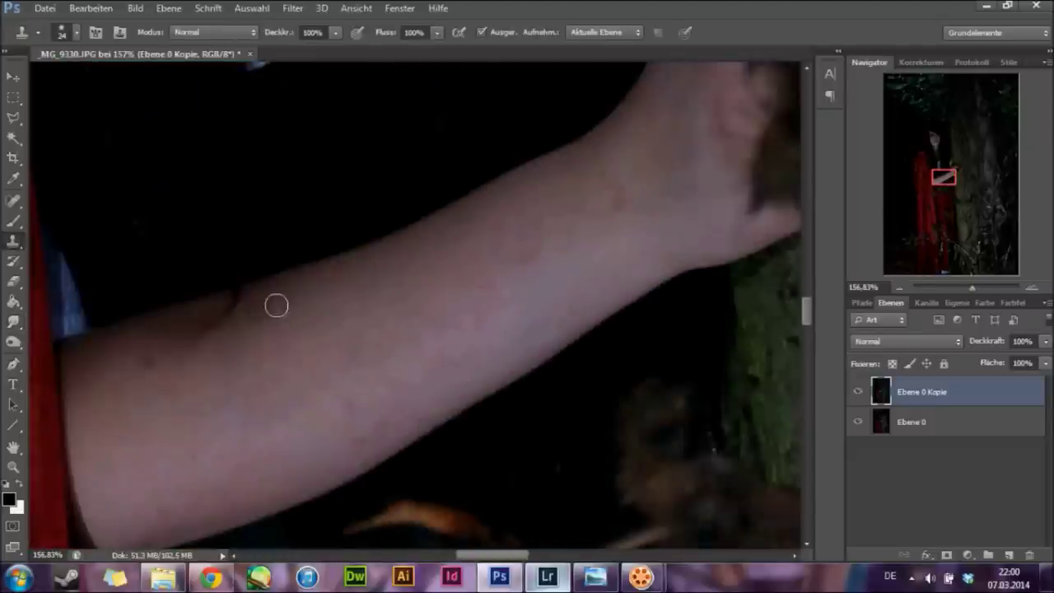
pyautogui.scroll(-2, 321, 377)
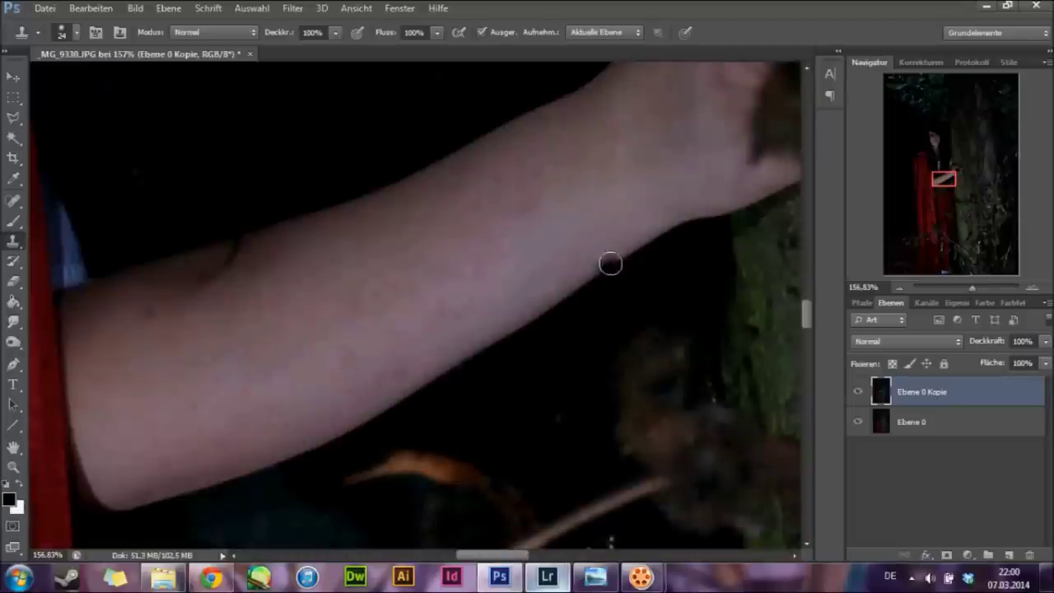
pyautogui.scroll(-1, 197, 344)
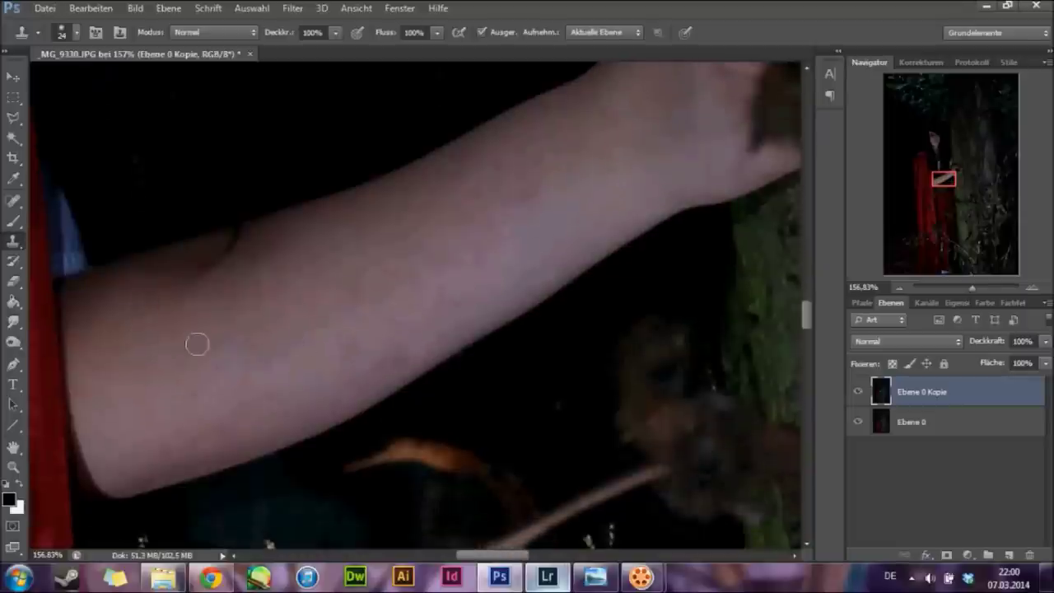
pyautogui.scroll(-2, 194, 421)
pyautogui.scroll(2, 155, 373)
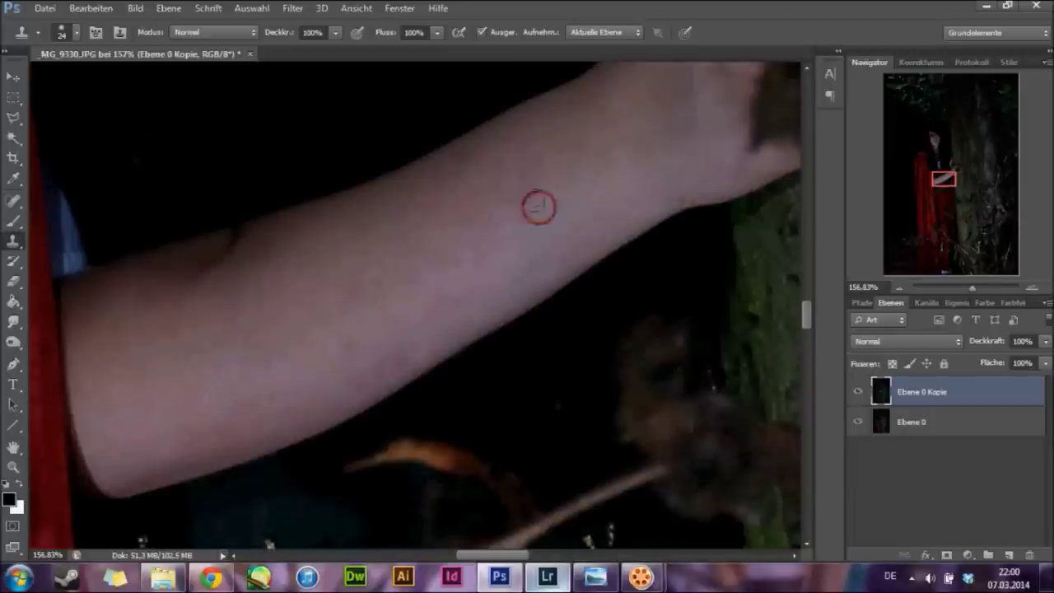
pyautogui.scroll(1, 186, 297)
pyautogui.scroll(5, 165, 370)
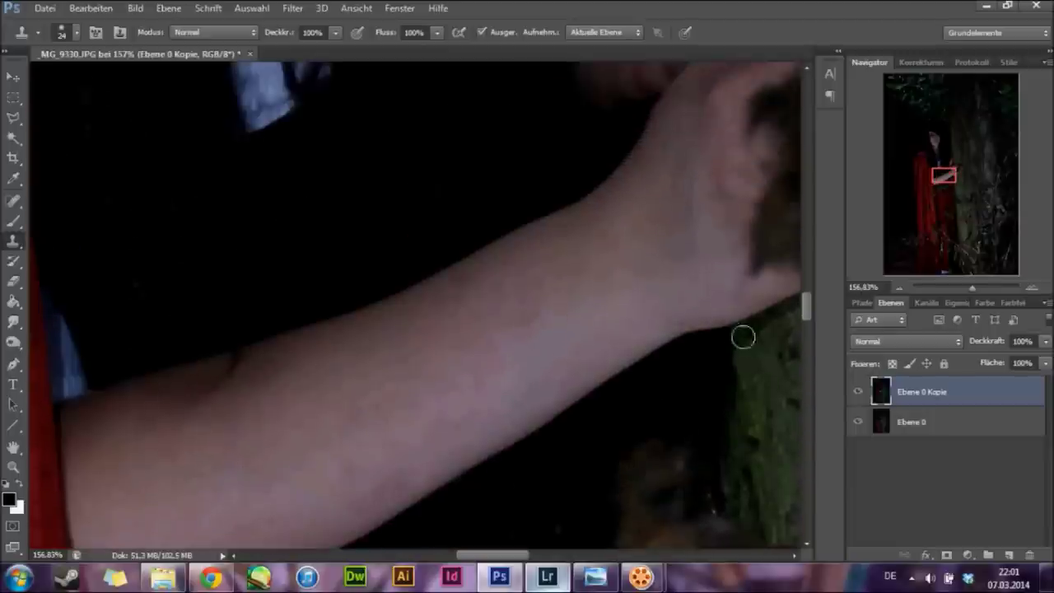
pyautogui.rightClick(1020, 386)
pyautogui.click(873, 123)
# - Duplicate the layer as Ebene 0 Kopie 2 and apply a Matter machen blur at threshold 14
pyautogui.click(652, 172)
pyautogui.click(293, 8)
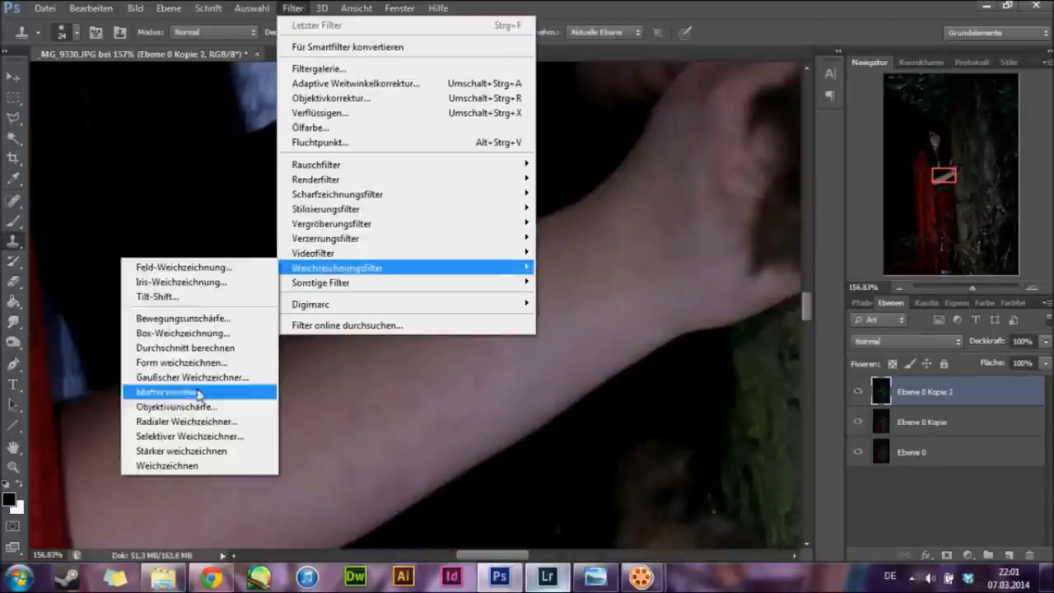
pyautogui.click(189, 393)
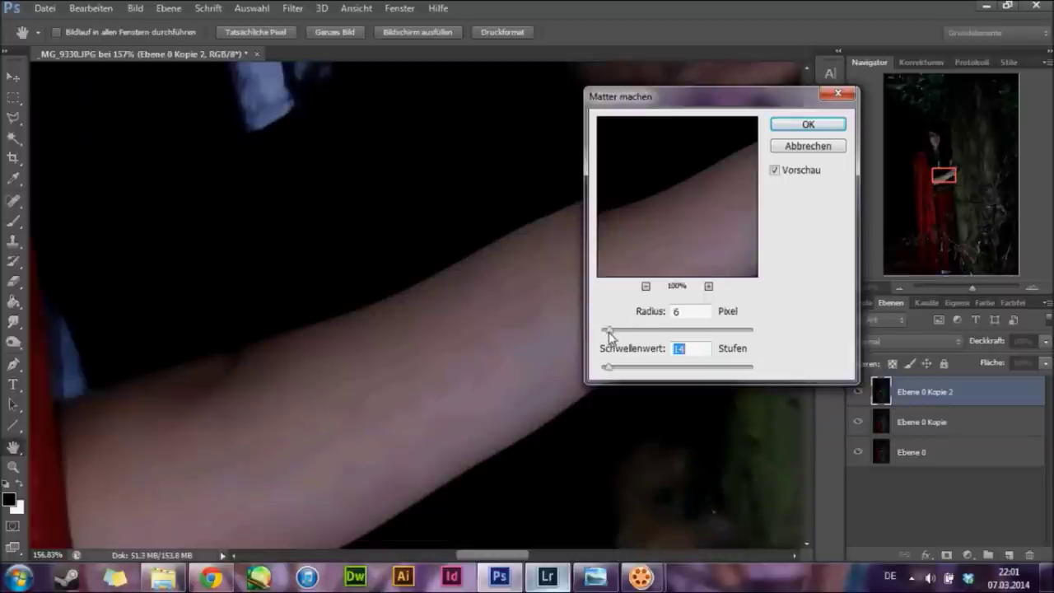
pyautogui.click(812, 143)
pyautogui.press('s')
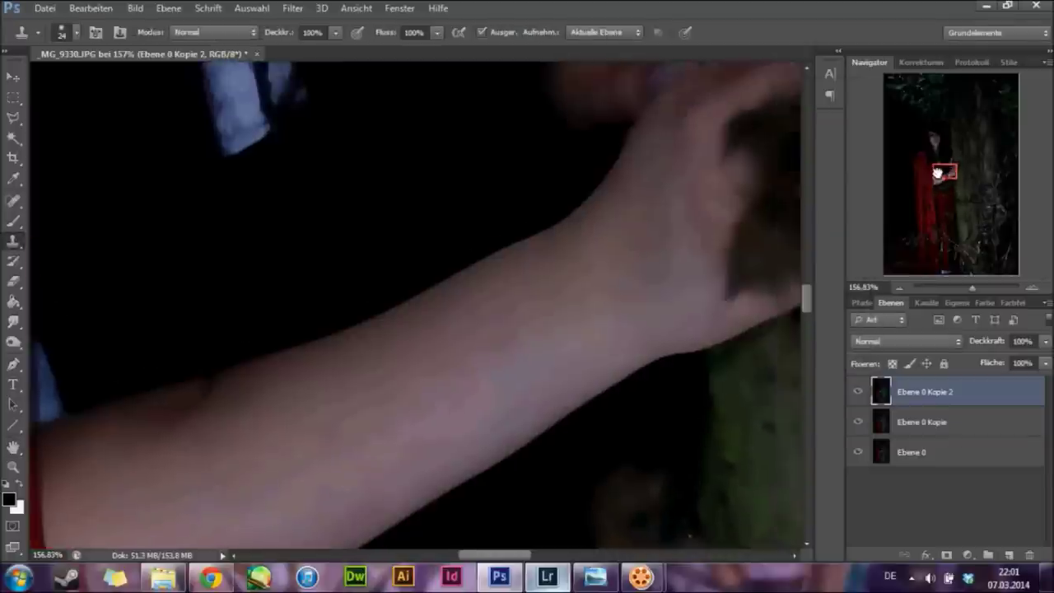
pyautogui.hscroll(-3, 363, 247)
pyautogui.click(293, 8)
pyautogui.click(280, 350)
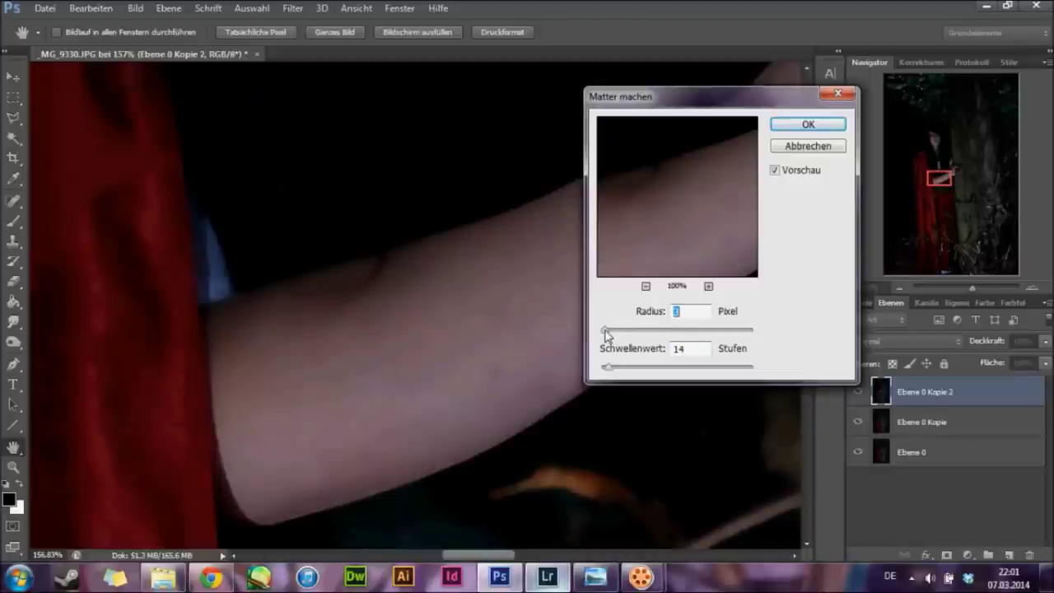
pyautogui.click(792, 122)
# - With the Brush, show the layer mask and paint black over unwanted areas
pyautogui.press('b')
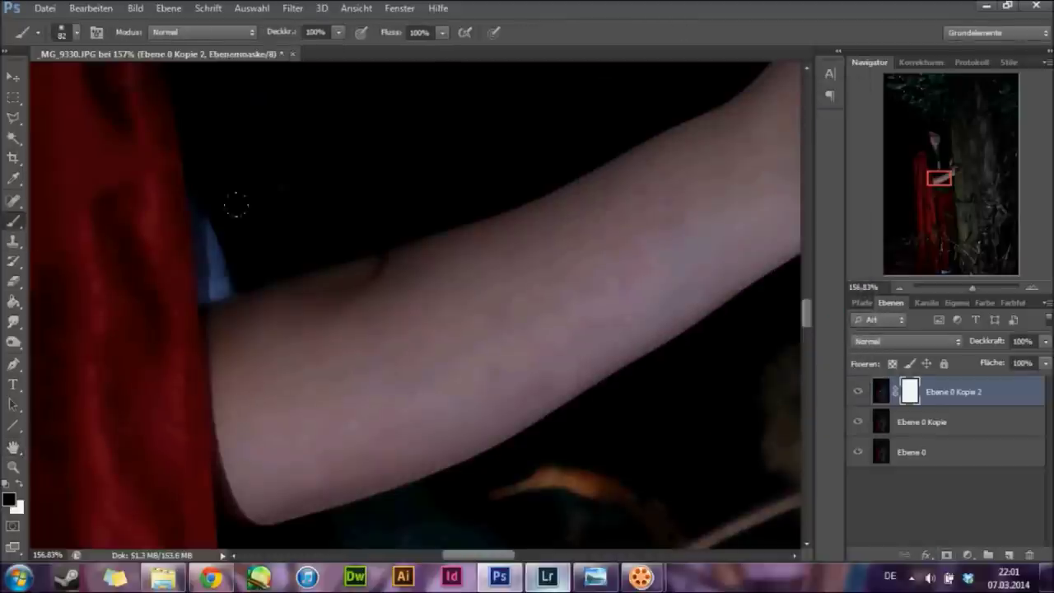
pyautogui.scroll(-3, 682, 90)
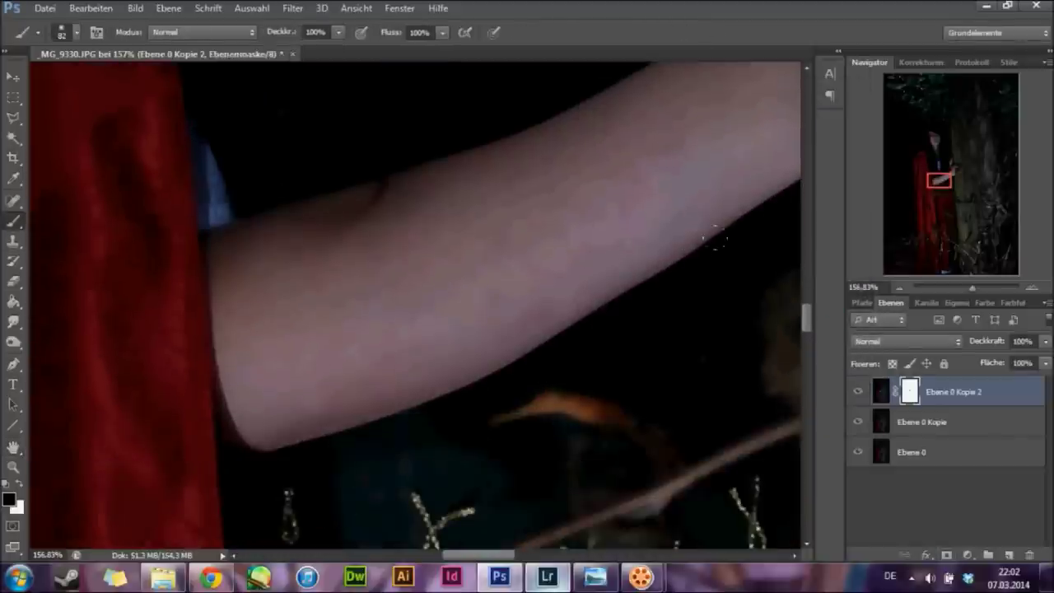
pyautogui.hscroll(5, 561, 325)
pyautogui.scroll(2, 576, 194)
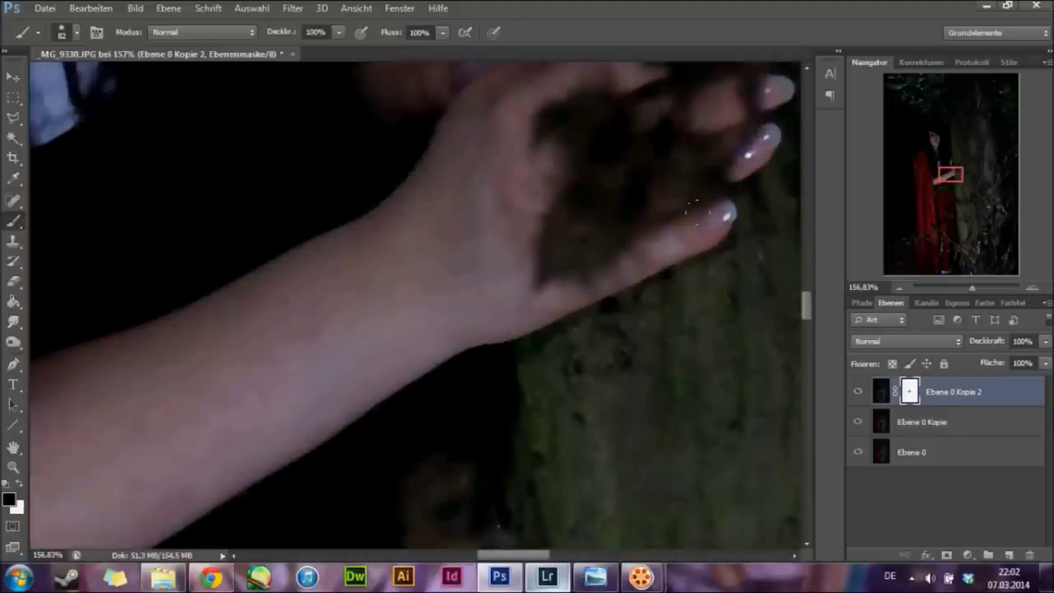
pyautogui.scroll(5, 707, 205)
pyautogui.scroll(2, 416, 305)
pyautogui.hscroll(-3, 416, 305)
pyautogui.scroll(4, 416, 305)
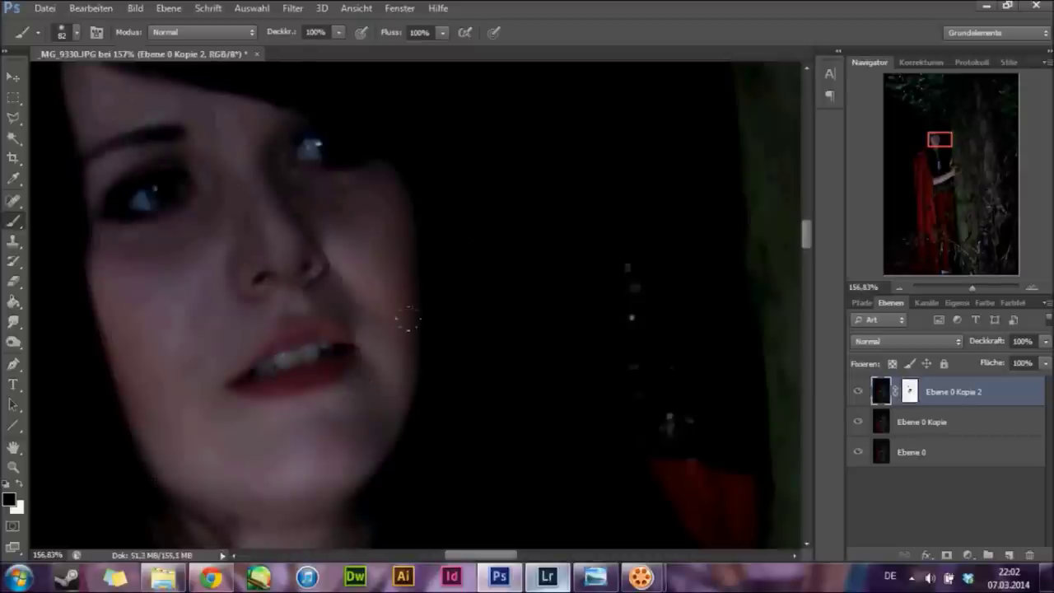
pyautogui.keyDown('alt'); pyautogui.click(910, 391); pyautogui.keyUp('alt')
pyautogui.moveTo(66, 247)
pyautogui.mouseDown()
pyautogui.moveTo(461, 82)
pyautogui.moveTo(347, 393)
pyautogui.moveTo(508, 275)
pyautogui.mouseUp()
# - Paint out the remaining unwanted areas of the mask lower in the image
pyautogui.scroll(-6, 519, 275)
pyautogui.scroll(-4, 577, 280)
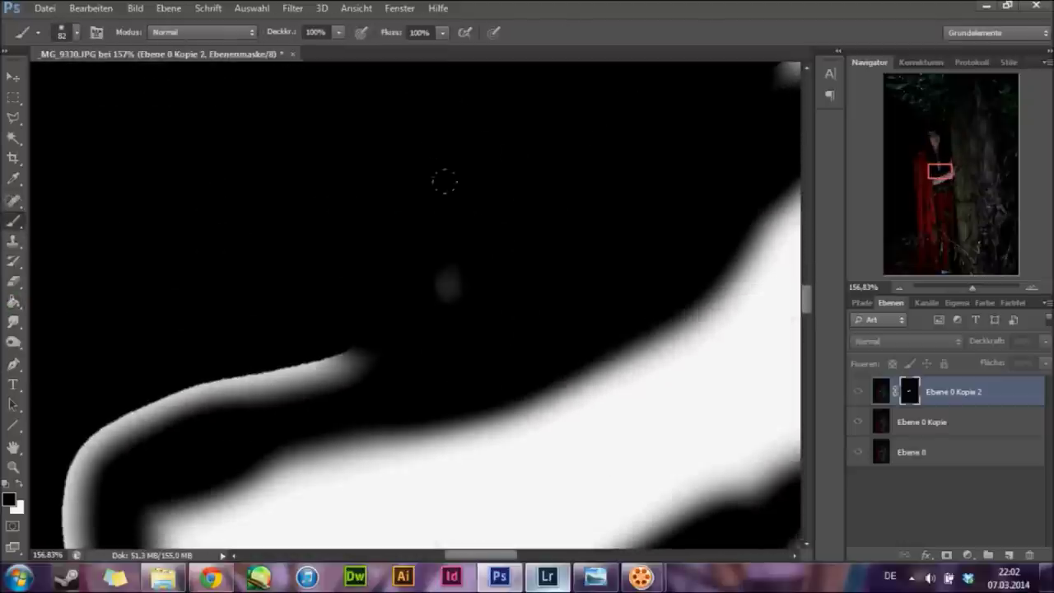
pyautogui.scroll(-3, 247, 313)
pyautogui.scroll(-4, 124, 329)
pyautogui.scroll(-3, 330, 371)
pyautogui.moveTo(553, 372); pyautogui.dragTo(725, 247)
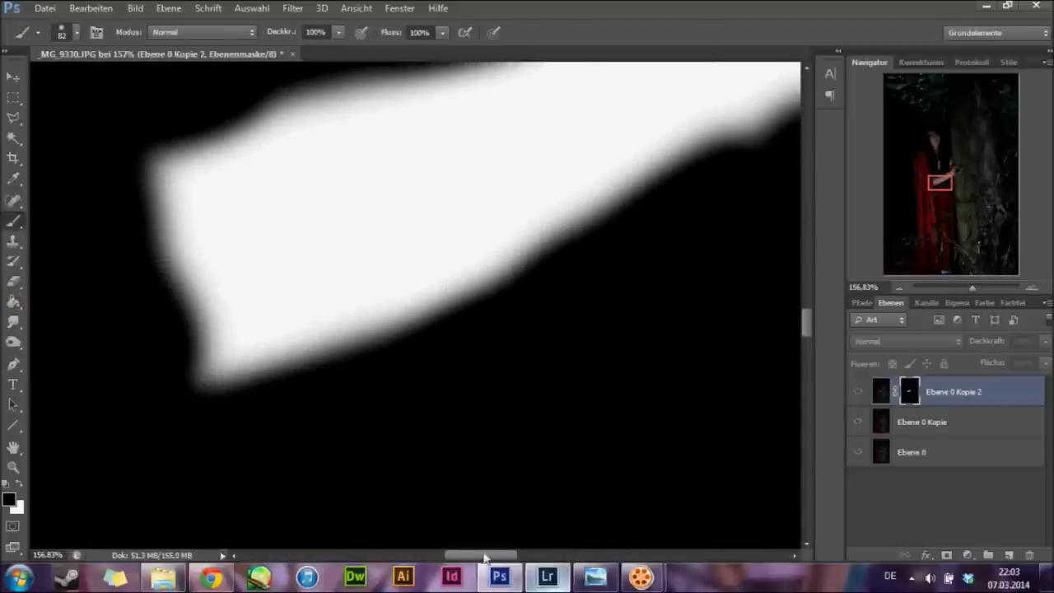
pyautogui.scroll(4, 529, 417)
pyautogui.scroll(3, 576, 371)
pyautogui.hscroll(3, 648, 332)
pyautogui.scroll(1, 473, 122)
# - Save the masked composite as _MG_9330.psd and zoom out on the photo
pyautogui.click(44, 8)
pyautogui.click(58, 170)
pyautogui.press('Return')
pyautogui.press('Return')
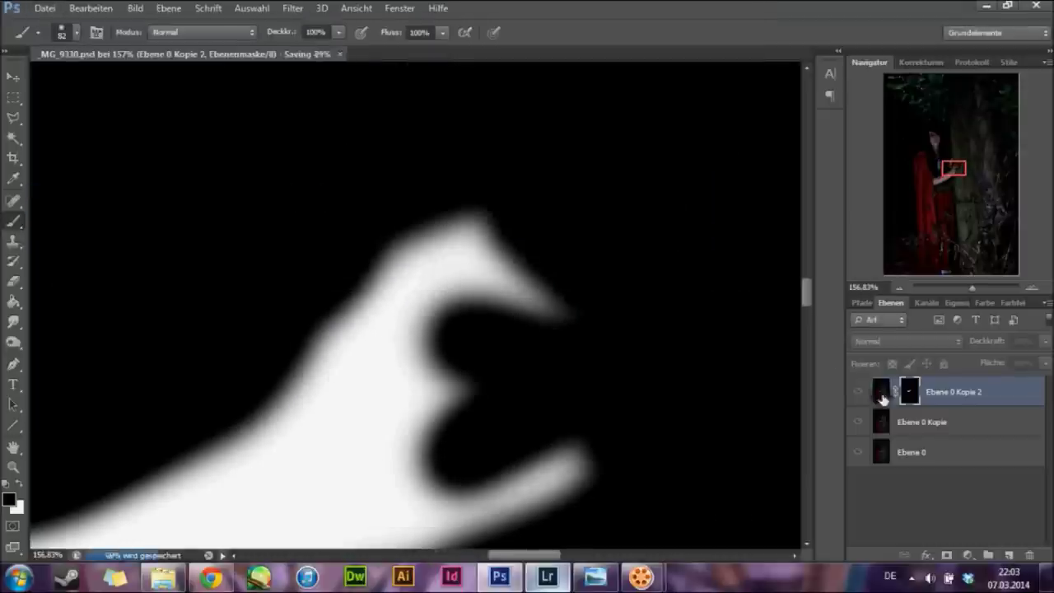
pyautogui.click(884, 399)
pyautogui.moveTo(972, 288); pyautogui.dragTo(962, 287)
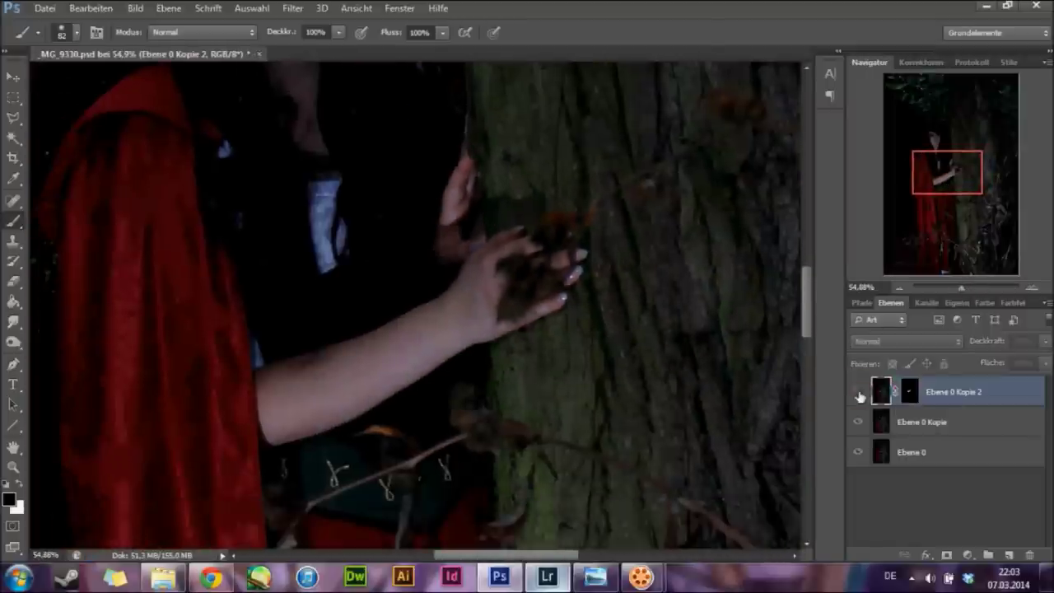
pyautogui.scroll(5, 650, 289)
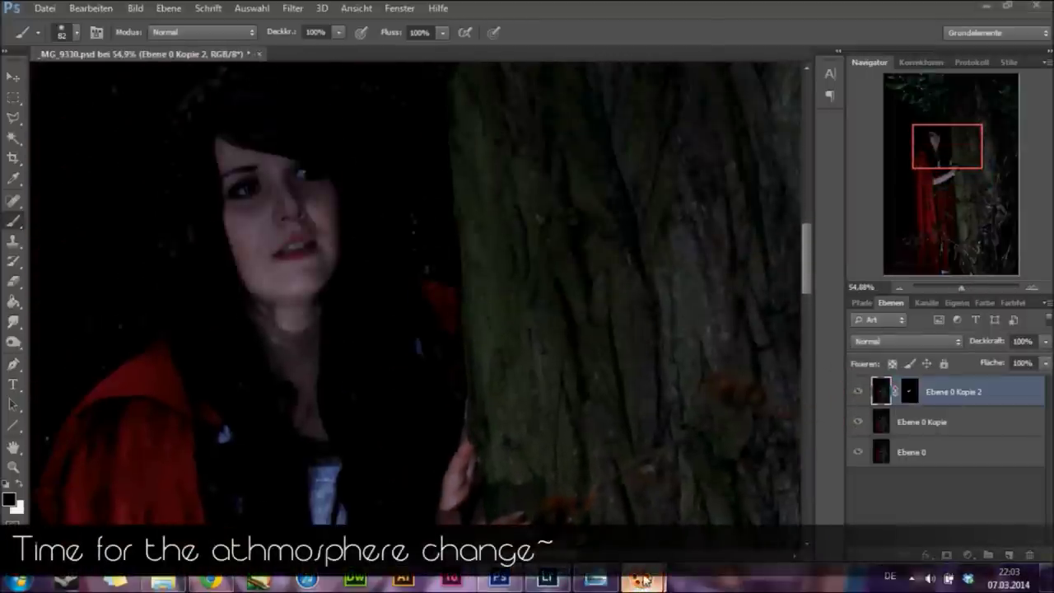
# - Preview _MG_9330.png in Explorer and drag it into Lightroom for import
pyautogui.click(163, 582)
pyautogui.doubleClick(297, 179)
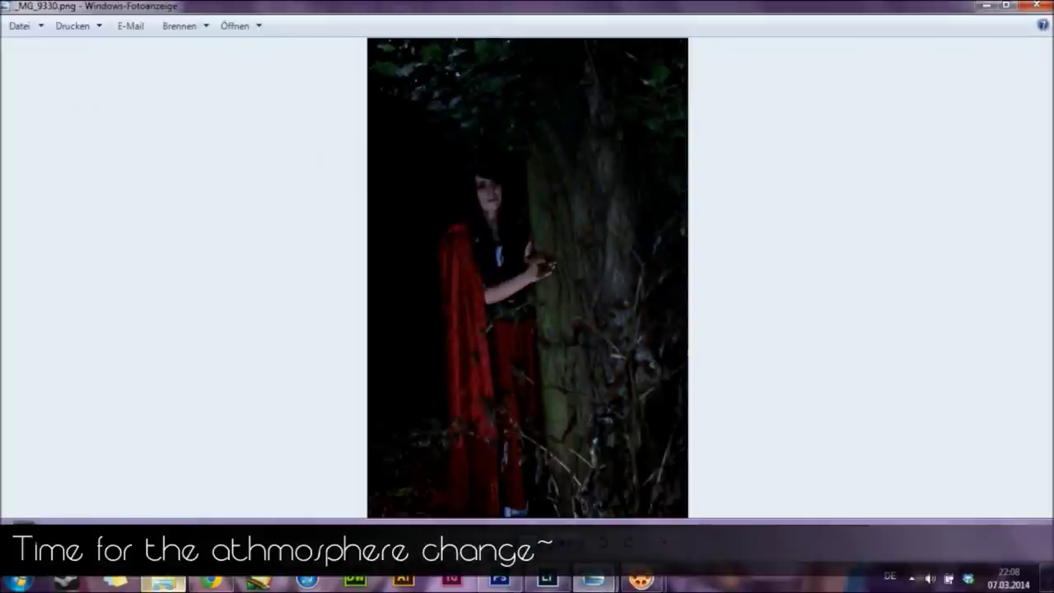
pyautogui.click(1037, 5)
pyautogui.moveTo(321, 173)
pyautogui.mouseDown()
pyautogui.moveTo(467, 380)
pyautogui.moveTo(490, 290)
pyautogui.mouseUp()
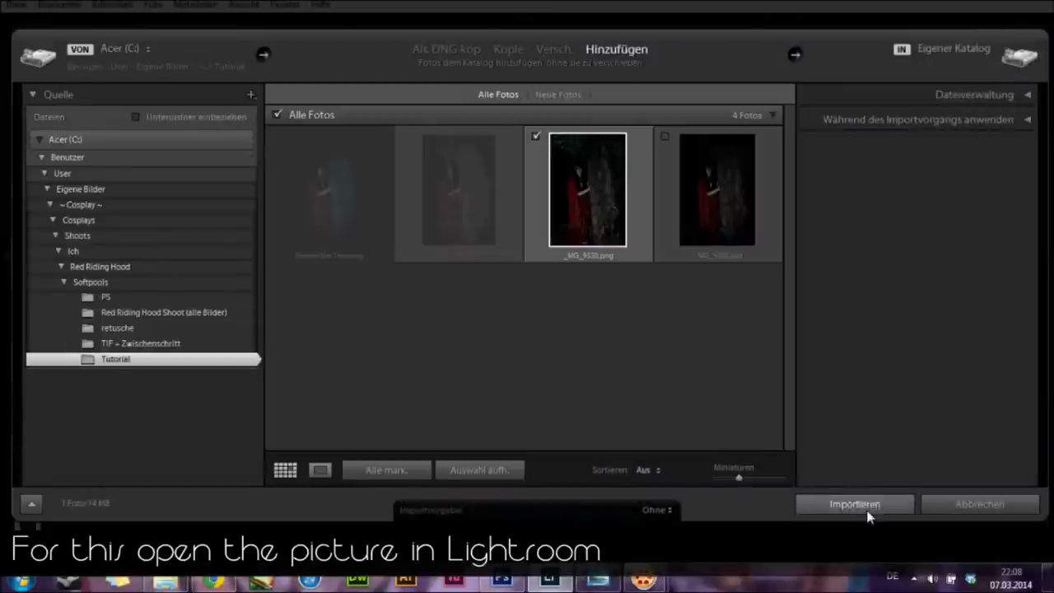
# - Import _MG_9330.png, switch to Entwickeln, and set a side-by-side Before/After view
pyautogui.click(857, 504)
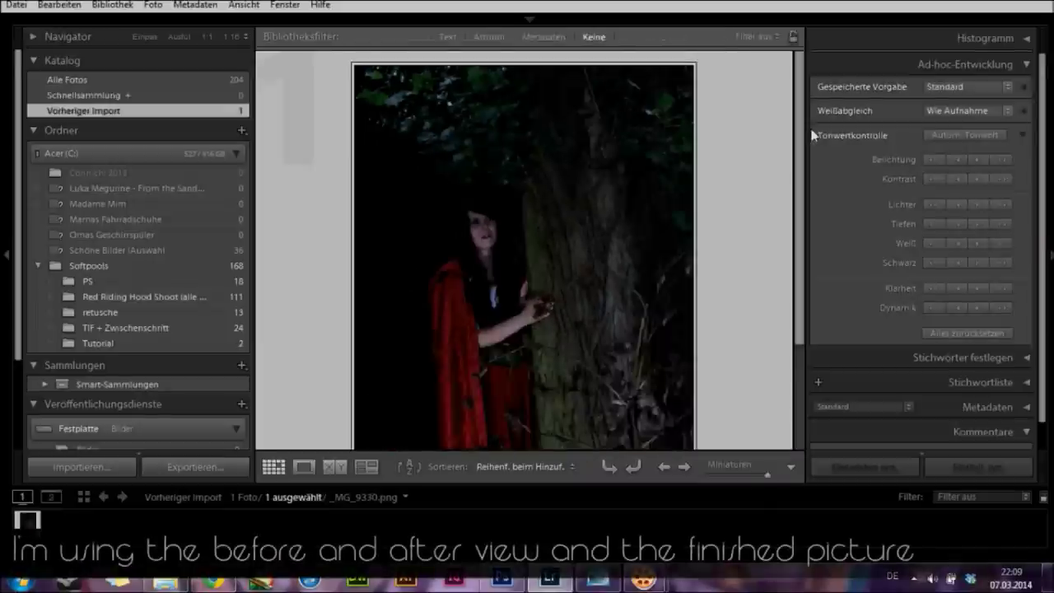
pyautogui.click(529, 18)
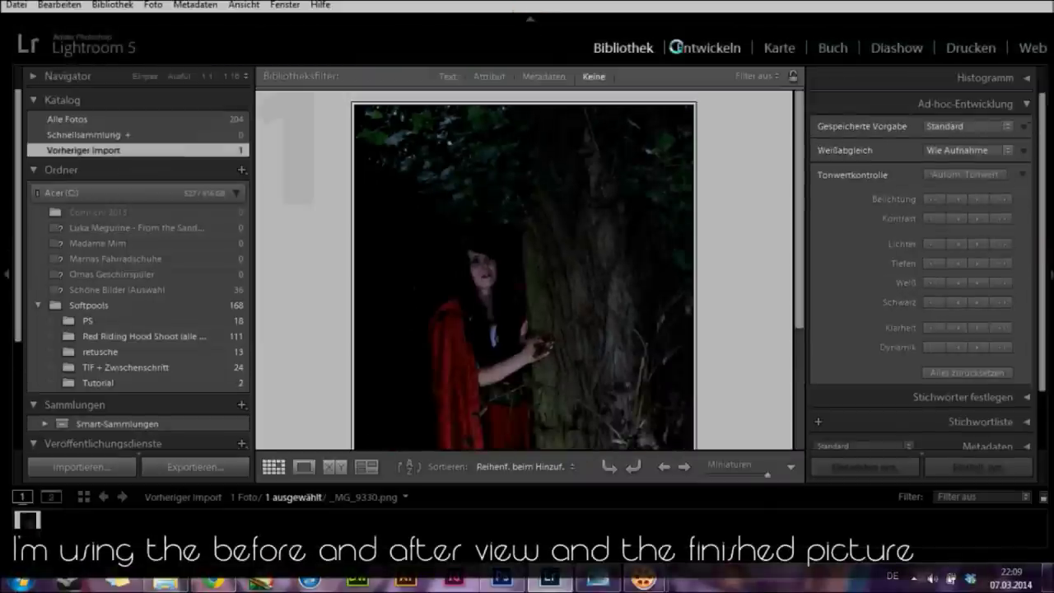
pyautogui.click(676, 47)
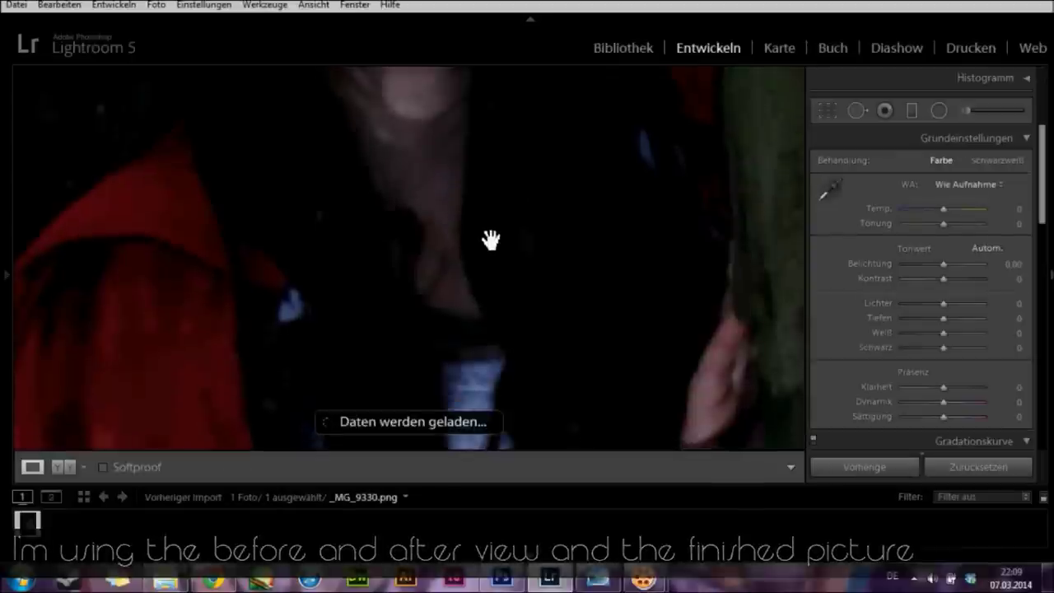
pyautogui.click(66, 467)
pyautogui.click(84, 468)
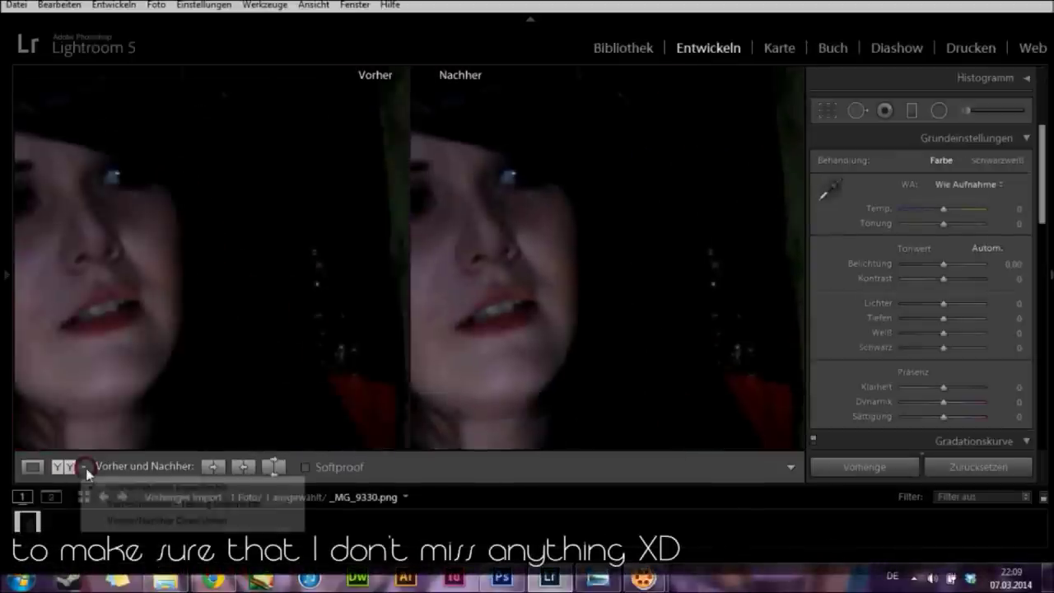
pyautogui.click(518, 318)
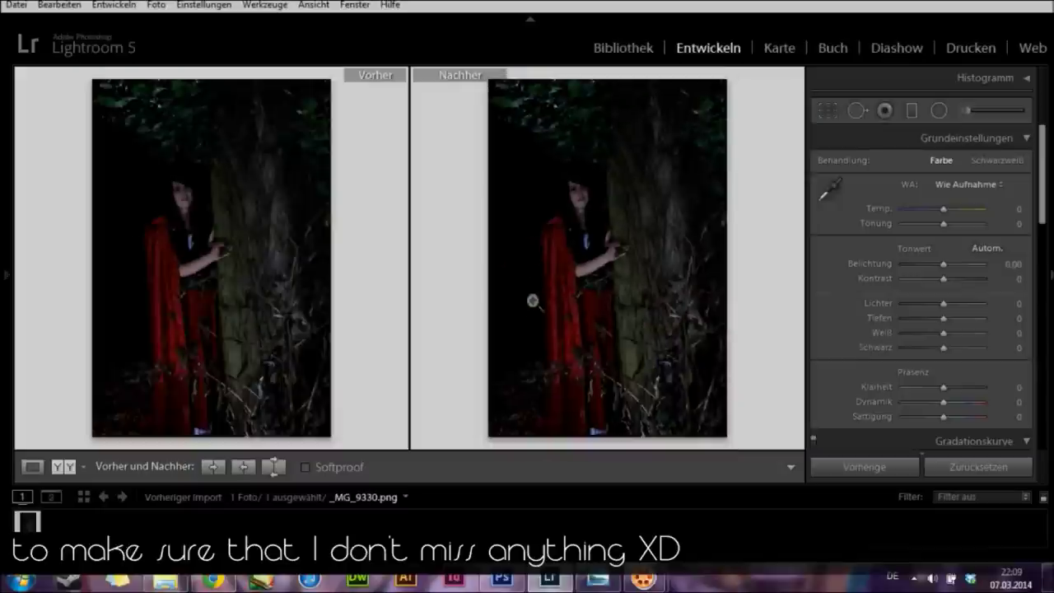
# - Cool the temperature toward blue and zoom the before/after view onto the woman's face
pyautogui.moveTo(943, 209); pyautogui.dragTo(922, 208)
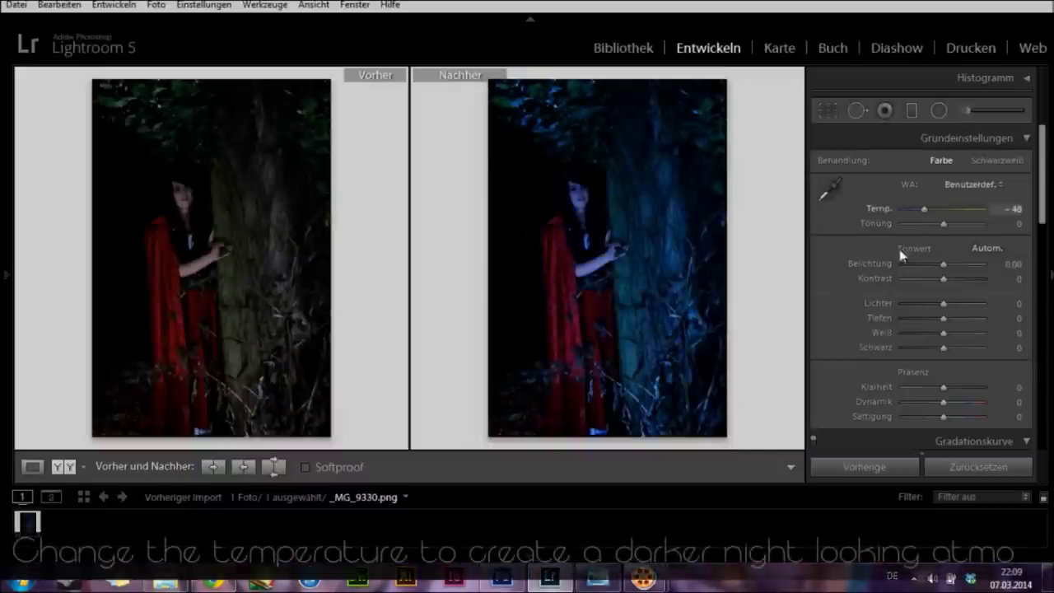
pyautogui.click(599, 581)
pyautogui.click(603, 582)
pyautogui.click(612, 236)
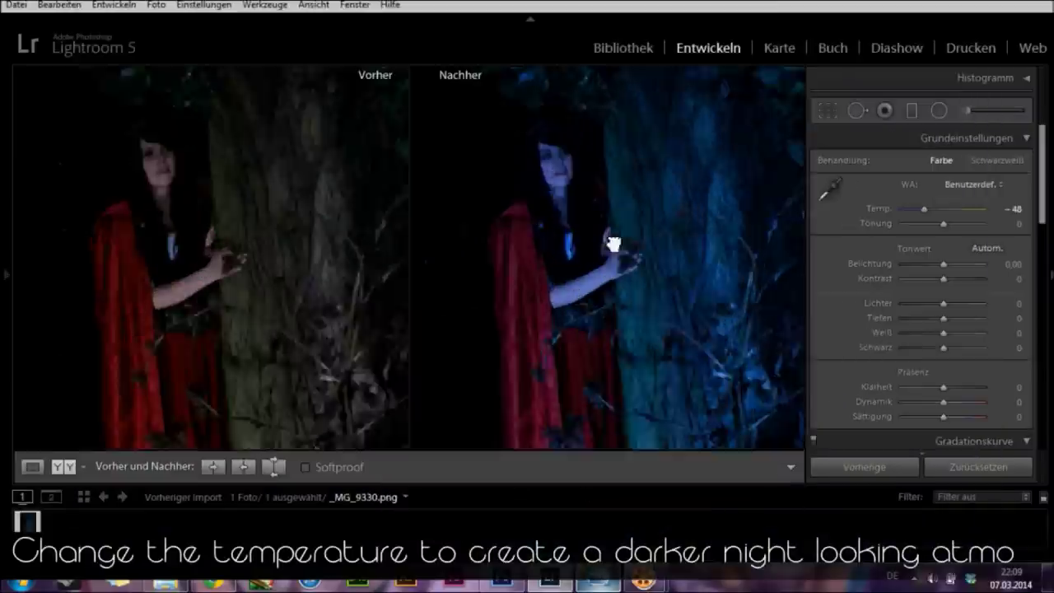
pyautogui.moveTo(550, 156)
pyautogui.mouseDown()
pyautogui.moveTo(600, 271)
pyautogui.moveTo(630, 401)
pyautogui.mouseUp()
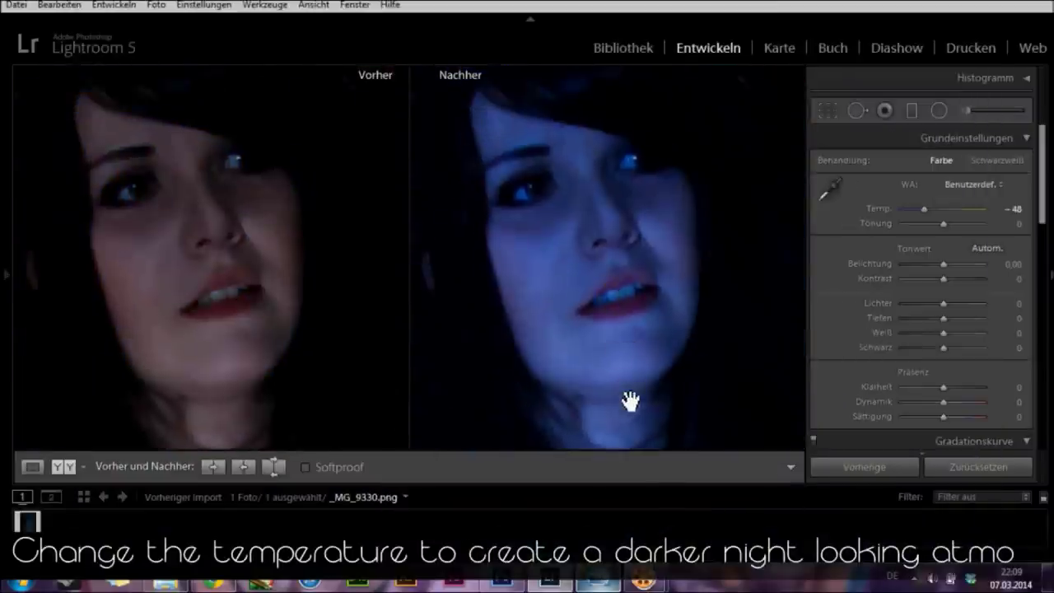
pyautogui.click(598, 581)
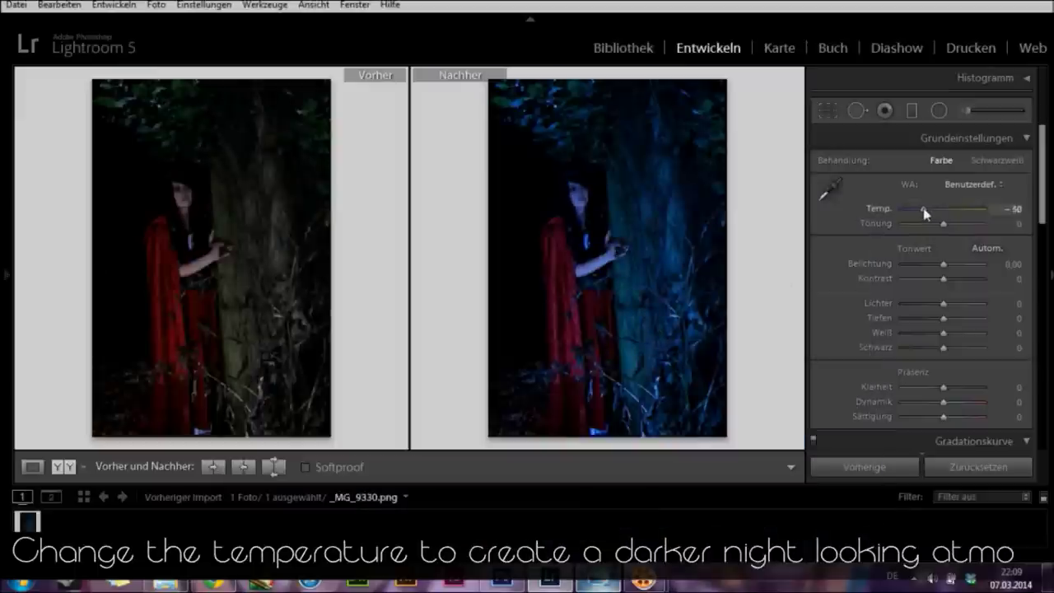
# - Lower exposure to −0.53, raise highlights to +44, and return to a single fitted view
pyautogui.moveTo(951, 262); pyautogui.dragTo(944, 262)
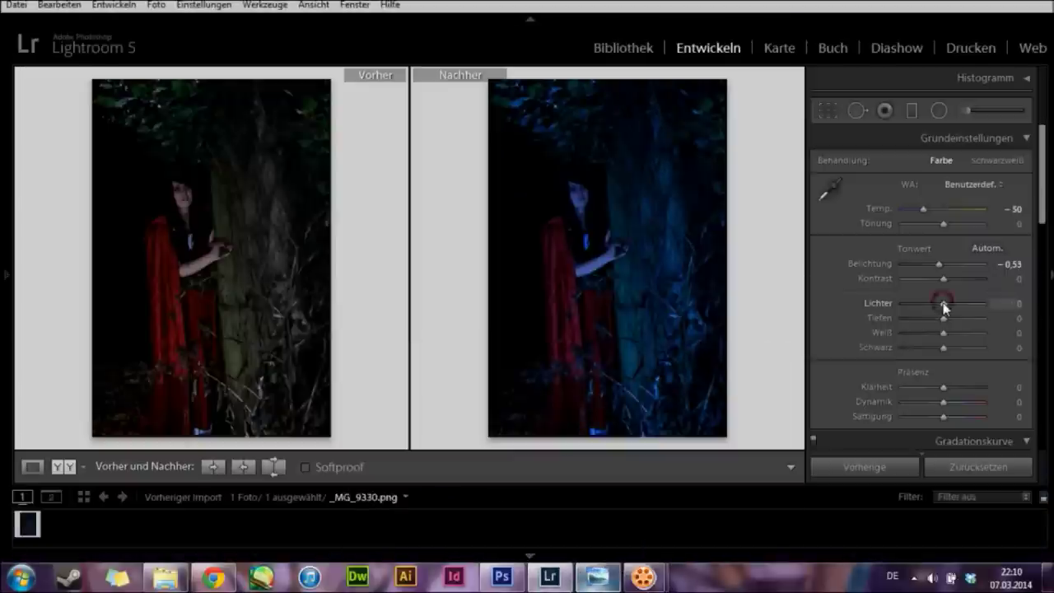
pyautogui.moveTo(945, 306); pyautogui.dragTo(958, 304)
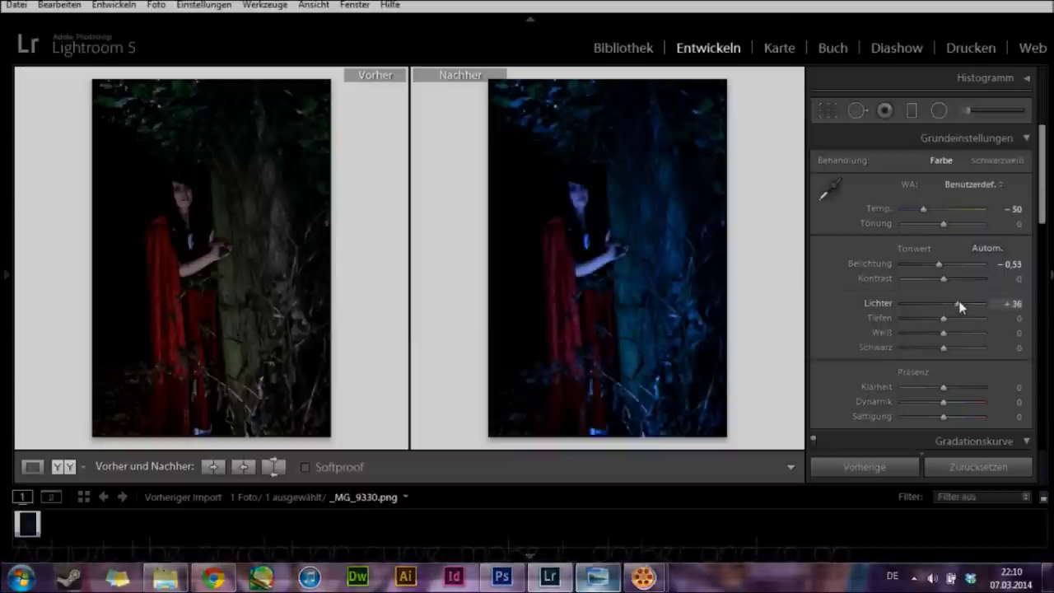
pyautogui.click(610, 239)
pyautogui.moveTo(616, 228); pyautogui.dragTo(530, 189)
pyautogui.click(32, 467)
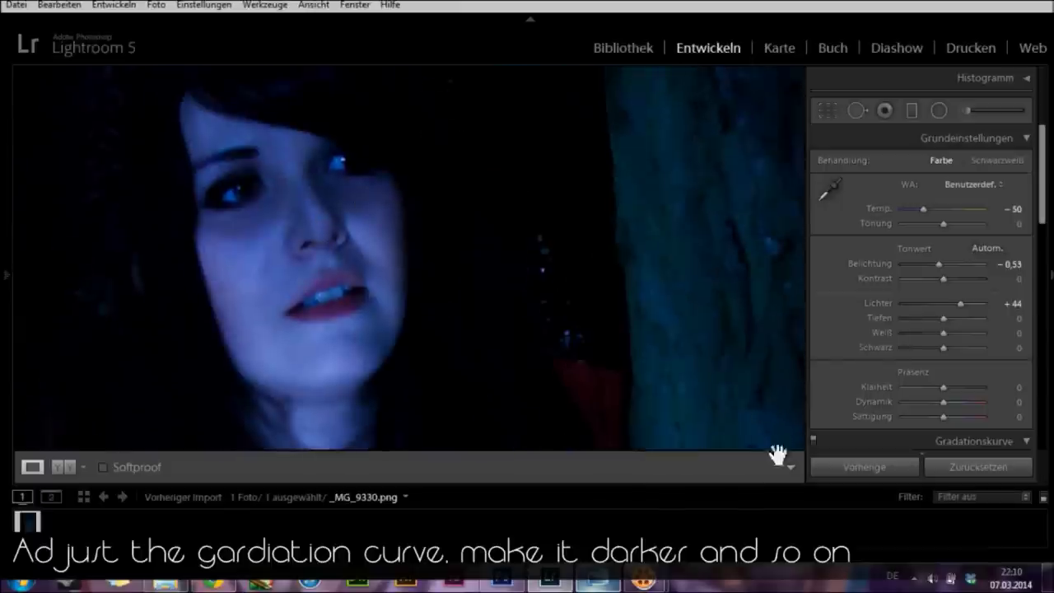
pyautogui.click(791, 467)
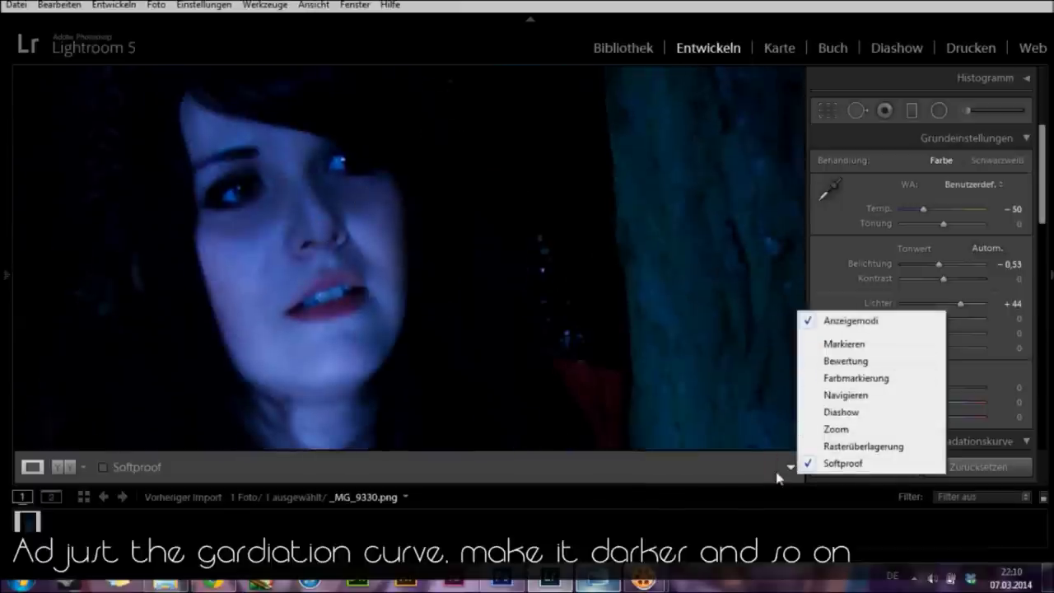
pyautogui.click(734, 385)
pyautogui.click(565, 275)
pyautogui.scroll(-2, 936, 249)
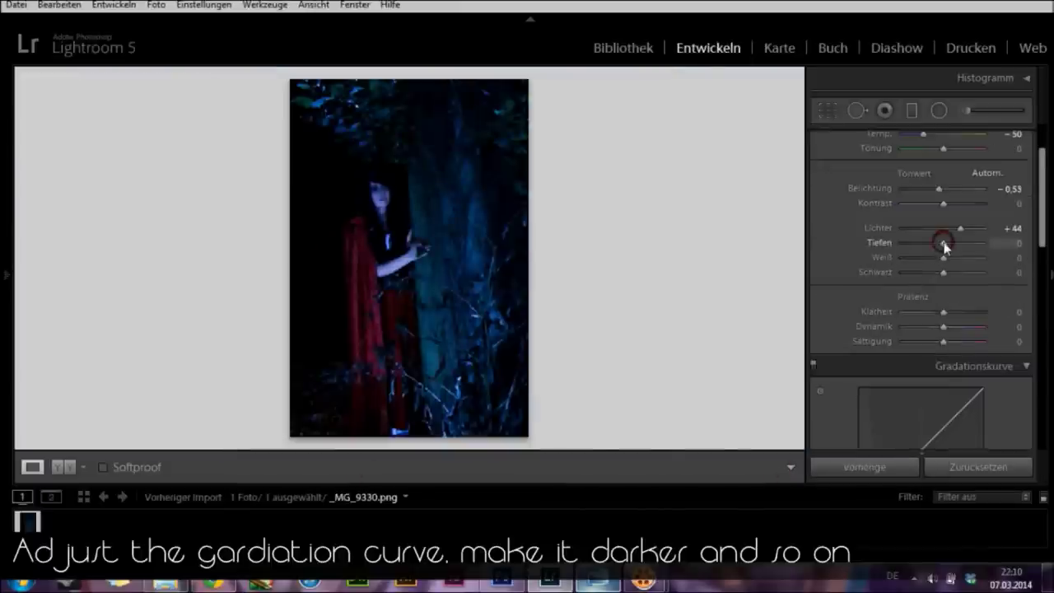
# - Raise whites to +28, lift the dark midtones curve to +19, and add a negative vignette
pyautogui.click(944, 258)
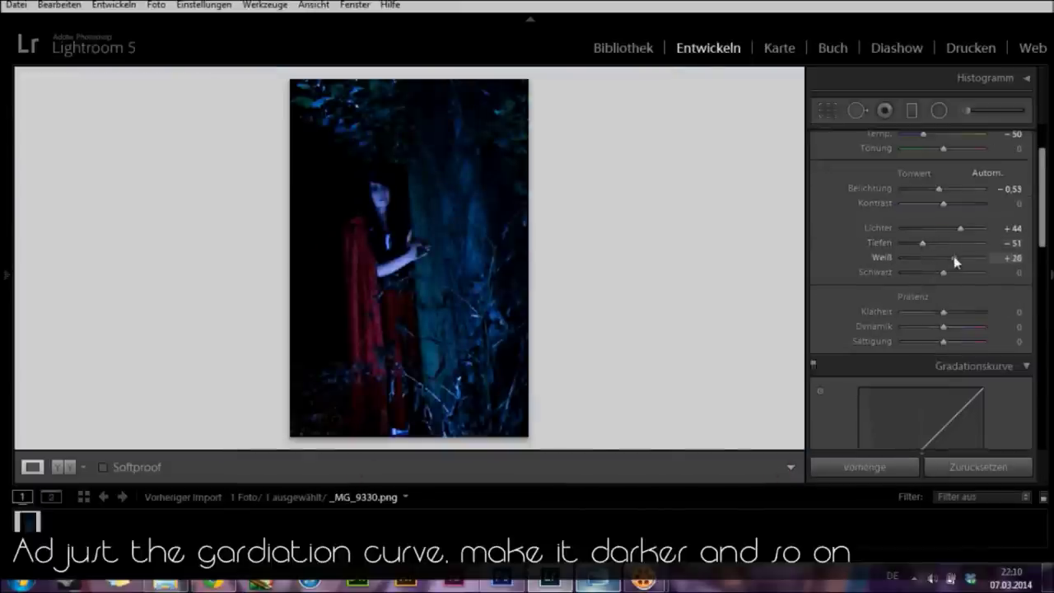
pyautogui.scroll(-3, 906, 262)
pyautogui.moveTo(913, 232); pyautogui.dragTo(909, 221)
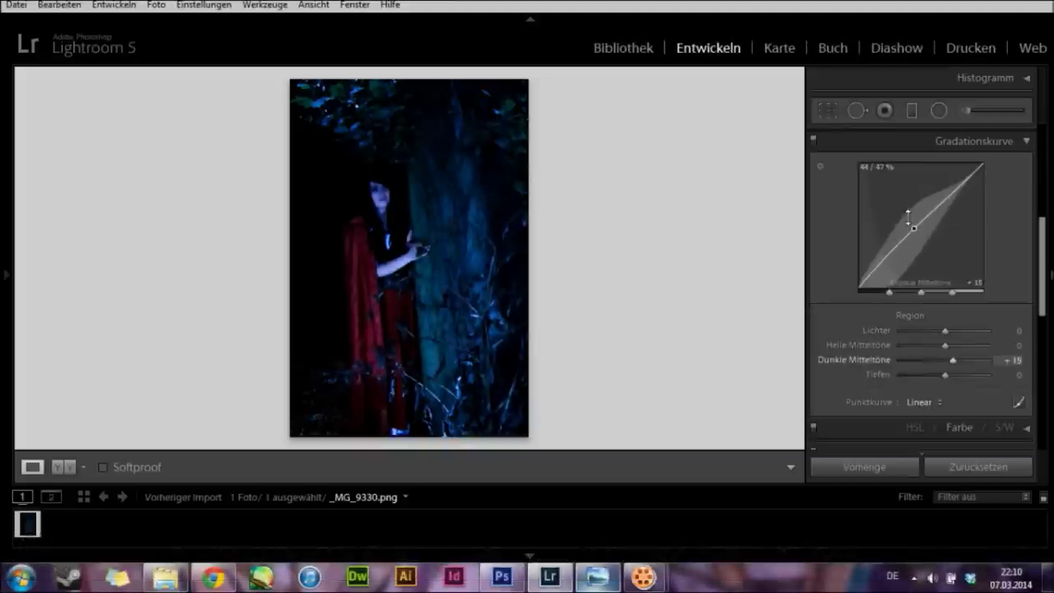
pyautogui.scroll(-4, 907, 272)
pyautogui.scroll(-5, 895, 313)
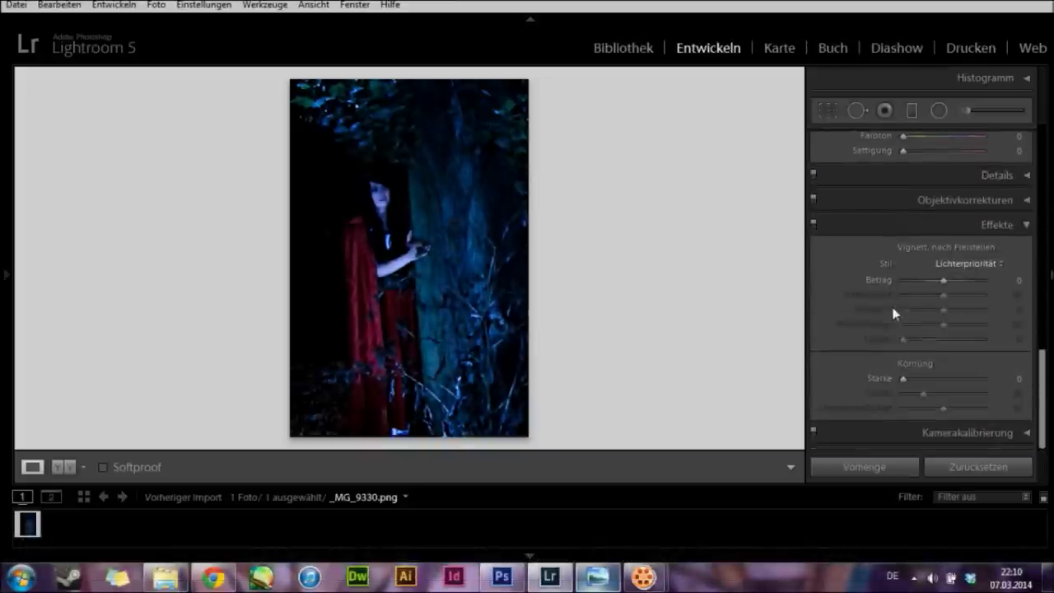
pyautogui.moveTo(944, 280); pyautogui.dragTo(920, 282)
pyautogui.scroll(5, 916, 288)
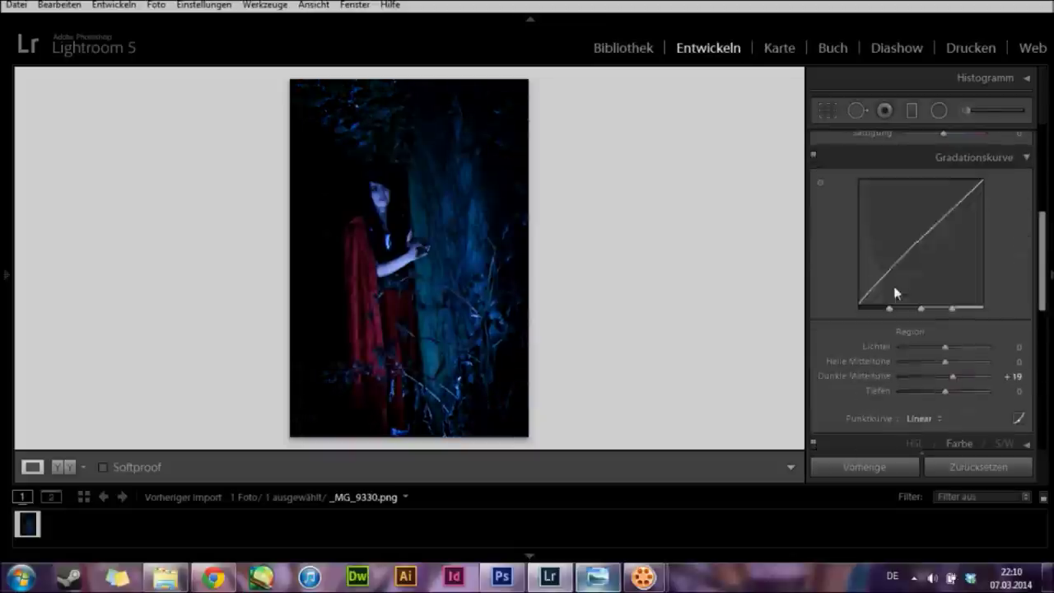
# - Zoom in to inspect detail and compare with the reference image in Photo Viewer
pyautogui.click(487, 329)
pyautogui.moveTo(275, 108)
pyautogui.mouseDown()
pyautogui.moveTo(391, 199)
pyautogui.moveTo(435, 305)
pyautogui.mouseUp()
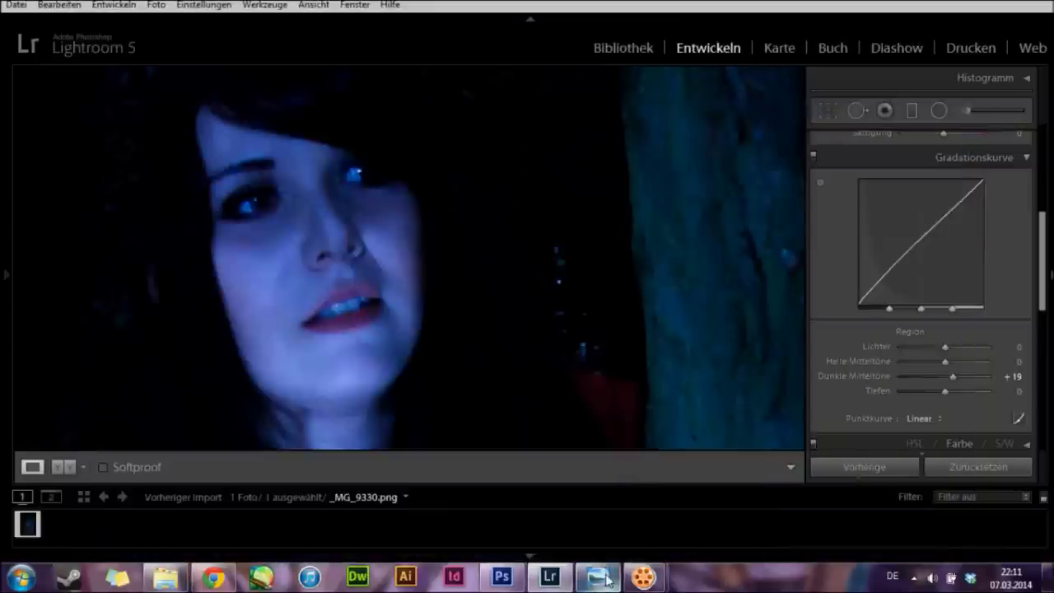
pyautogui.click(601, 577)
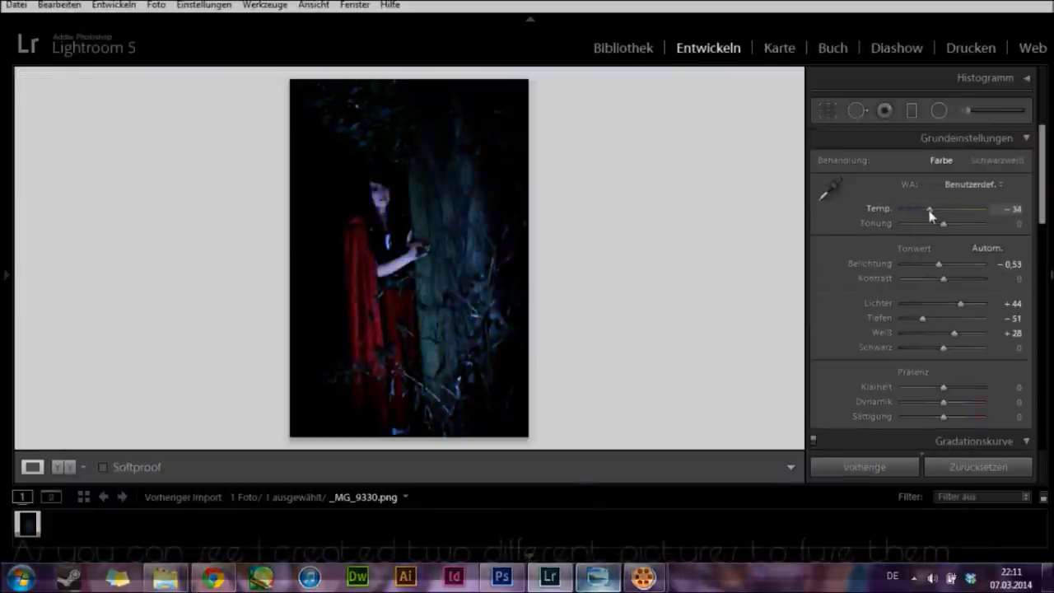
# - Export the Temp −34 version as _MG_9330.jpg and open it to check
pyautogui.click(17, 4)
pyautogui.click(130, 179)
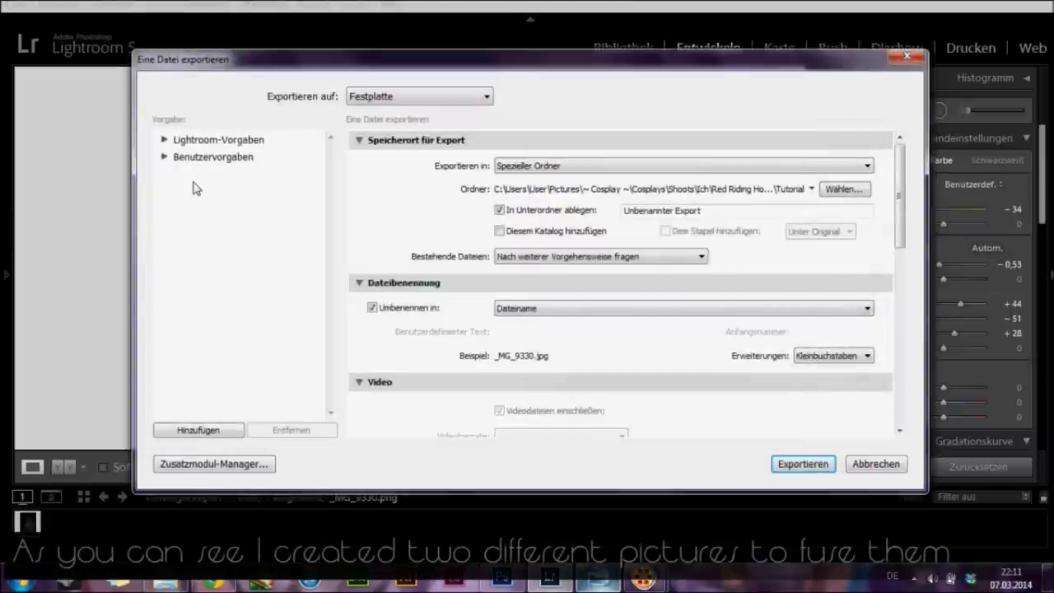
pyautogui.press('Return')
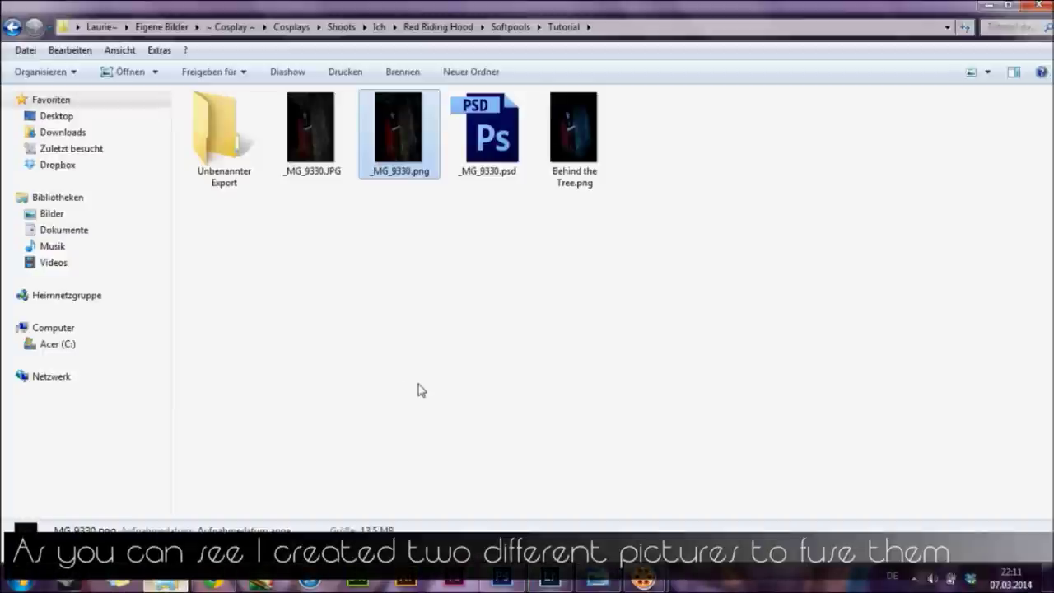
pyautogui.doubleClick(218, 132)
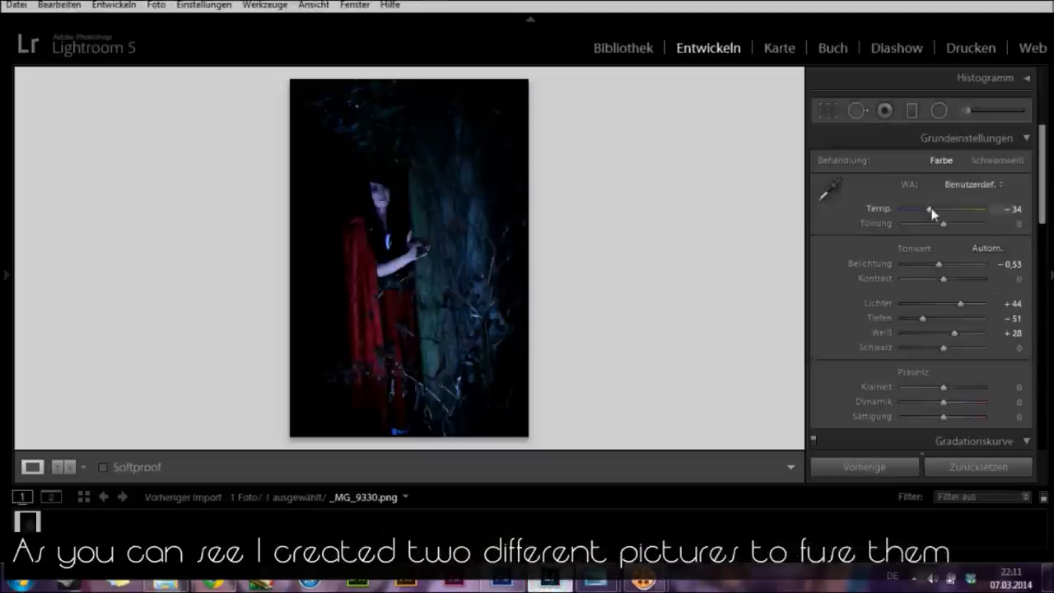
# - Export the bluer Temp −51 version under a unique name, _MG_9330-2.jpg
pyautogui.click(17, 4)
pyautogui.click(90, 177)
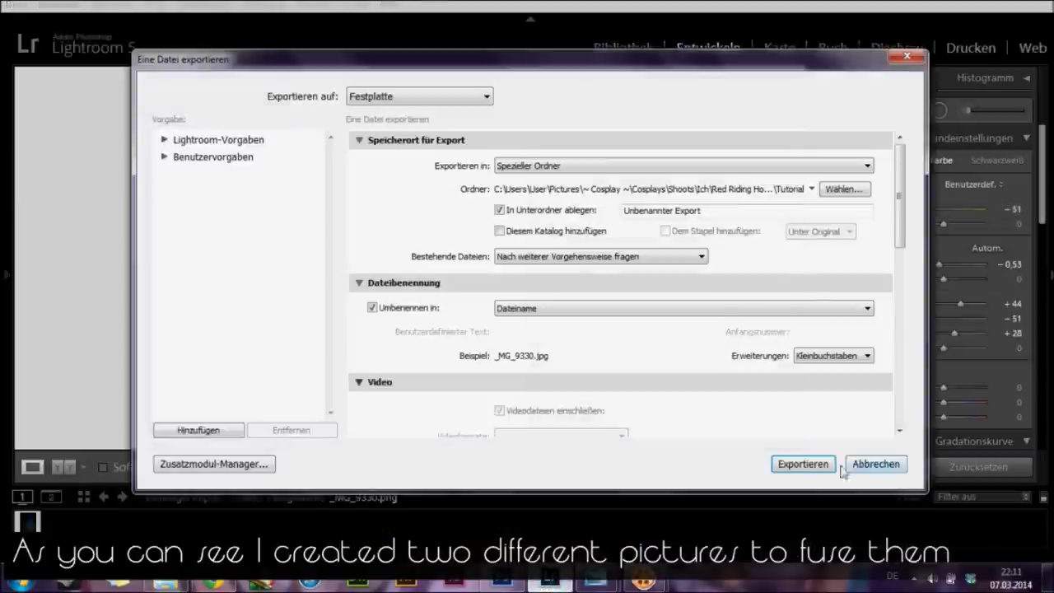
pyautogui.click(800, 464)
pyautogui.click(634, 400)
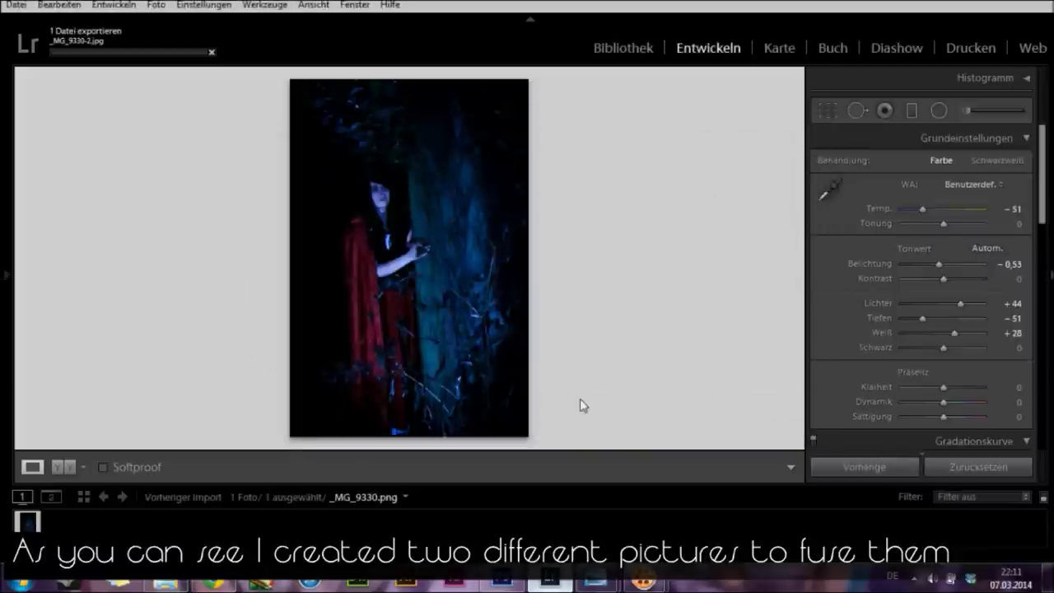
pyautogui.scroll(-2, 923, 288)
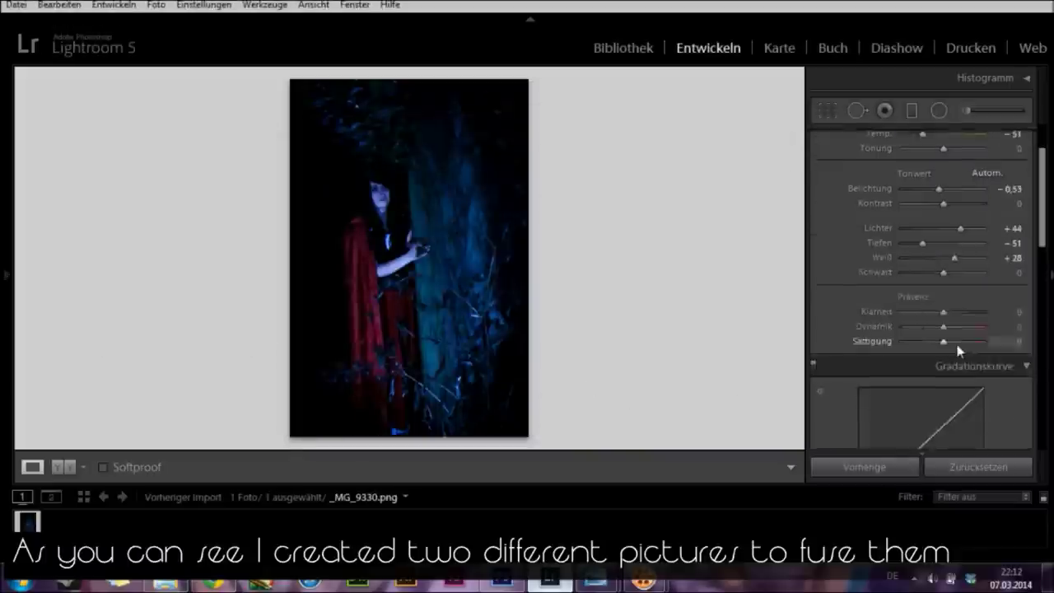
# - Pull the tone curve down in the light midtones and strengthen the vignette to −71
pyautogui.scroll(-4, 923, 248)
pyautogui.moveTo(931, 179); pyautogui.dragTo(936, 210)
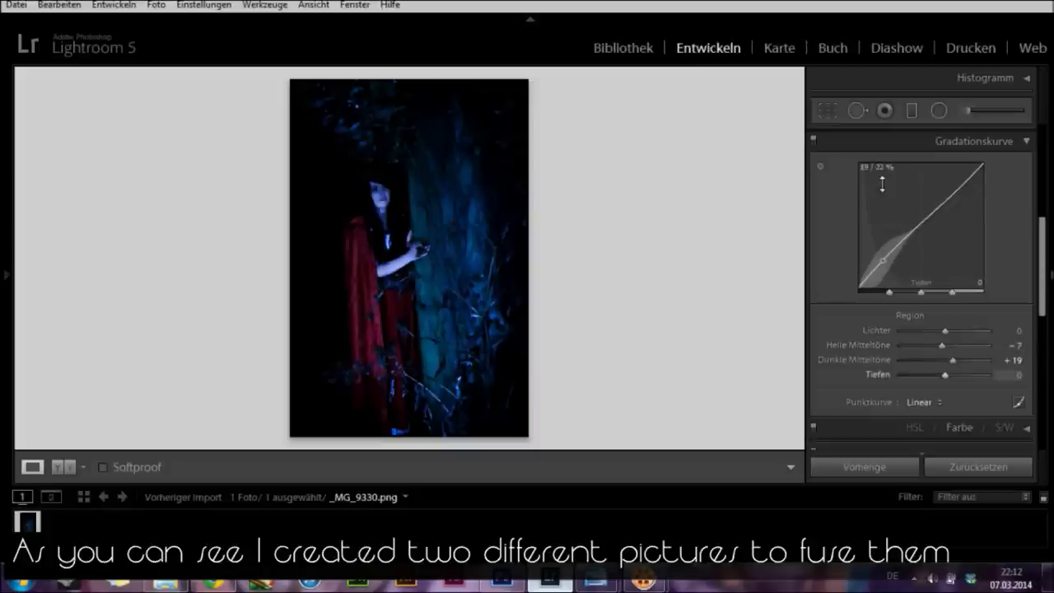
pyautogui.scroll(-5, 873, 304)
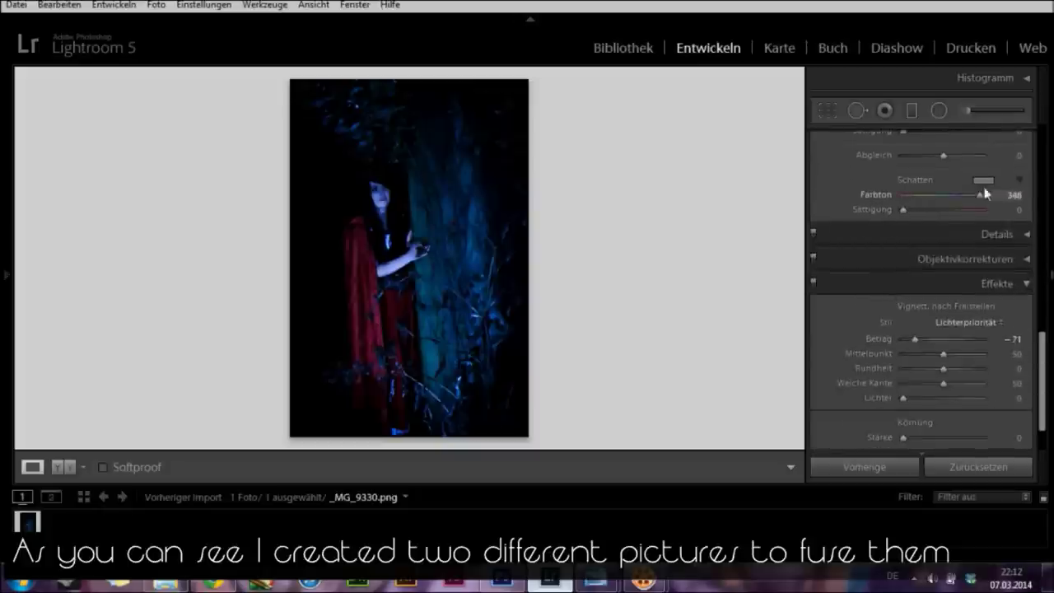
pyautogui.moveTo(929, 198); pyautogui.dragTo(899, 198)
pyautogui.scroll(-2, 919, 285)
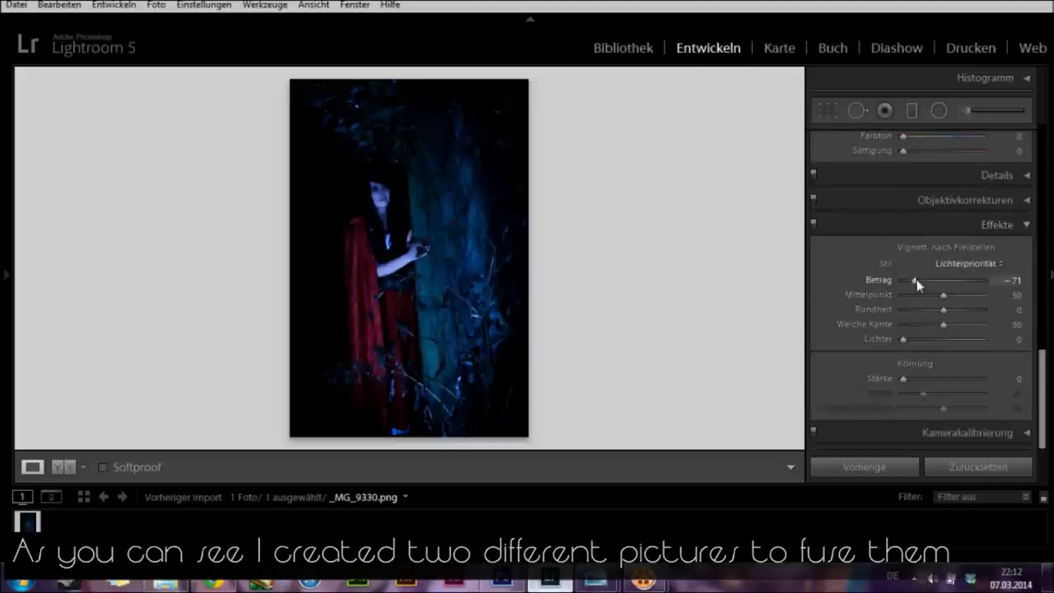
pyautogui.moveTo(896, 283); pyautogui.dragTo(910, 281)
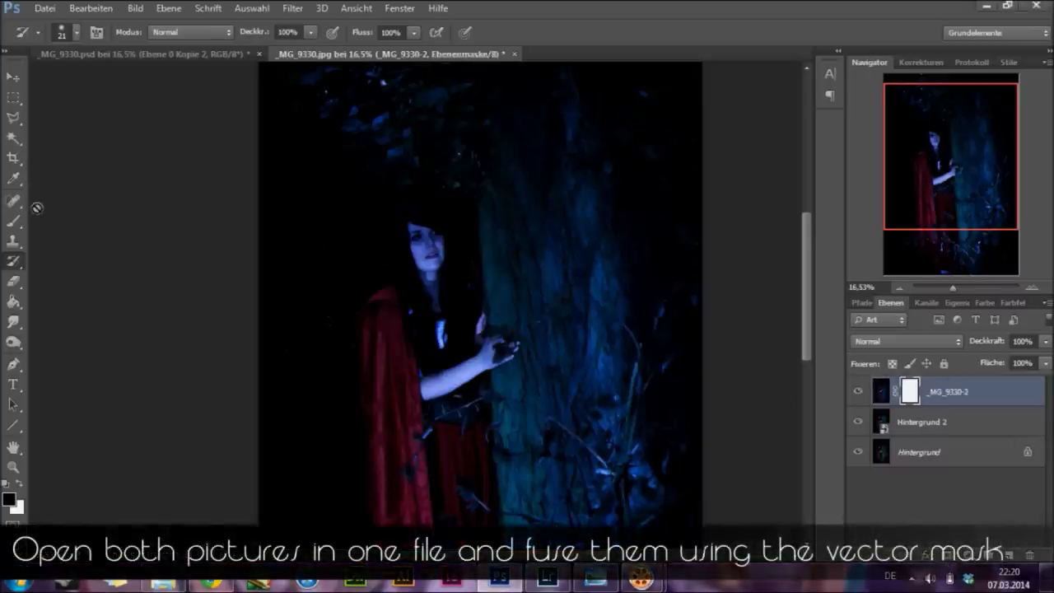
# - Paint black on the _MG_9330-2 layer mask over the woman, enlarging the brush to 164
pyautogui.click(21, 226)
pyautogui.rightClick(429, 234)
pyautogui.press('Escape')
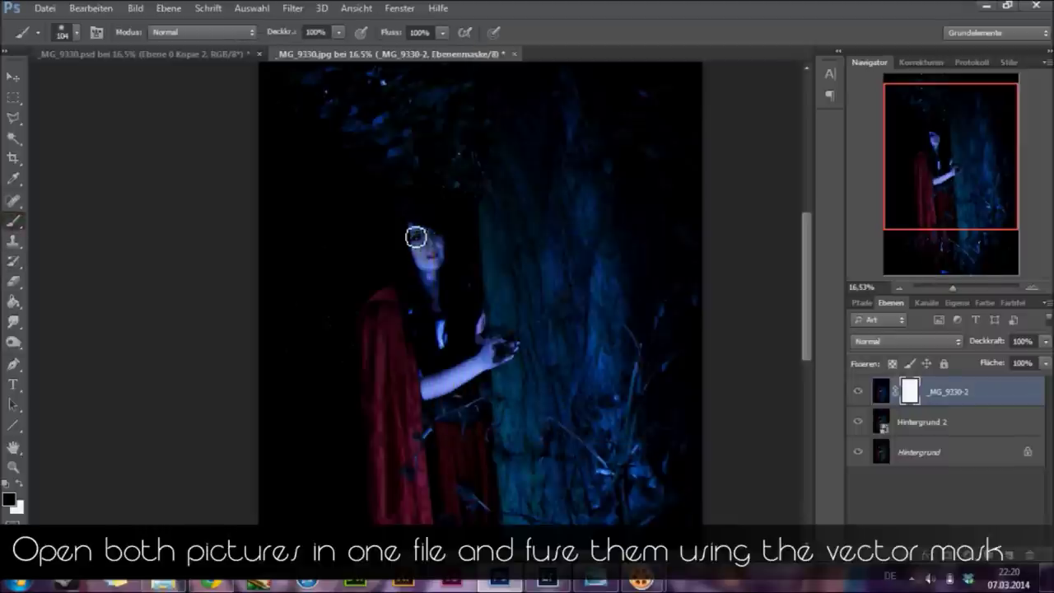
pyautogui.rightClick(486, 268)
pyautogui.click(434, 236)
pyautogui.moveTo(590, 295); pyautogui.dragTo(647, 287)
pyautogui.rightClick(527, 233)
pyautogui.click(415, 226)
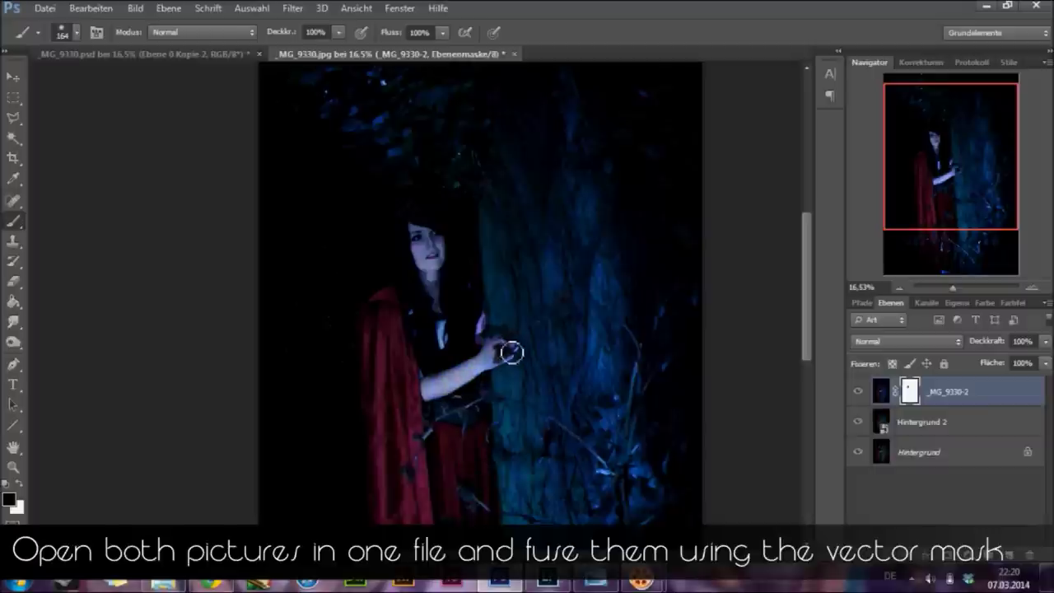
pyautogui.scroll(-3, 473, 371)
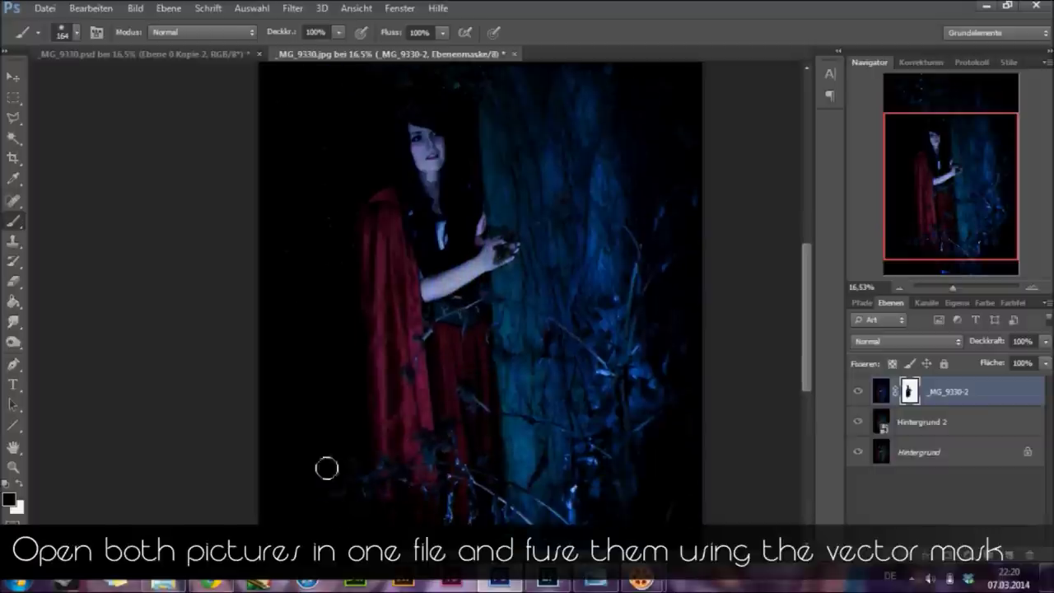
# - Duplicate the _MG_9330-2 layer as _MG_9330-2 Kopie
pyautogui.rightClick(939, 391)
pyautogui.click(601, 103)
pyautogui.click(668, 170)
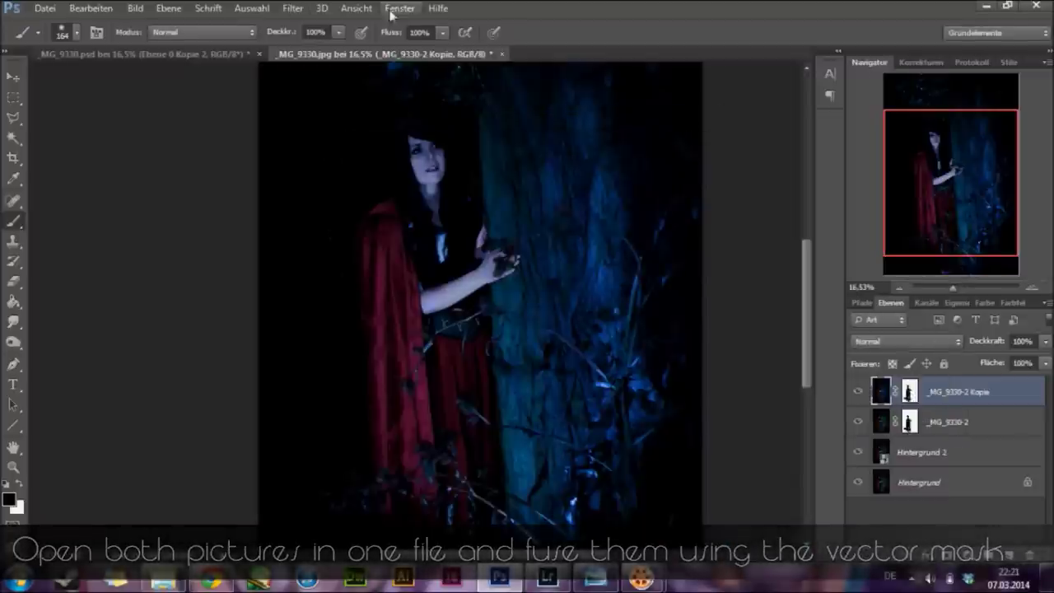
# - Apply a 0,5 pixel Gaussian blur to the copied layer's mask
pyautogui.click(292, 7)
pyautogui.click(202, 347)
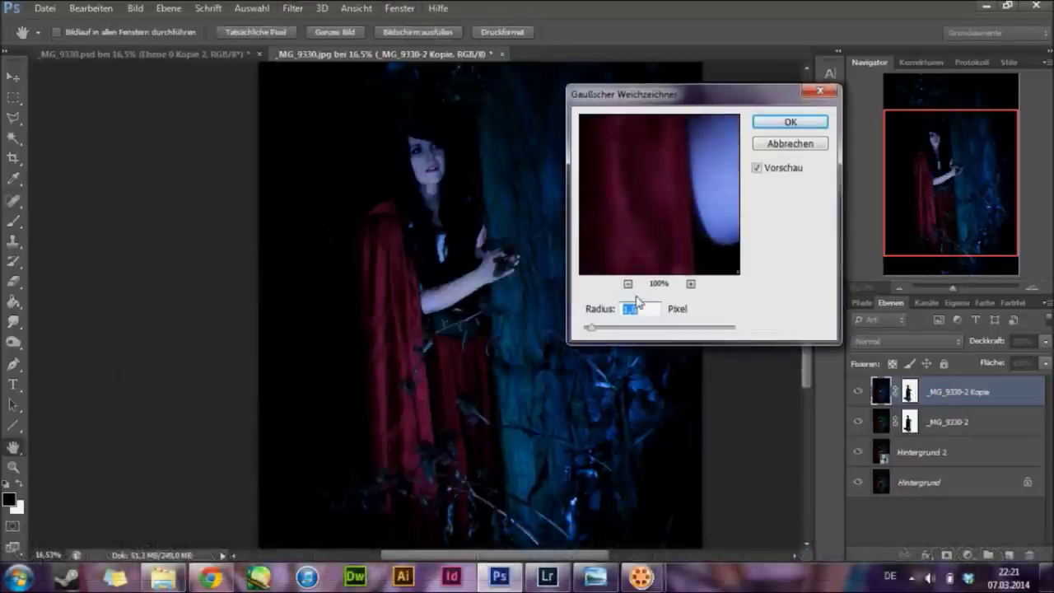
pyautogui.moveTo(596, 332)
pyautogui.mouseDown()
pyautogui.moveTo(662, 332)
pyautogui.moveTo(589, 331)
pyautogui.mouseUp()
pyautogui.click(790, 121)
# - Erase the black silhouette from the _MG_9330-2 Kopie mask, checking it in mask view
pyautogui.click(910, 392)
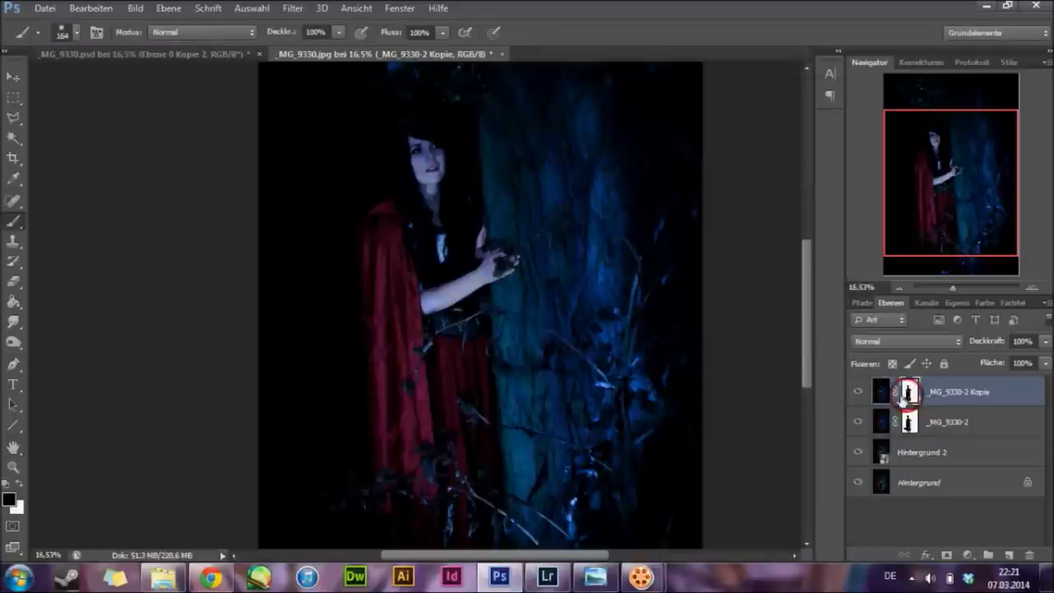
pyautogui.press('e')
pyautogui.rightClick(544, 252)
pyautogui.press('Escape')
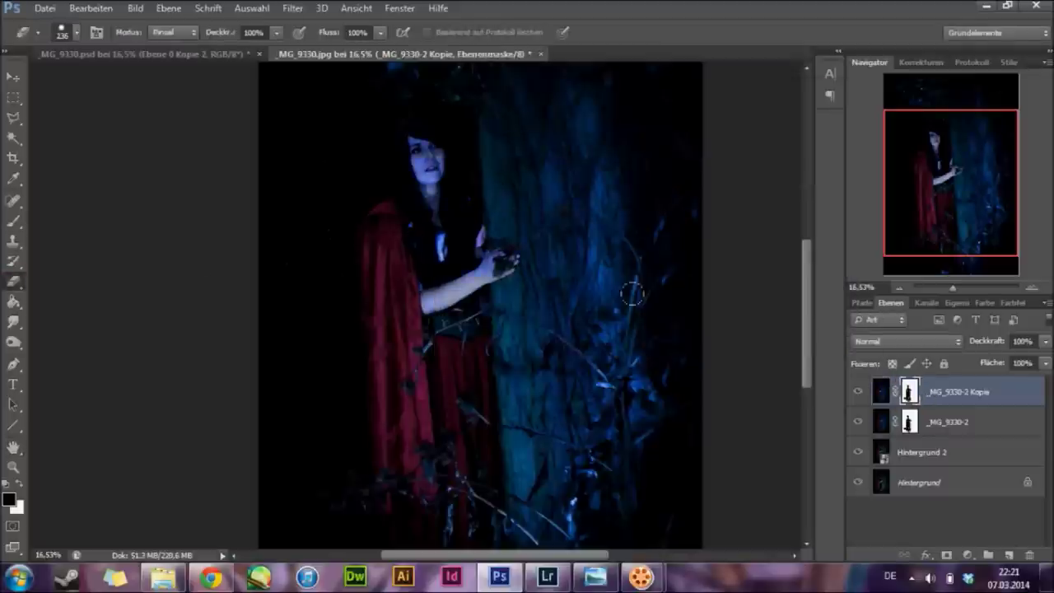
pyautogui.keyDown('alt'); pyautogui.click(909, 392); pyautogui.keyUp('alt')
pyautogui.moveTo(479, 141)
pyautogui.mouseDown()
pyautogui.moveTo(471, 322)
pyautogui.moveTo(341, 475)
pyautogui.moveTo(461, 515)
pyautogui.mouseUp()
pyautogui.scroll(-1, 530, 397)
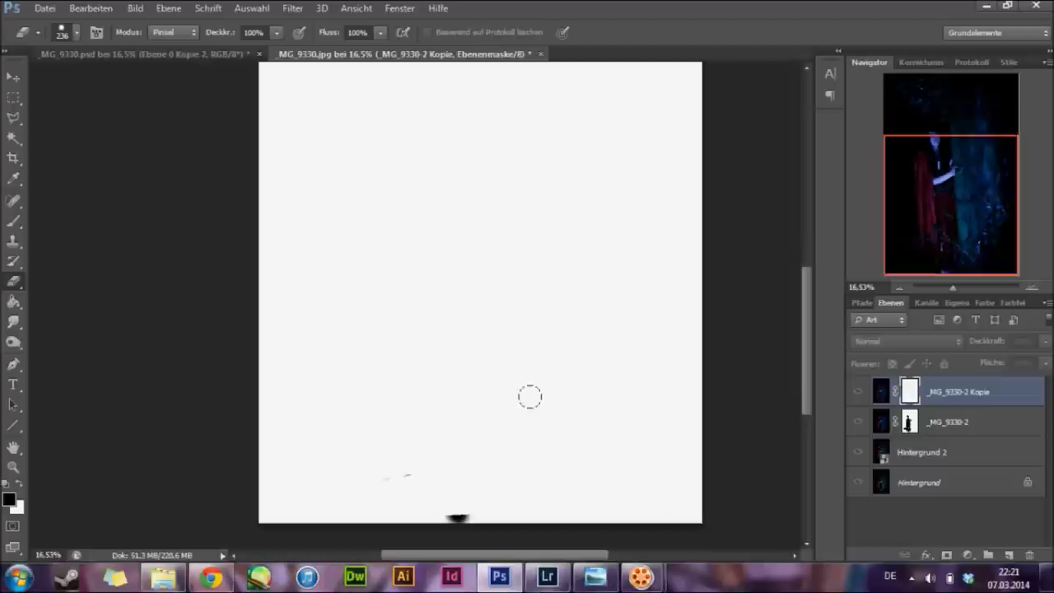
pyautogui.scroll(-1, 530, 397)
pyautogui.click(877, 399)
pyautogui.scroll(3, 283, 321)
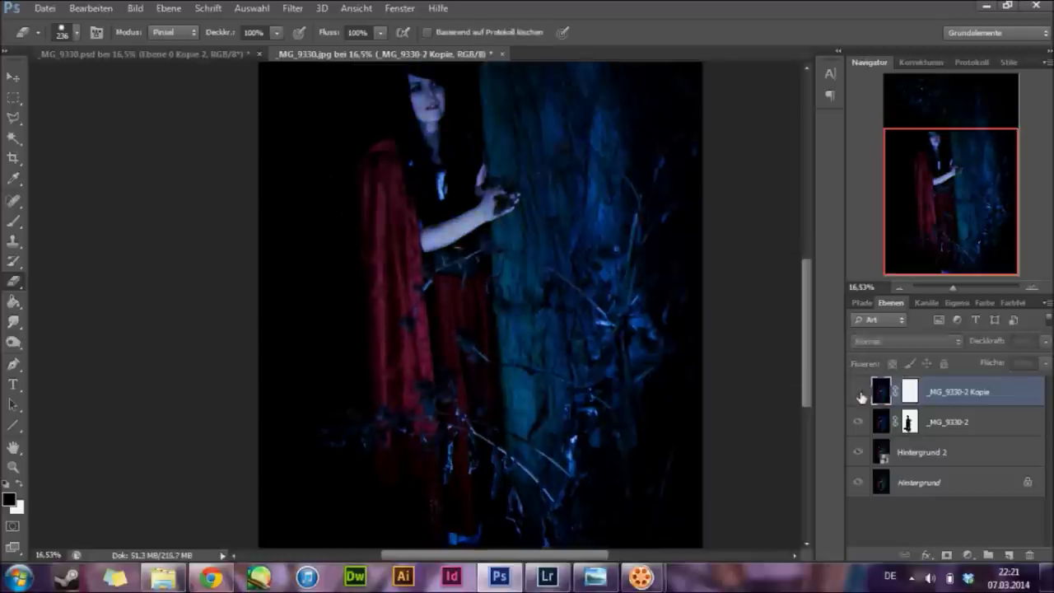
pyautogui.click(909, 392)
pyautogui.press('b')
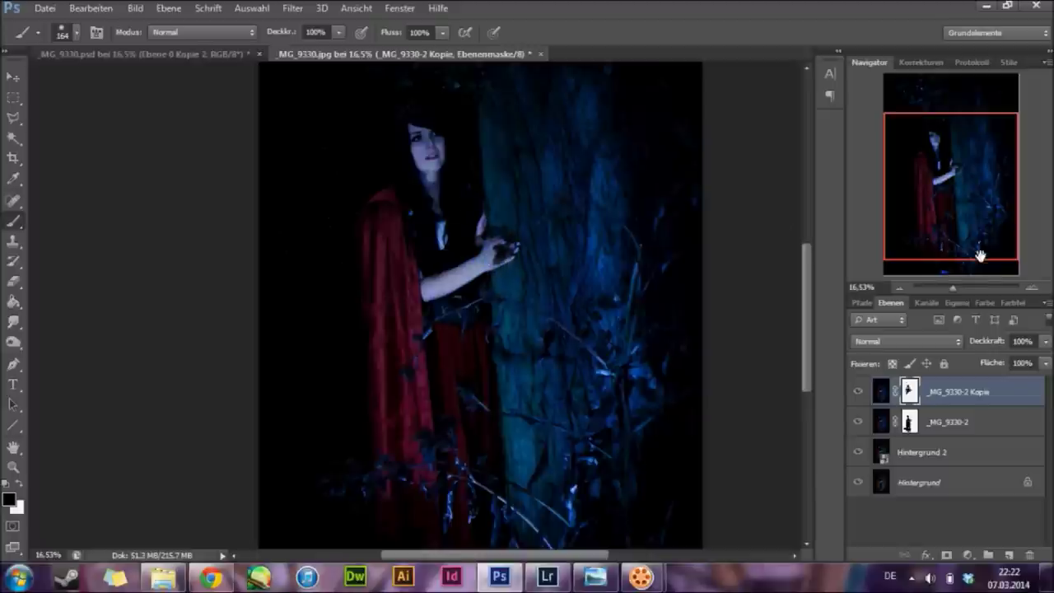
# - Zoom in on the woman and shrub, then switch to white paint with a 41 px brush
pyautogui.rightClick(441, 200)
pyautogui.moveTo(954, 290); pyautogui.dragTo(956, 289)
pyautogui.press('Return')
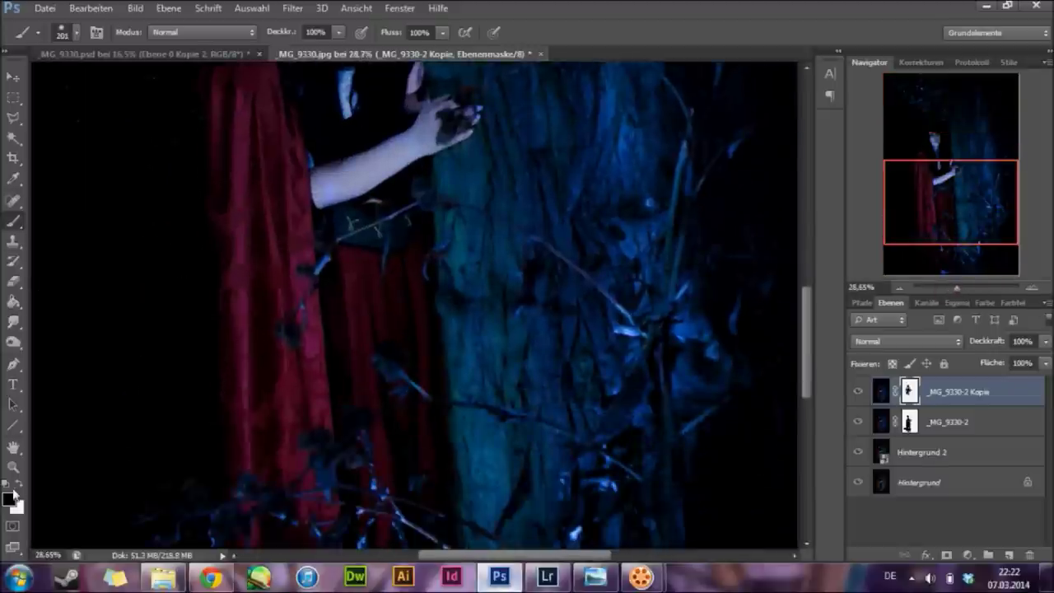
pyautogui.press('x')
pyautogui.rightClick(591, 334)
pyautogui.write('41')
pyautogui.press('Return')
pyautogui.scroll(2, 694, 261)
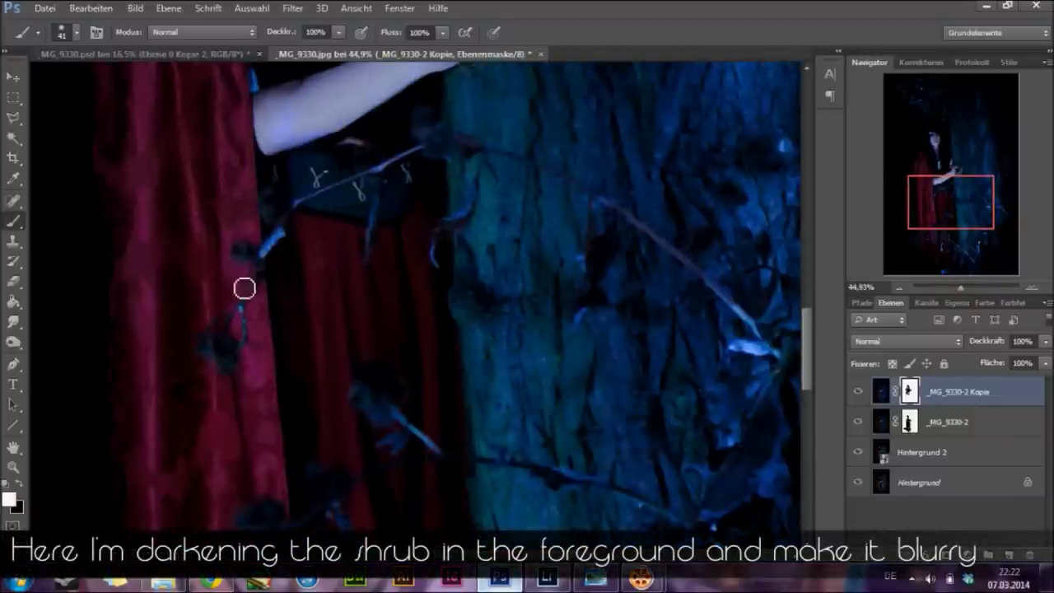
# - Paint over the foreground shrub with a 77 px brush, hiding the top layer to compare
pyautogui.scroll(-3, 325, 289)
pyautogui.scroll(-2, 325, 289)
pyautogui.rightClick(14, 221)
pyautogui.click(74, 218)
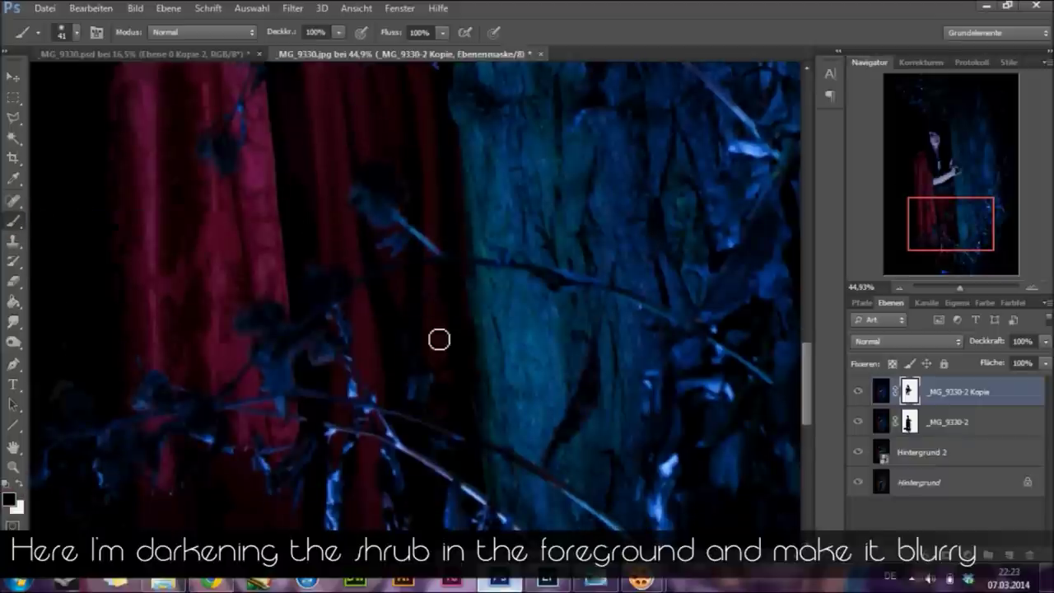
pyautogui.rightClick(495, 304)
pyautogui.write('77')
pyautogui.press('Return')
pyautogui.moveTo(956, 285); pyautogui.dragTo(954, 287)
pyautogui.click(858, 391)
pyautogui.click(909, 392)
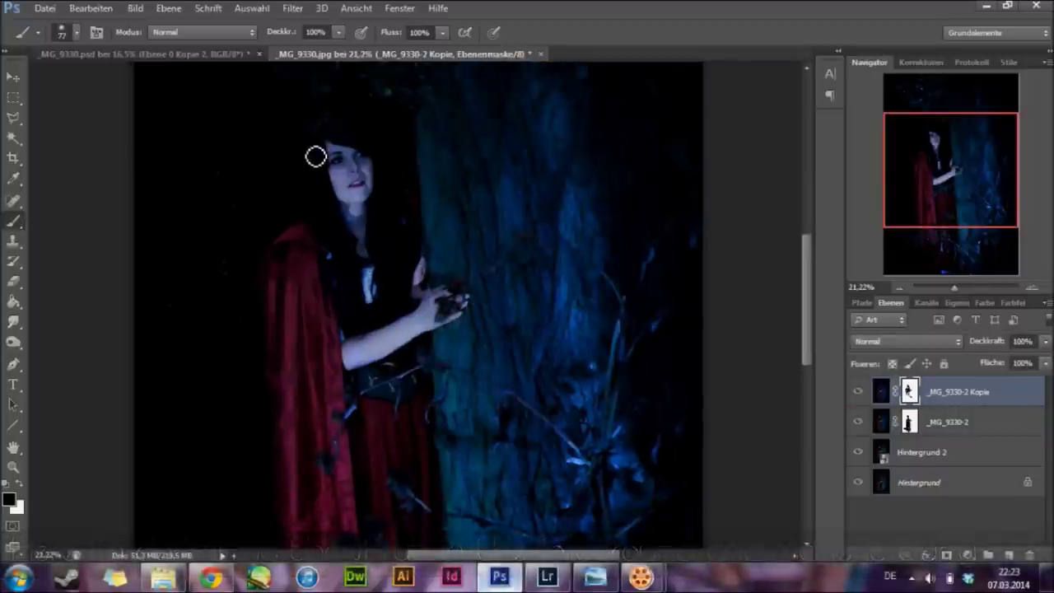
pyautogui.scroll(-2, 416, 247)
pyautogui.scroll(-1, 395, 346)
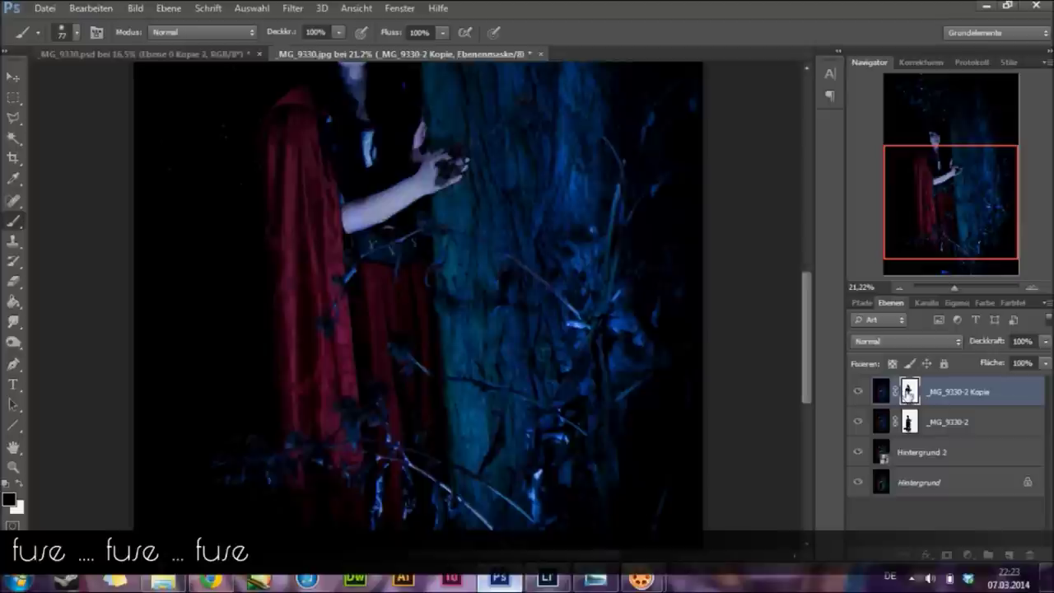
# - In mask view, paint black over the white streaks with a 97 px brush, then switch to 147 px
pyautogui.keyDown('alt'); pyautogui.click(910, 392); pyautogui.keyUp('alt')
pyautogui.rightClick(449, 202)
pyautogui.press('Return')
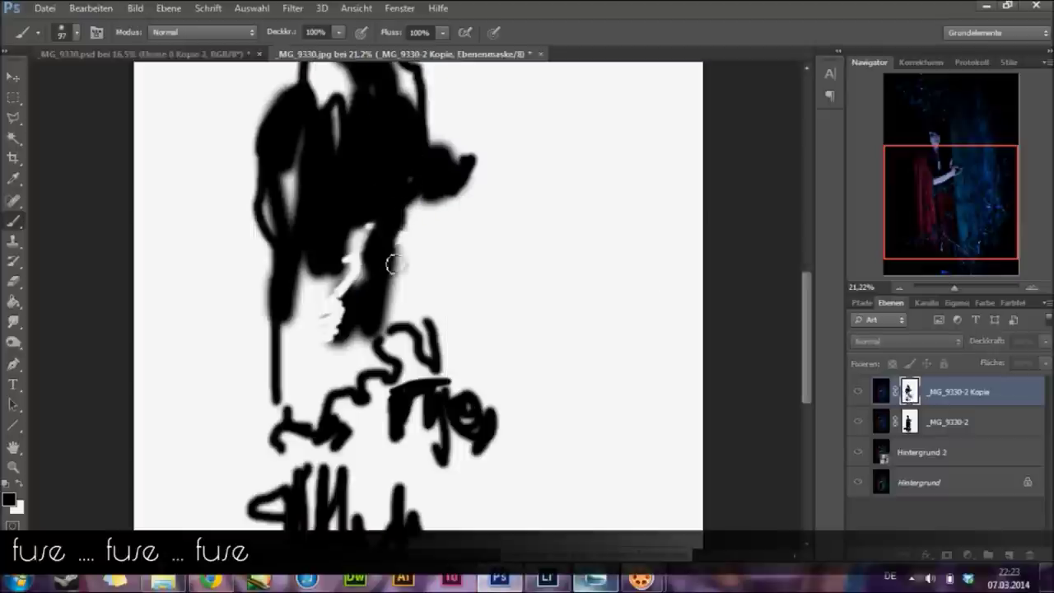
pyautogui.moveTo(405, 183); pyautogui.dragTo(357, 236)
pyautogui.rightClick(362, 224)
pyautogui.write('147')
pyautogui.press('Return')
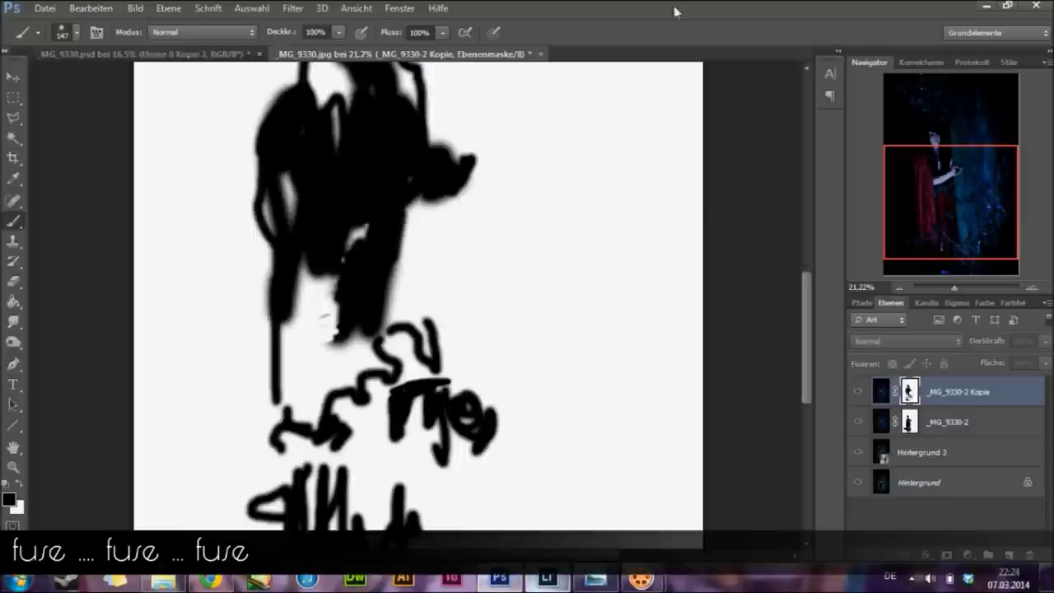
# - Fill the woman's silhouette solid black, then toggle the top layer to compare the blend
pyautogui.keyDown('alt'); pyautogui.click(910, 393); pyautogui.keyUp('alt')
pyautogui.keyDown('alt'); pyautogui.click(909, 392); pyautogui.keyUp('alt')
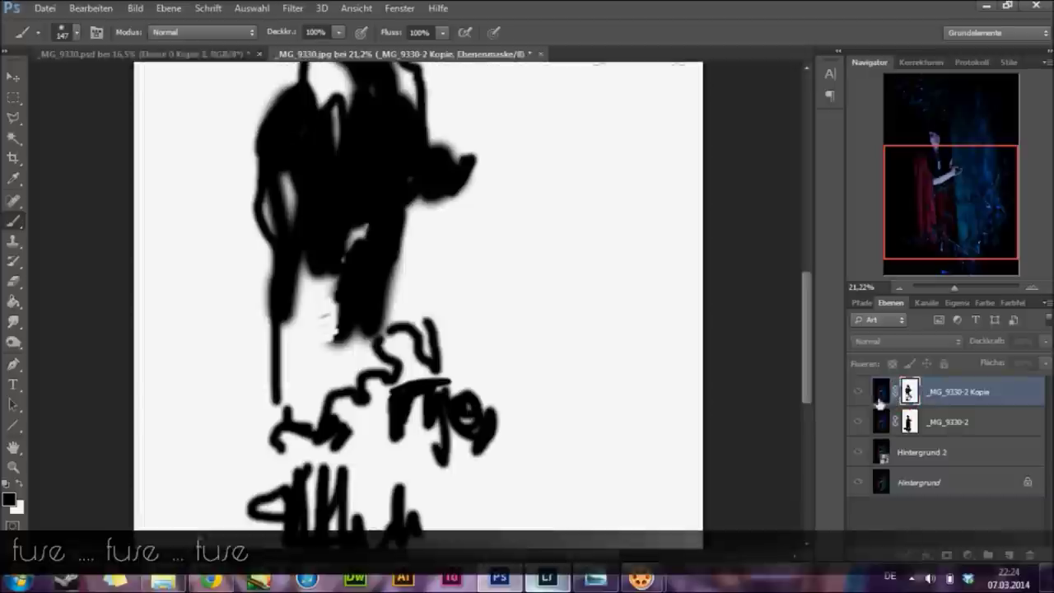
pyautogui.moveTo(363, 370)
pyautogui.mouseDown()
pyautogui.moveTo(316, 424)
pyautogui.moveTo(284, 387)
pyautogui.moveTo(275, 212)
pyautogui.moveTo(364, 230)
pyautogui.moveTo(329, 365)
pyautogui.moveTo(297, 405)
pyautogui.mouseUp()
pyautogui.scroll(2, 345, 228)
pyautogui.moveTo(346, 229)
pyautogui.mouseDown()
pyautogui.moveTo(349, 170)
pyautogui.moveTo(335, 160)
pyautogui.moveTo(411, 198)
pyautogui.mouseUp()
pyautogui.scroll(2, 334, 160)
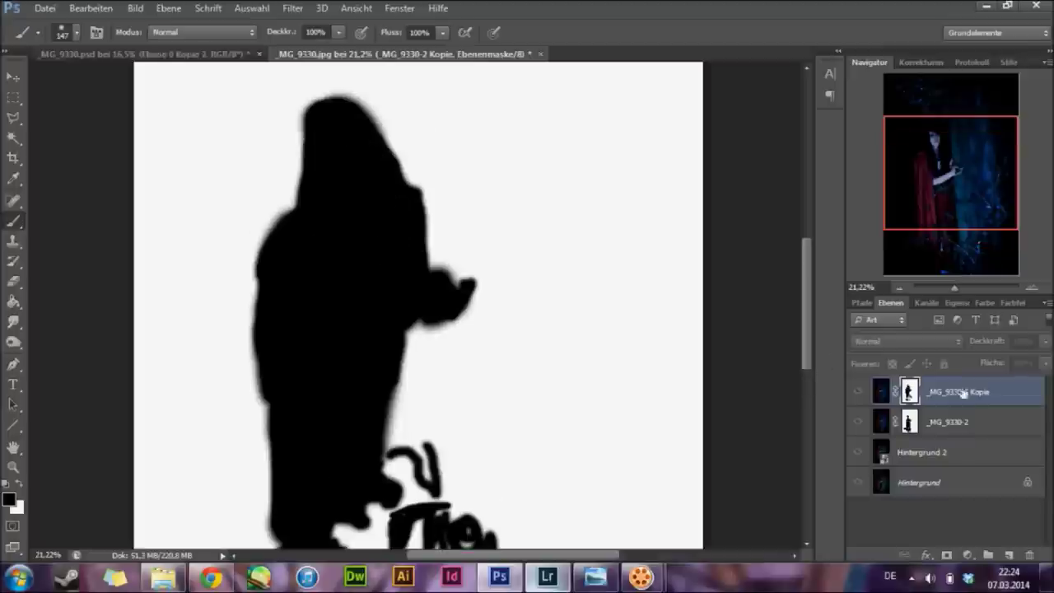
pyautogui.click(858, 392)
pyautogui.scroll(-4, 418, 305)
pyautogui.click(859, 392)
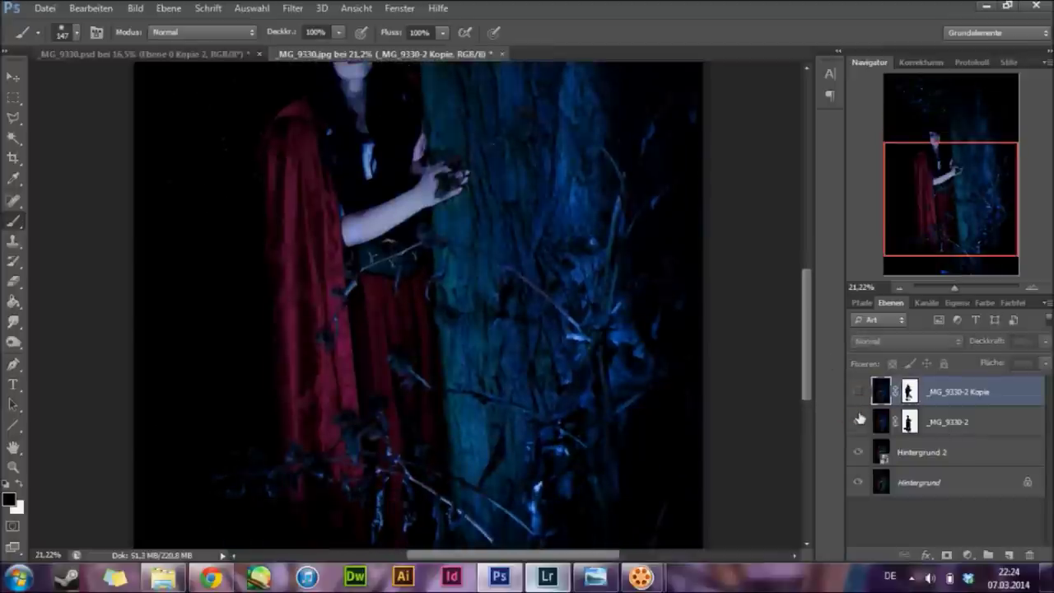
pyautogui.click(858, 392)
pyautogui.scroll(1, 662, 458)
pyautogui.scroll(2, 661, 459)
pyautogui.click(135, 9)
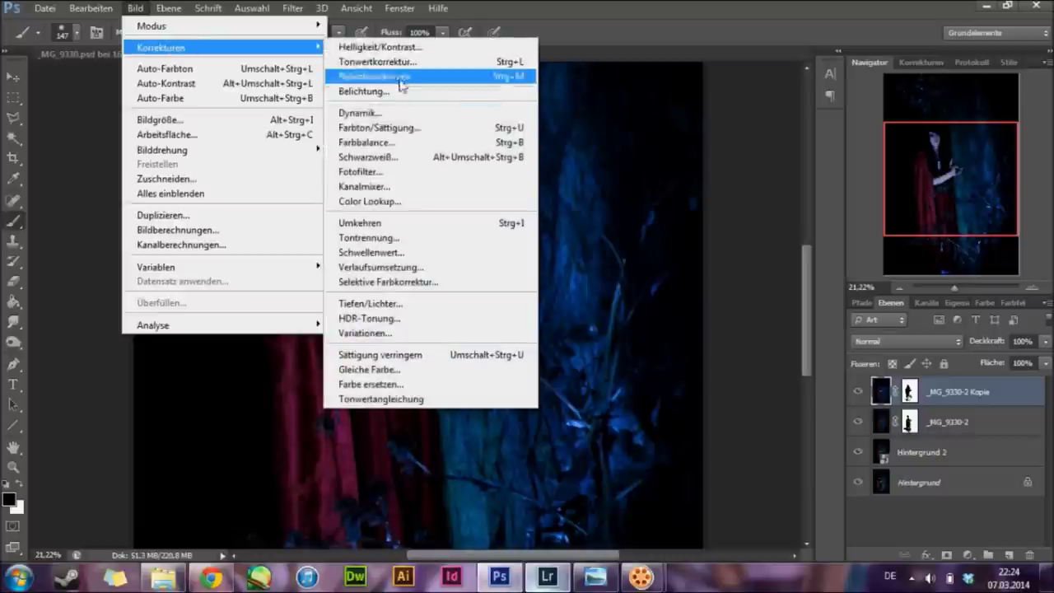
pyautogui.click(371, 76)
pyautogui.moveTo(843, 228)
pyautogui.mouseDown()
pyautogui.moveTo(822, 233)
pyautogui.moveTo(836, 230)
pyautogui.mouseUp()
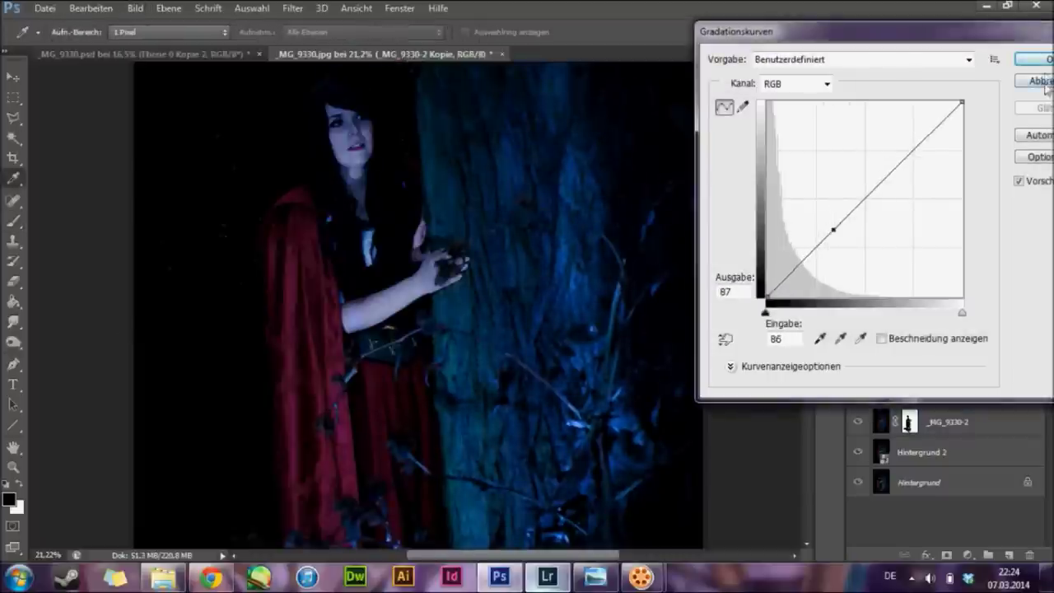
pyautogui.press('Return')
pyautogui.click(135, 8)
pyautogui.click(71, 108)
pyautogui.click(91, 9)
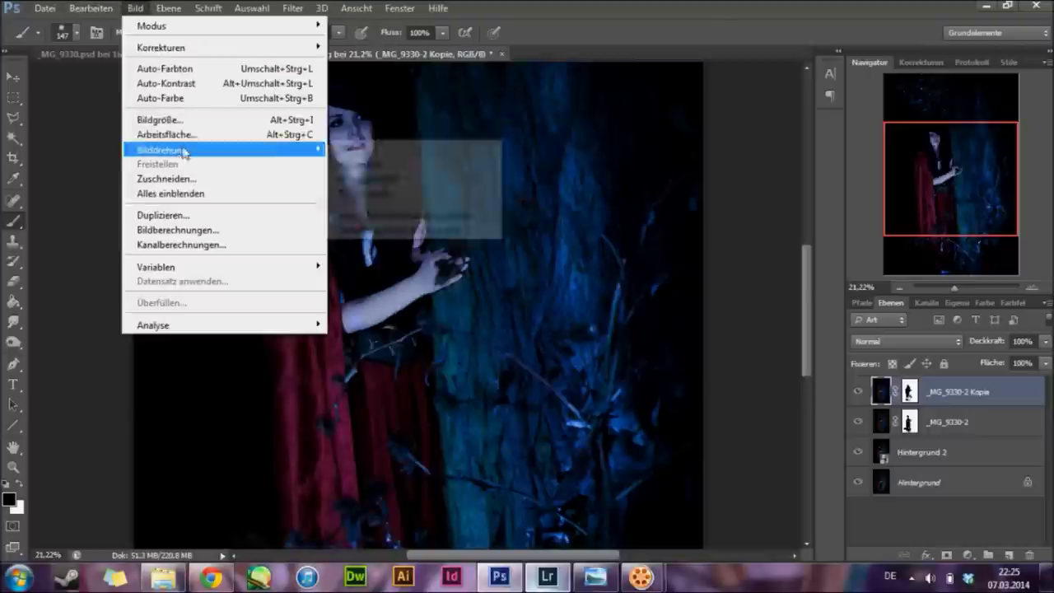
pyautogui.click(371, 127)
pyautogui.moveTo(744, 251); pyautogui.dragTo(739, 253)
pyautogui.press('Return')
pyautogui.press('b')
pyautogui.click(90, 9)
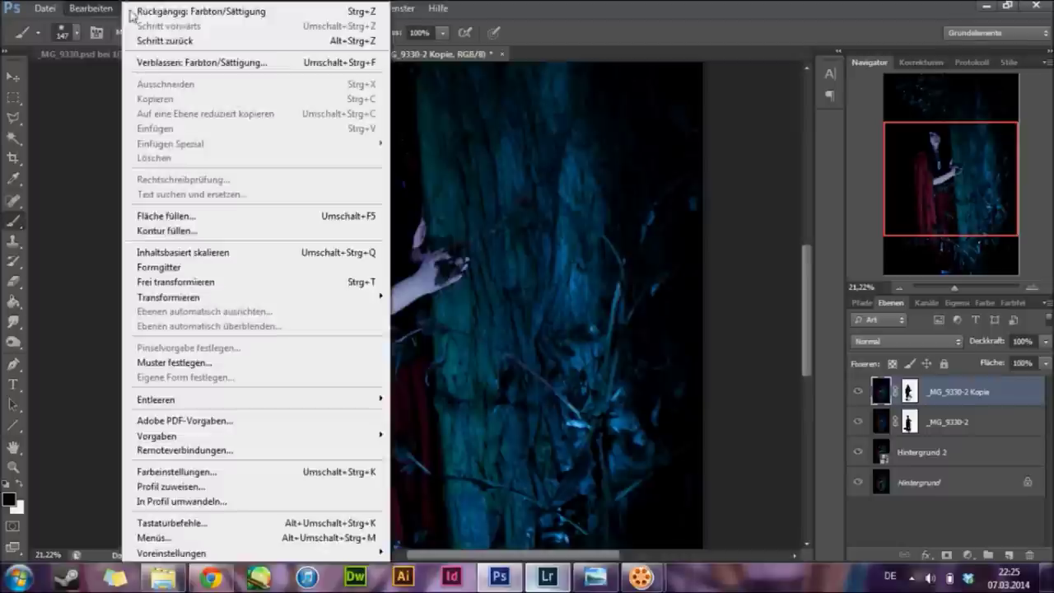
pyautogui.click(1046, 341)
pyautogui.click(922, 422)
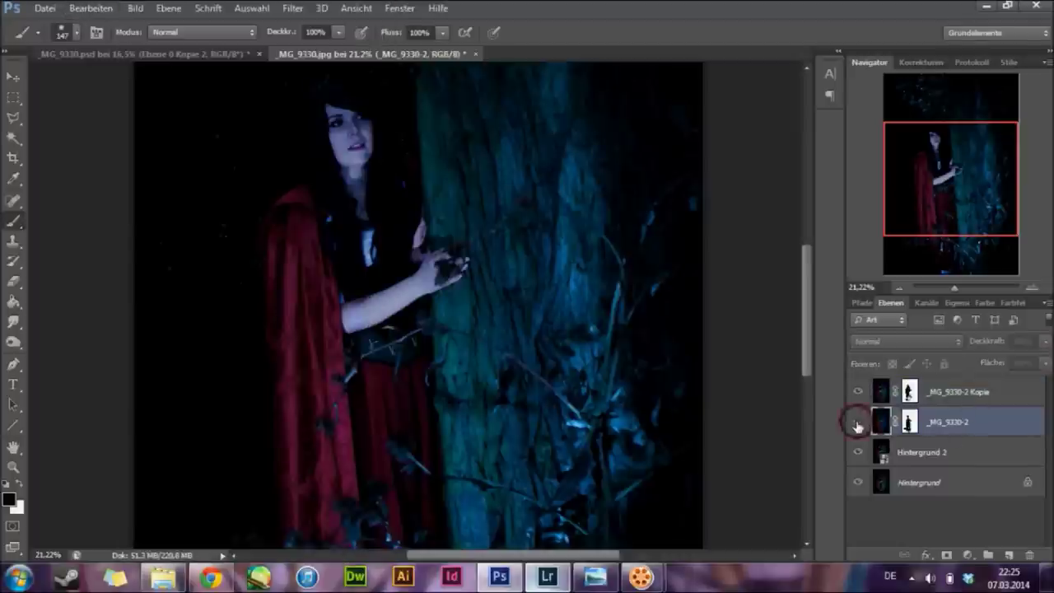
# - Set the _MG_9330-2 layer to 72% opacity and display its mask
pyautogui.click(1045, 345)
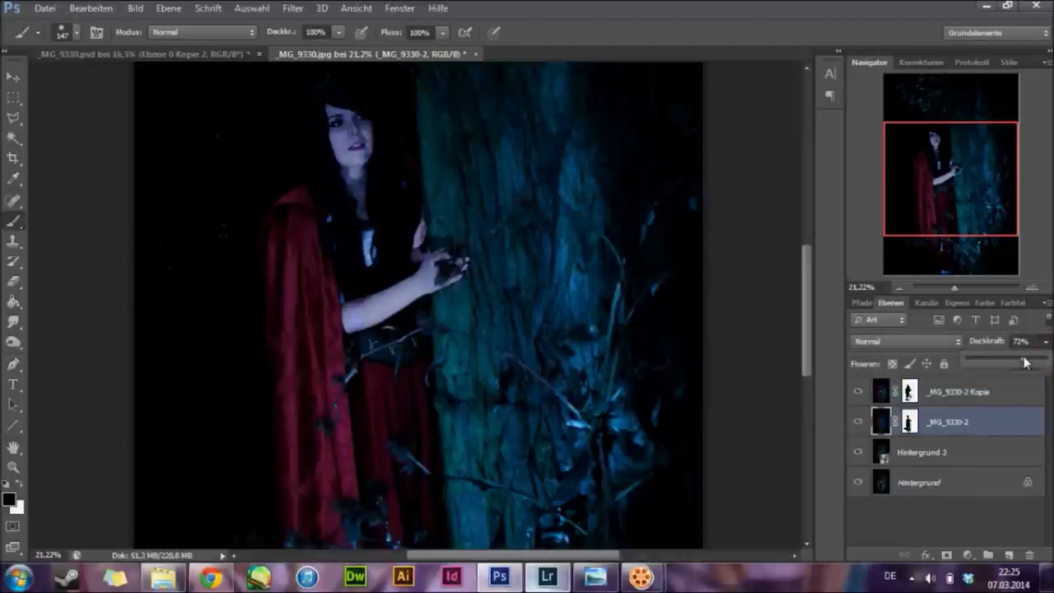
pyautogui.click(860, 392)
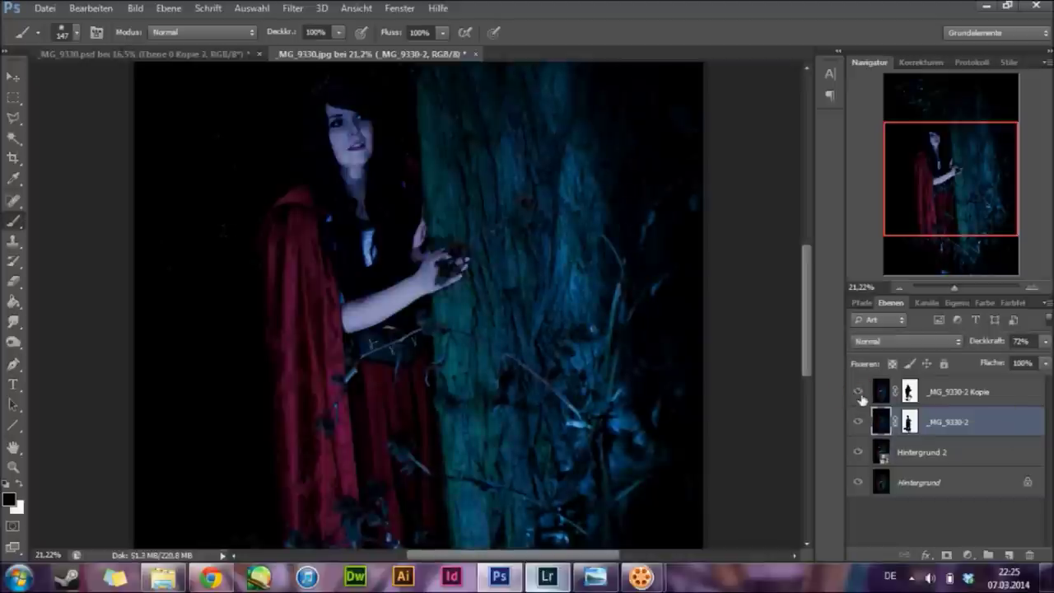
pyautogui.click(909, 421)
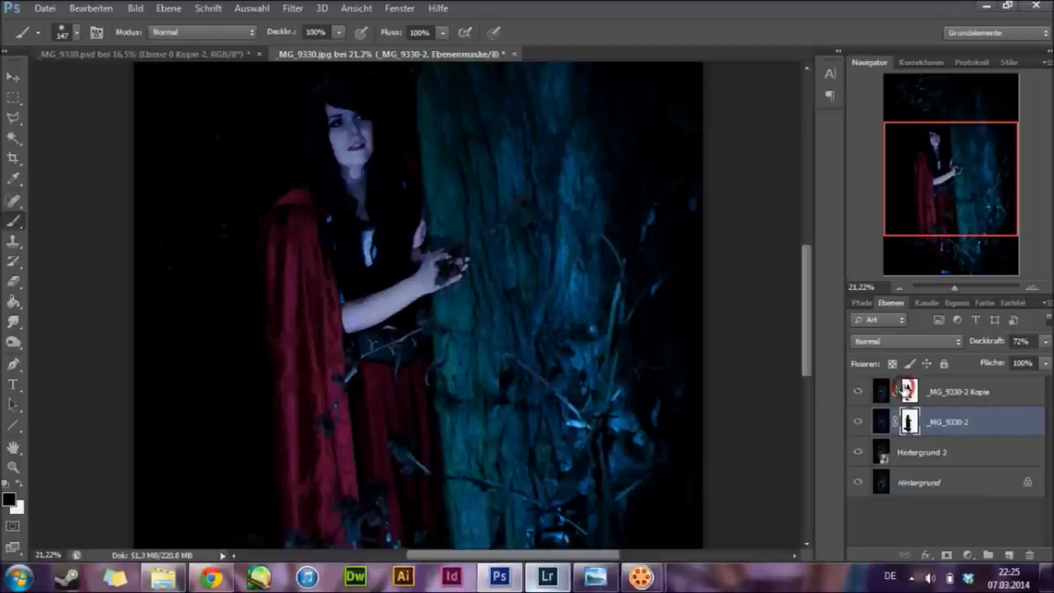
pyautogui.click(907, 390)
pyautogui.click(909, 422)
pyautogui.keyDown('alt'); pyautogui.click(910, 422); pyautogui.keyUp('alt')
# - Fill gaps in the _MG_9330-2 mask silhouette with black using a 170 px brush
pyautogui.rightClick(387, 181)
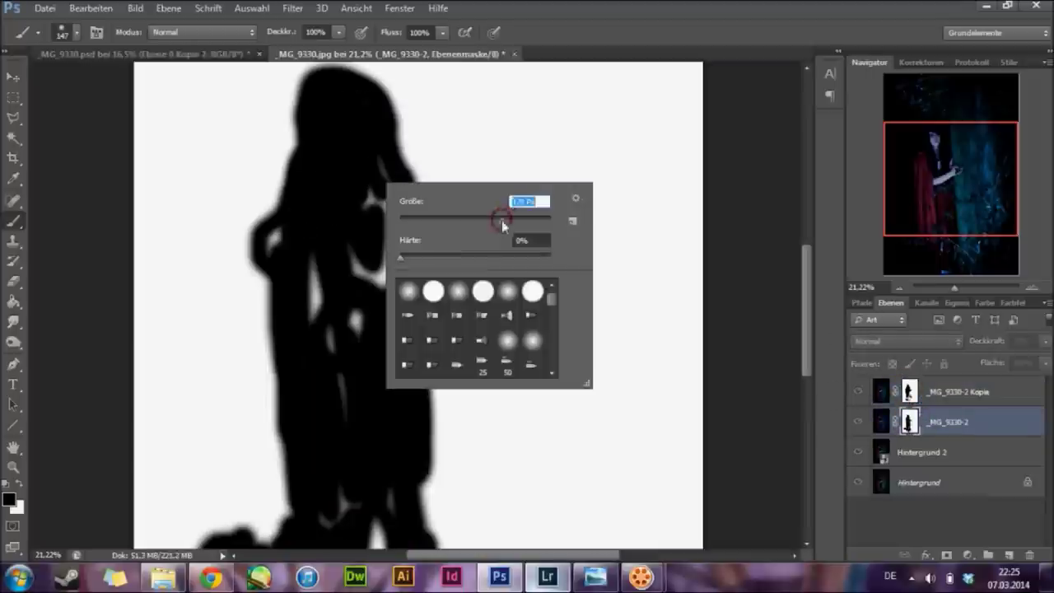
pyautogui.moveTo(501, 220); pyautogui.dragTo(527, 220)
pyautogui.moveTo(348, 226)
pyautogui.mouseDown()
pyautogui.moveTo(365, 98)
pyautogui.moveTo(278, 236)
pyautogui.moveTo(378, 215)
pyautogui.moveTo(404, 229)
pyautogui.mouseUp()
pyautogui.scroll(-3, 315, 368)
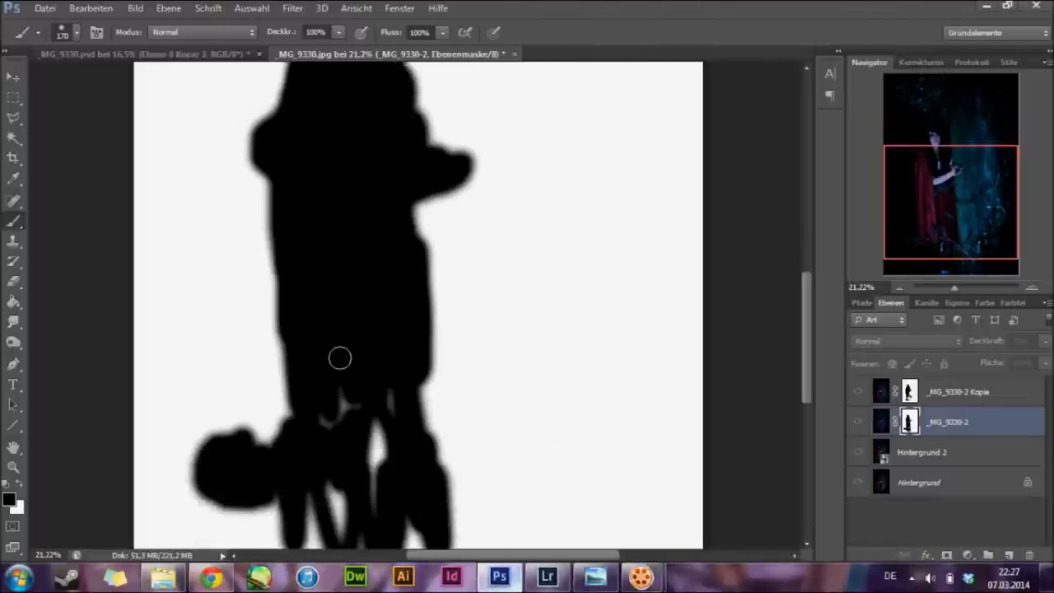
pyautogui.scroll(-2, 339, 358)
pyautogui.moveTo(354, 276)
pyautogui.mouseDown()
pyautogui.moveTo(377, 348)
pyautogui.moveTo(320, 442)
pyautogui.mouseUp()
pyautogui.keyDown('alt'); pyautogui.click(909, 422); pyautogui.keyUp('alt')
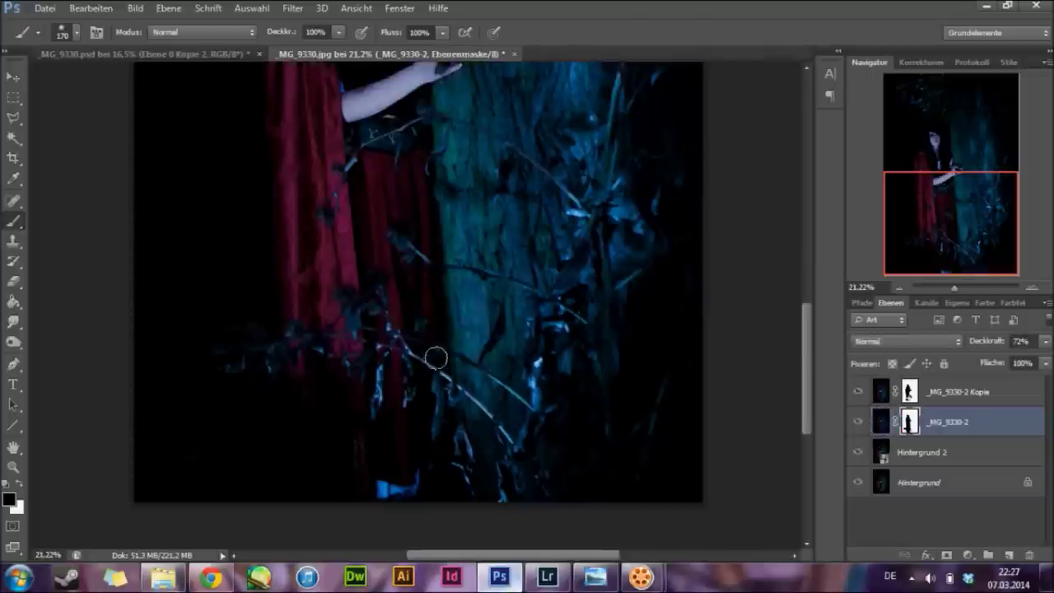
# - Hide and reshow the _MG_9330-2 Kopie layer to compare the blend, then reselect it
pyautogui.scroll(4, 336, 401)
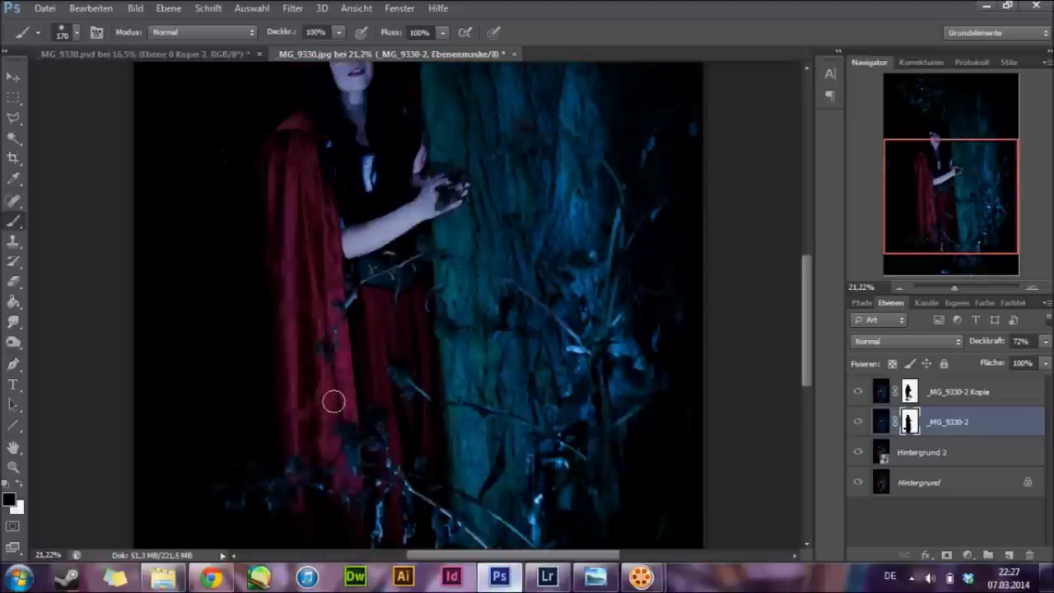
pyautogui.scroll(2, 319, 322)
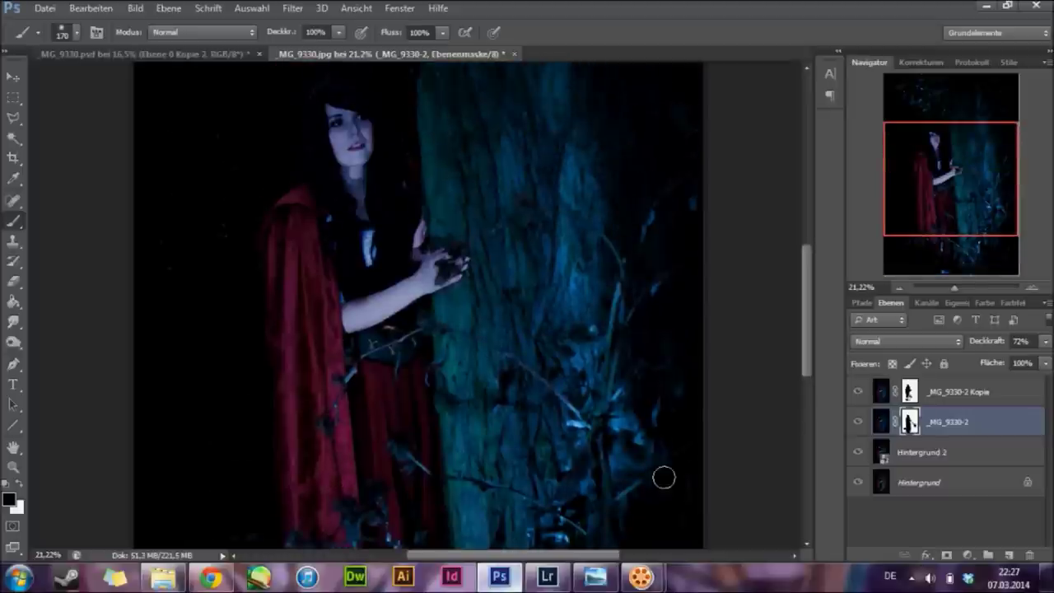
pyautogui.click(857, 396)
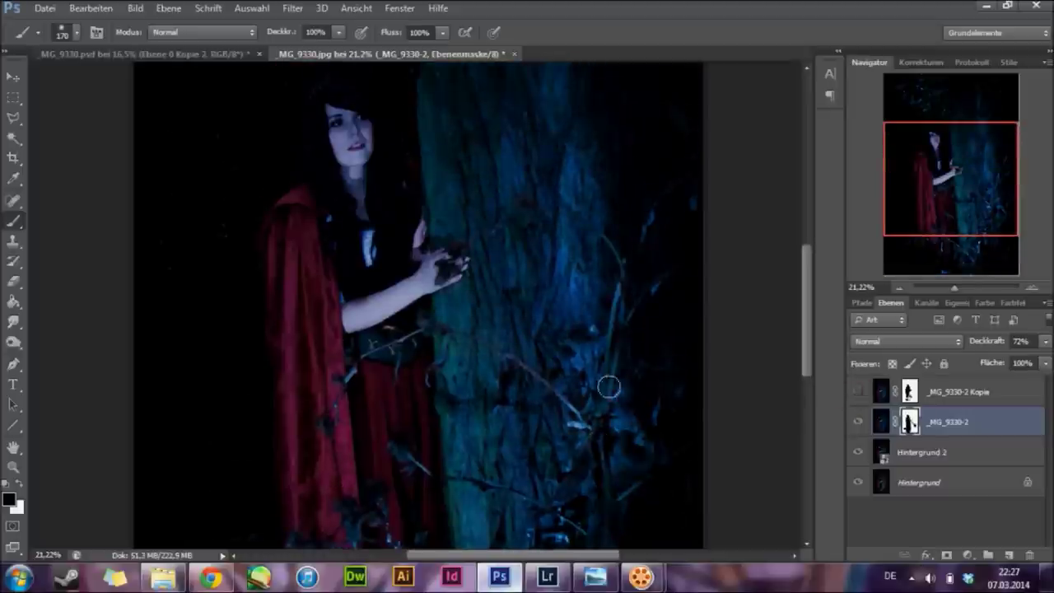
pyautogui.scroll(-2, 674, 449)
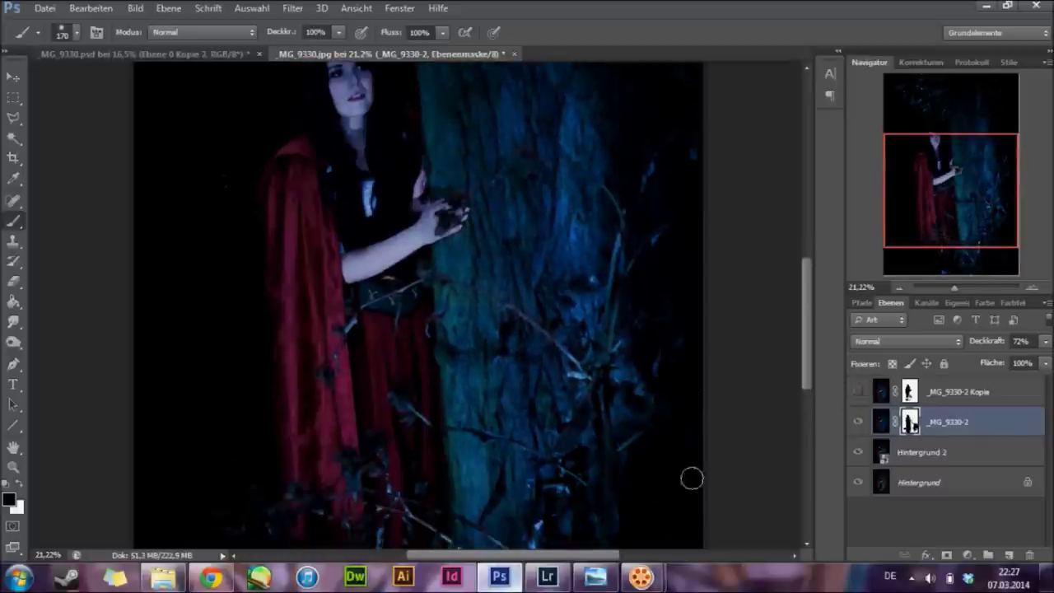
pyautogui.scroll(-5, 701, 541)
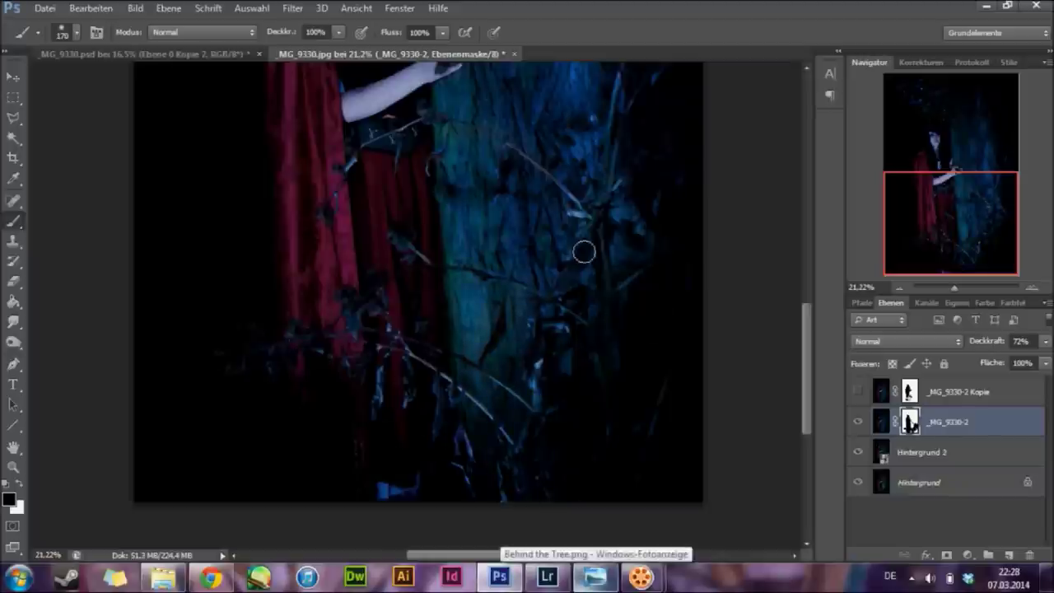
pyautogui.scroll(3, 552, 269)
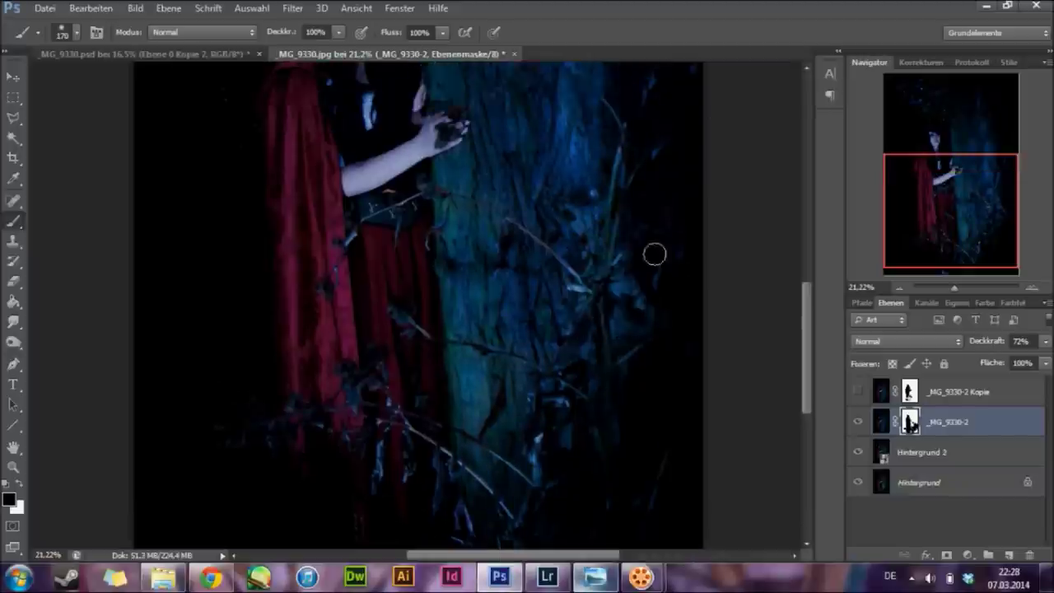
pyautogui.scroll(5, 655, 253)
pyautogui.click(858, 391)
pyautogui.click(910, 393)
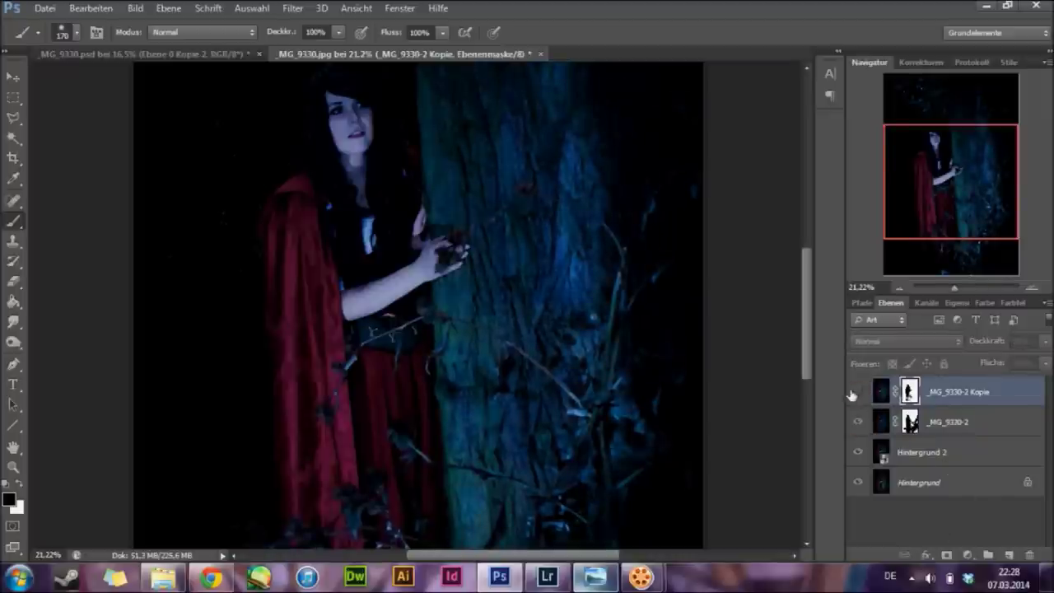
# - Lower the _MG_9330-2 Kopie layer's opacity to 43%, comparing it against _MG_9330-2
pyautogui.click(880, 392)
pyautogui.moveTo(1046, 341); pyautogui.dragTo(1035, 363)
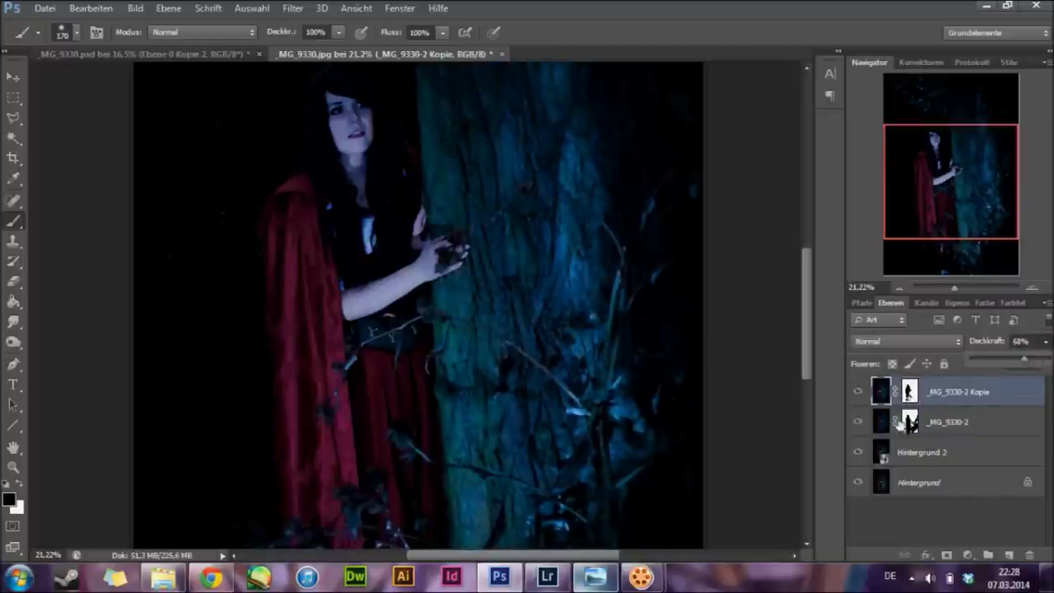
pyautogui.click(881, 421)
pyautogui.click(861, 422)
pyautogui.click(947, 391)
pyautogui.moveTo(1046, 341); pyautogui.dragTo(1035, 353)
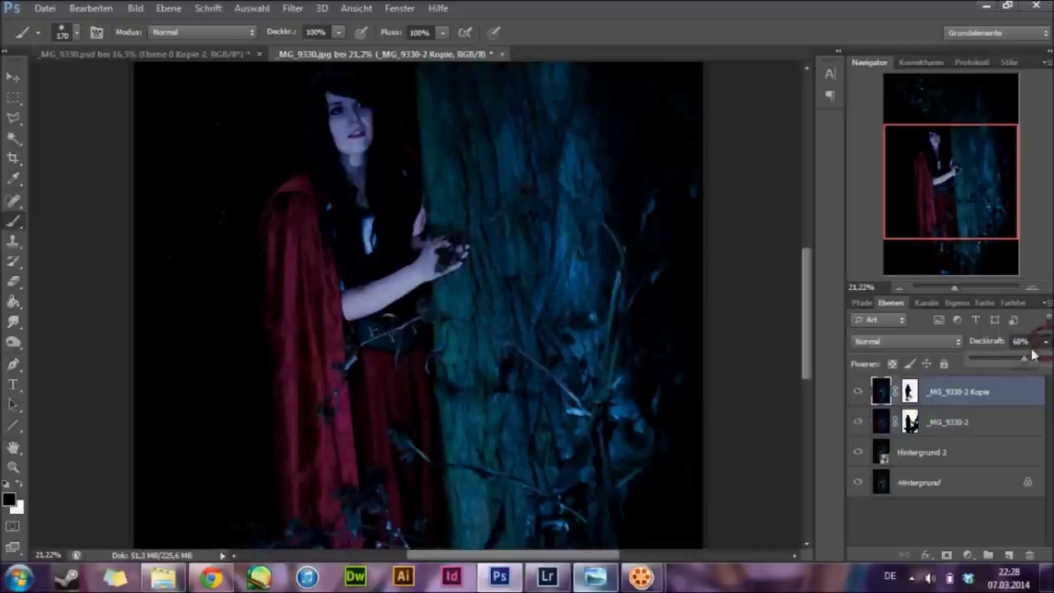
# - Refine the _MG_9330-2 Kopie layer's mask
pyautogui.click(908, 395)
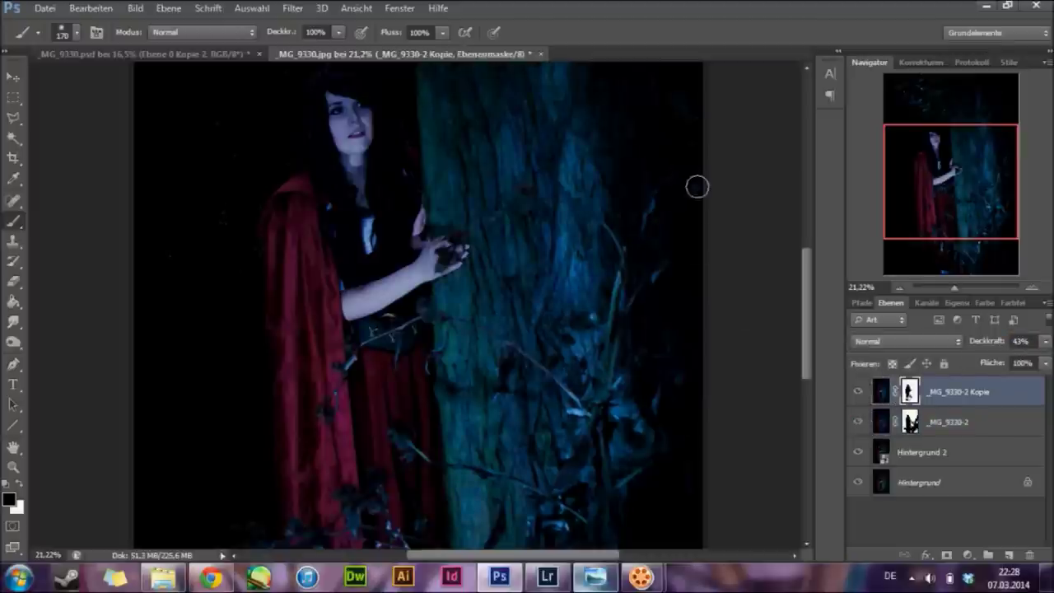
pyautogui.scroll(-1, 572, 359)
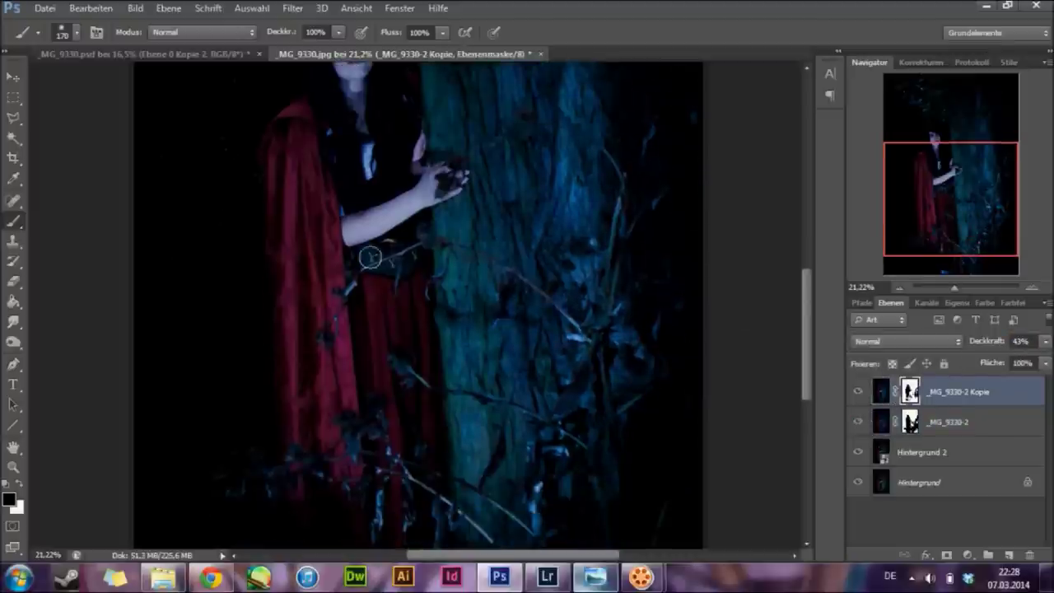
pyautogui.scroll(-3, 271, 310)
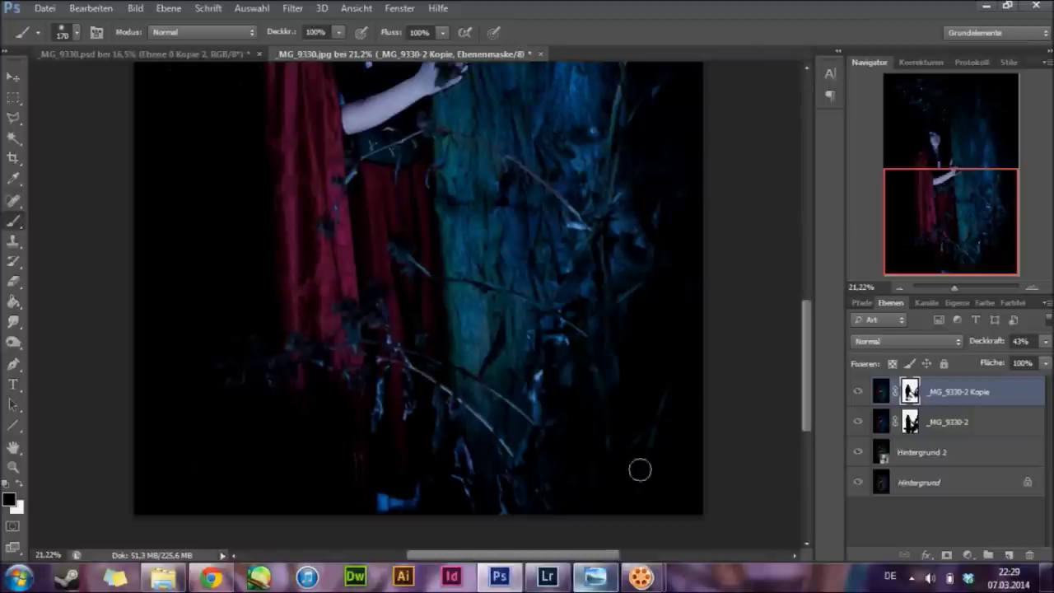
pyautogui.scroll(4, 675, 212)
pyautogui.scroll(1, 692, 190)
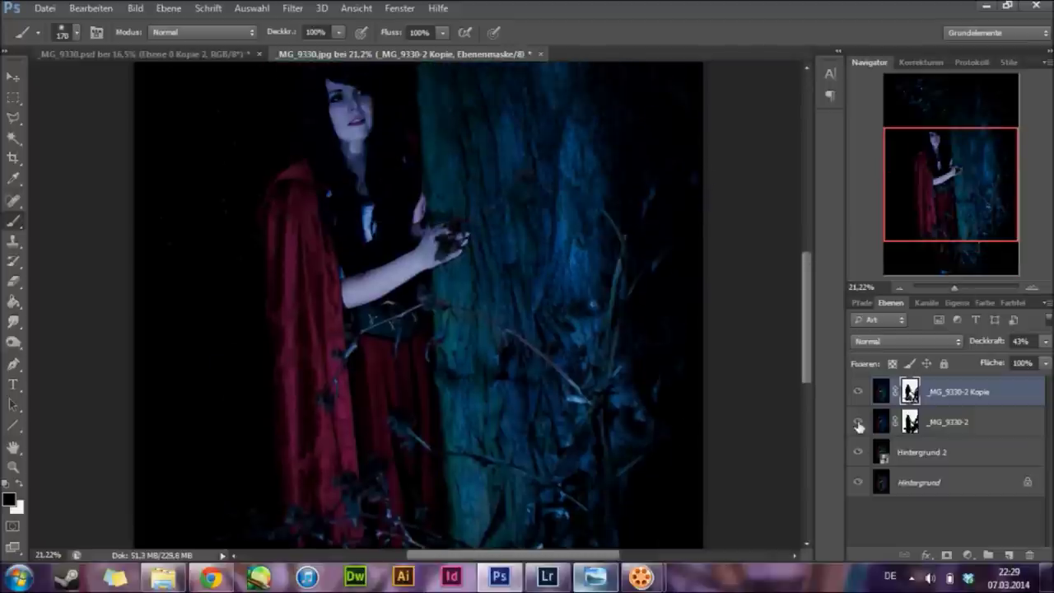
# - Select the _MG_9330-2 layer mask and enlarge the brush to 257 px
pyautogui.click(906, 424)
pyautogui.scroll(1, 539, 242)
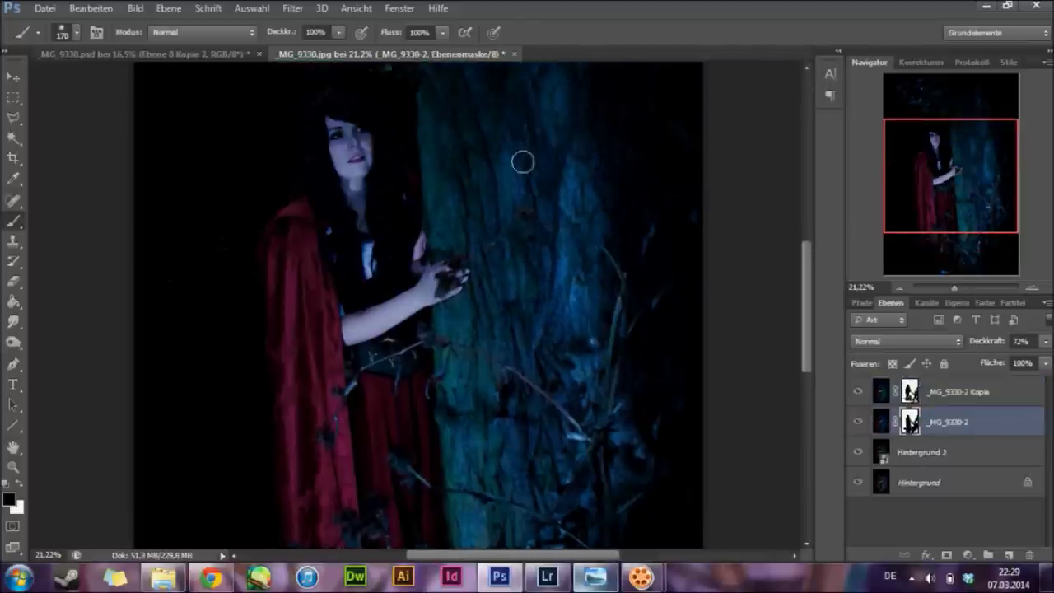
pyautogui.rightClick(566, 190)
pyautogui.moveTo(681, 231); pyautogui.dragTo(705, 231)
pyautogui.press('Return')
pyautogui.scroll(3, 417, 104)
pyautogui.scroll(2, 442, 223)
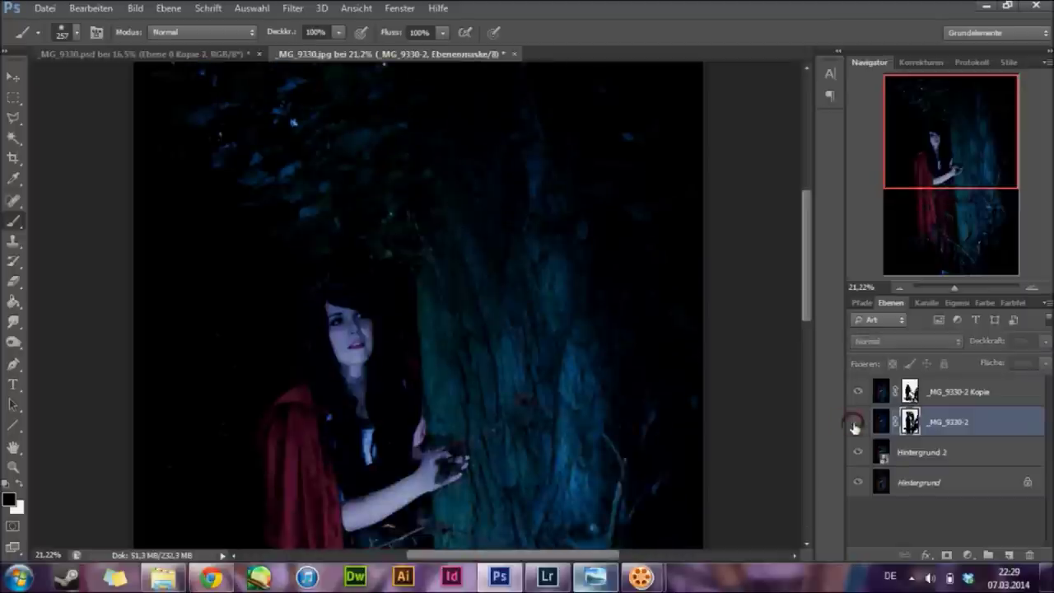
# - Add a new empty layer and set the brush size to 329 px
pyautogui.hotkey('ctrl', 'shift', 'alt', 'n')
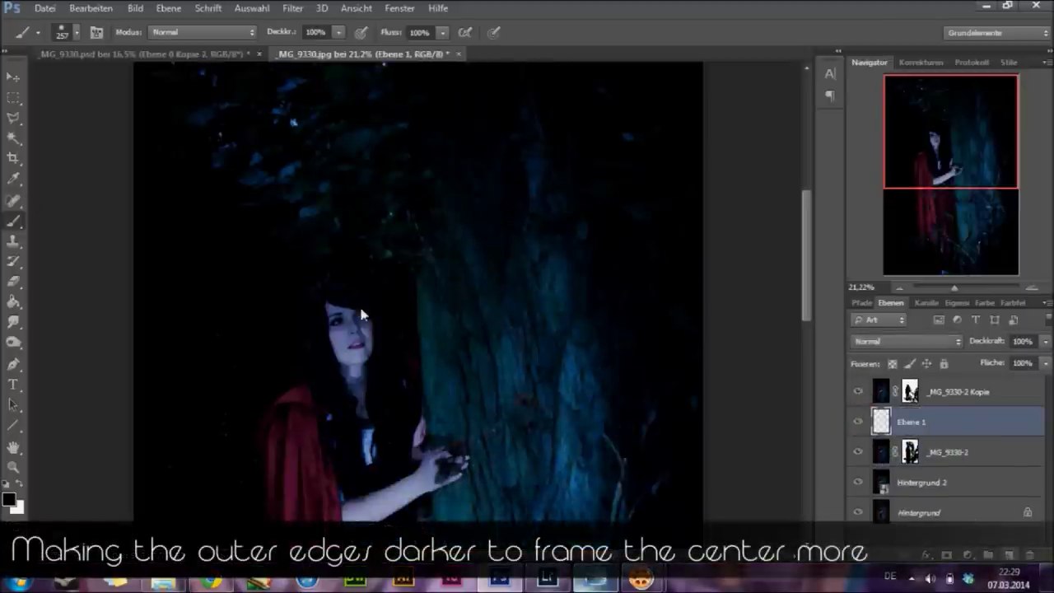
pyautogui.rightClick(383, 175)
pyautogui.moveTo(448, 218); pyautogui.dragTo(460, 217)
pyautogui.press('Return')
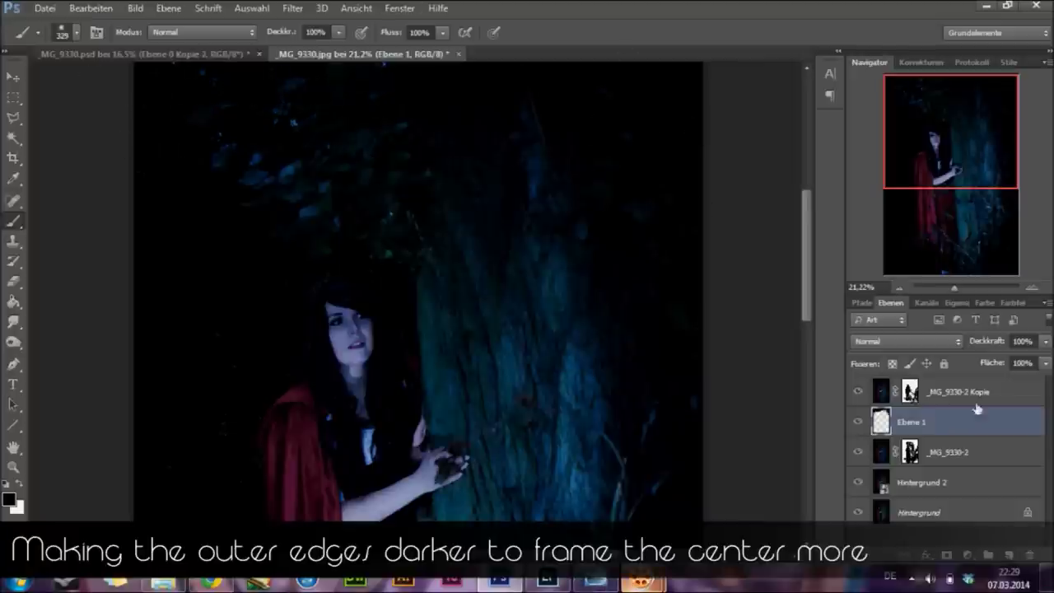
# - Move Ebene 1 to the top of the stack and compare the layer blends
pyautogui.moveTo(1046, 341); pyautogui.dragTo(1016, 356)
pyautogui.hotkey('ctrl', ']')
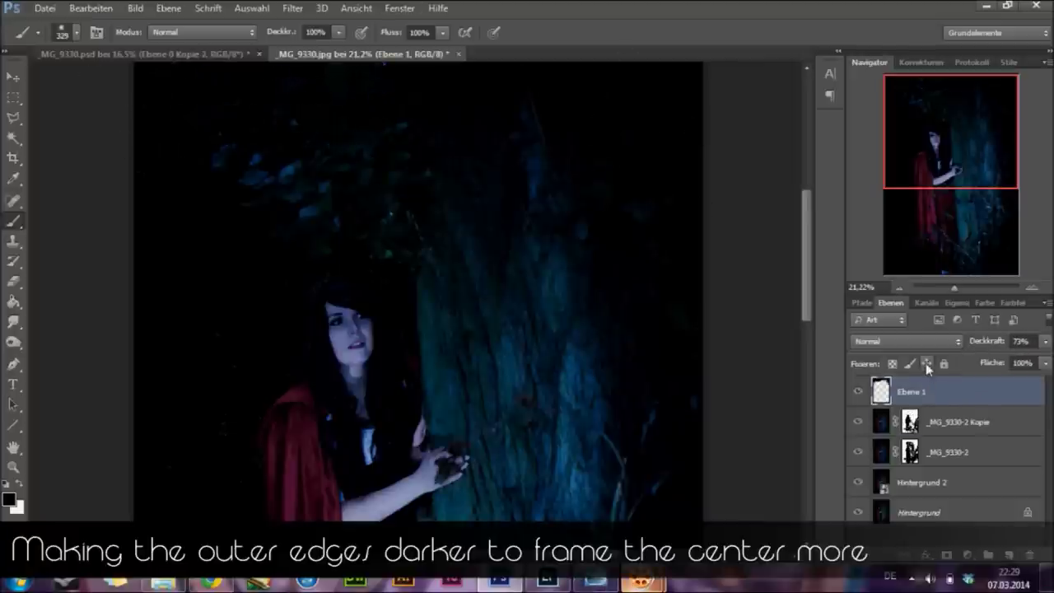
pyautogui.scroll(-3, 790, 296)
pyautogui.click(859, 422)
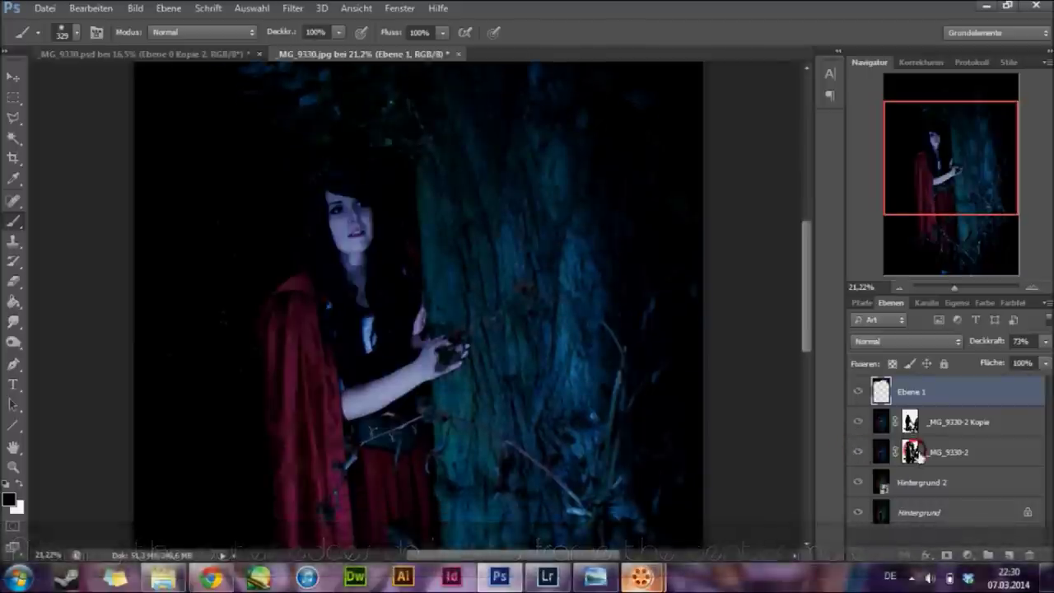
pyautogui.click(910, 453)
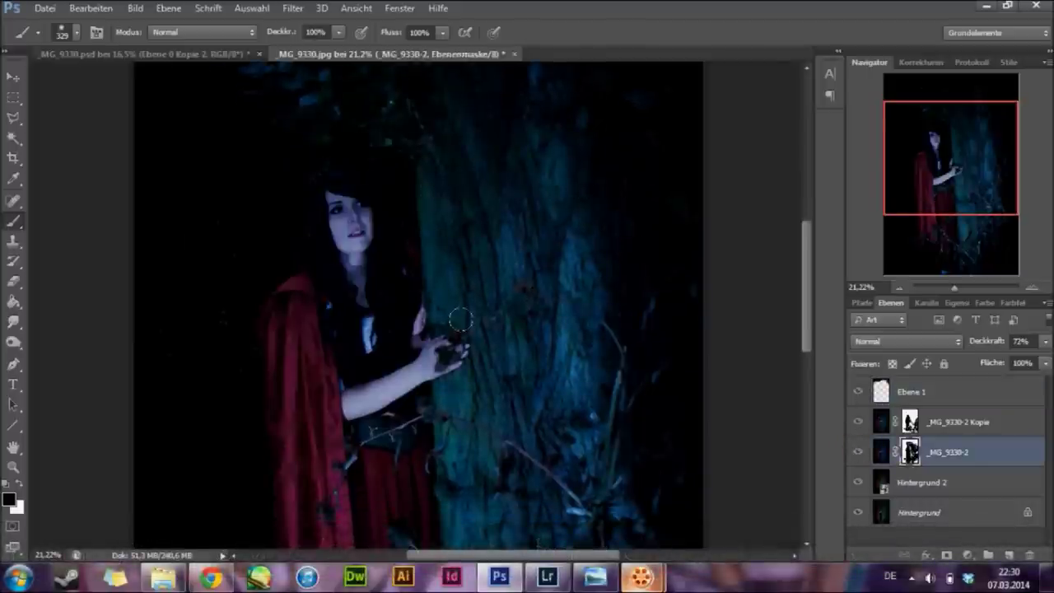
pyautogui.scroll(-4, 460, 319)
pyautogui.click(910, 422)
pyautogui.scroll(4, 670, 285)
pyautogui.scroll(1, 547, 124)
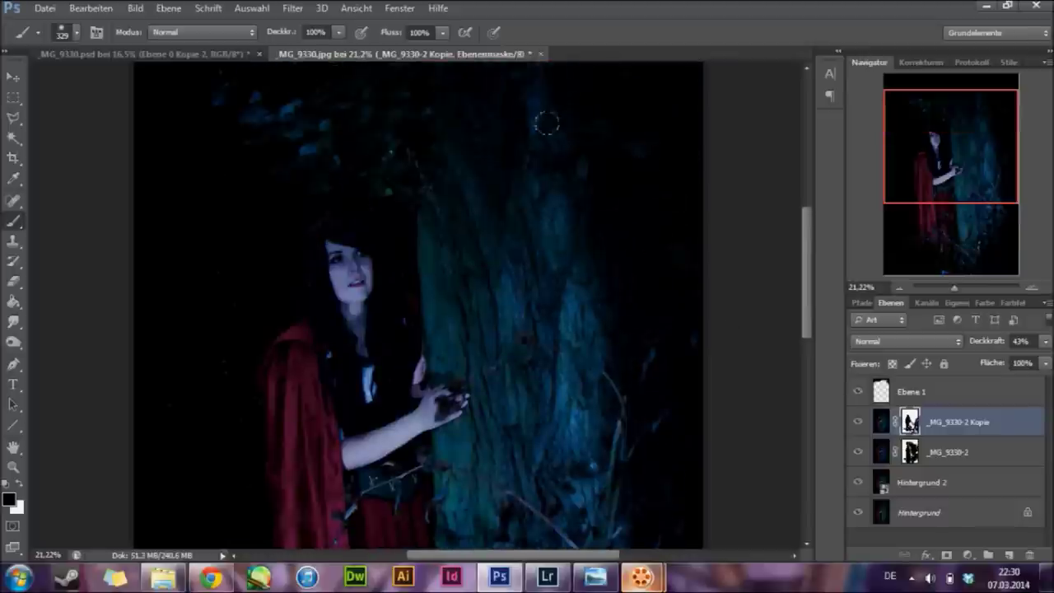
# - Paint the photo's edges black on Ebene 1 and set its opacity to 35%
pyautogui.hotkey('alt', ']')
pyautogui.moveTo(225, 84); pyautogui.dragTo(254, 132)
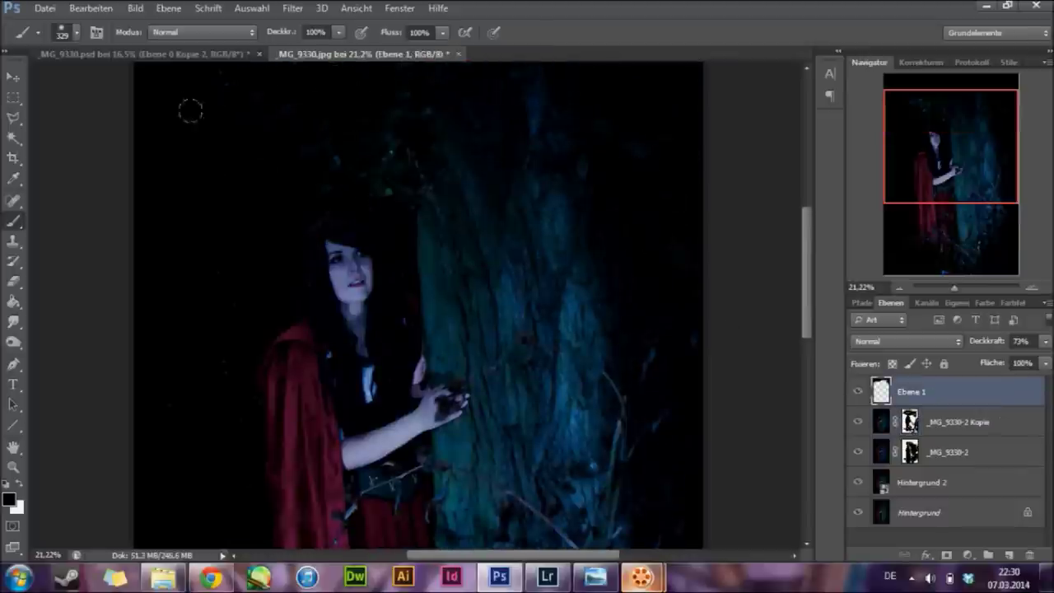
pyautogui.click(1046, 341)
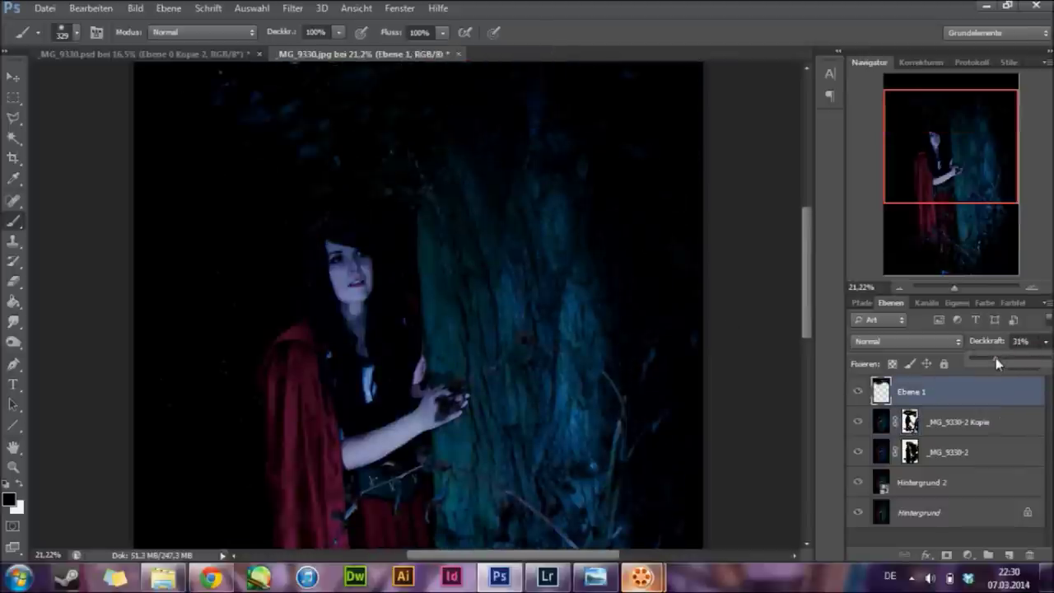
pyautogui.scroll(-4, 539, 269)
pyautogui.scroll(-6, 302, 301)
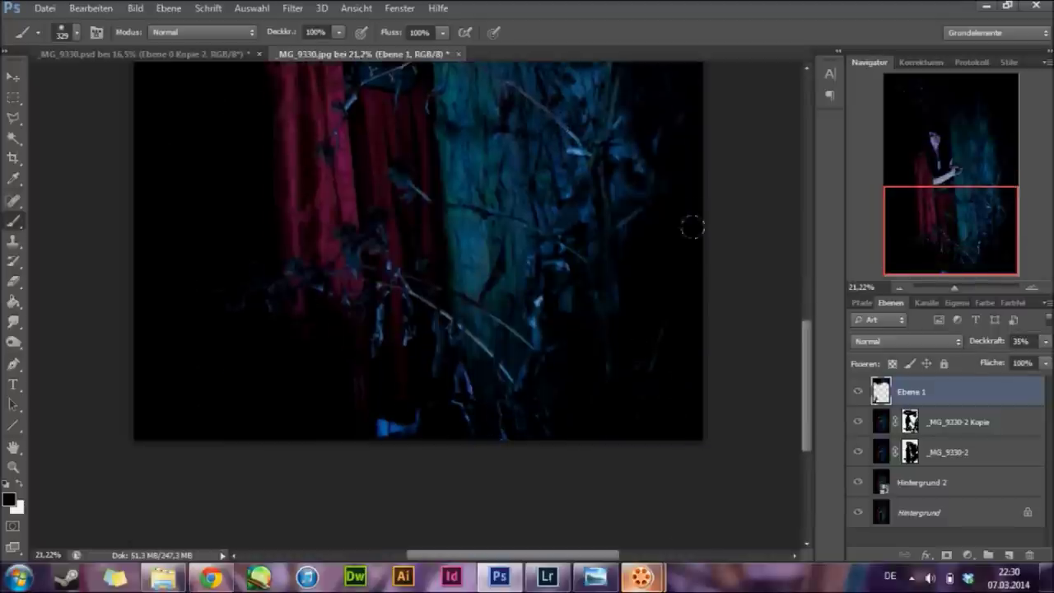
# - Erase parts of the dark edge painting with the Eraser
pyautogui.click(13, 280)
pyautogui.scroll(2, 313, 410)
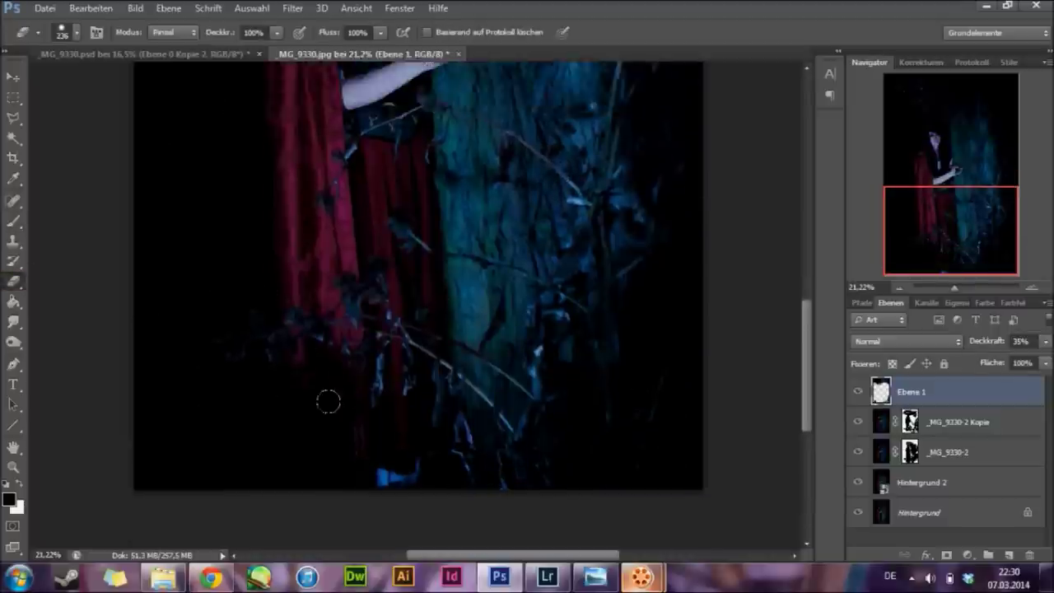
pyautogui.scroll(8, 329, 411)
pyautogui.moveTo(955, 288); pyautogui.dragTo(951, 289)
pyautogui.click(44, 8)
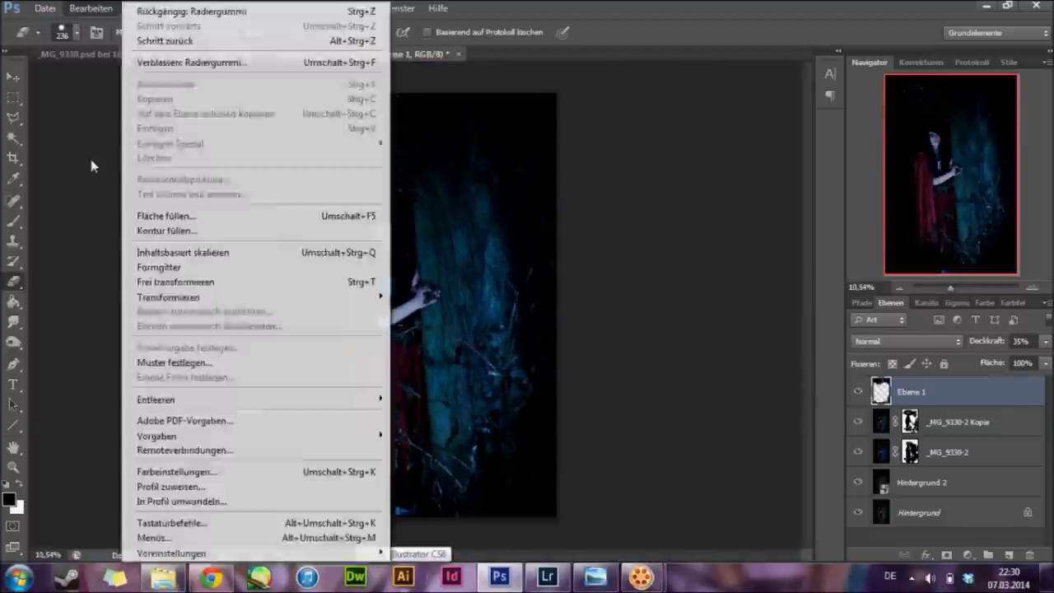
# - Save the image in Photoshop format as _MG_9330-2.psd
pyautogui.click(82, 198)
pyautogui.click(560, 323)
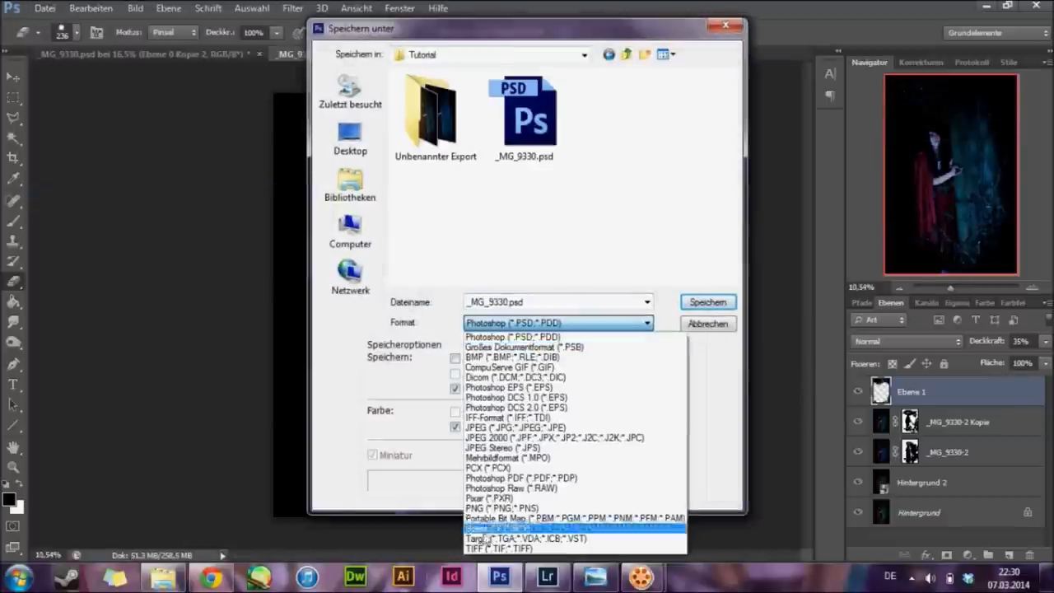
pyautogui.click(659, 306)
pyautogui.click(707, 302)
pyautogui.click(532, 241)
pyautogui.click(45, 7)
pyautogui.click(82, 196)
pyautogui.click(525, 301)
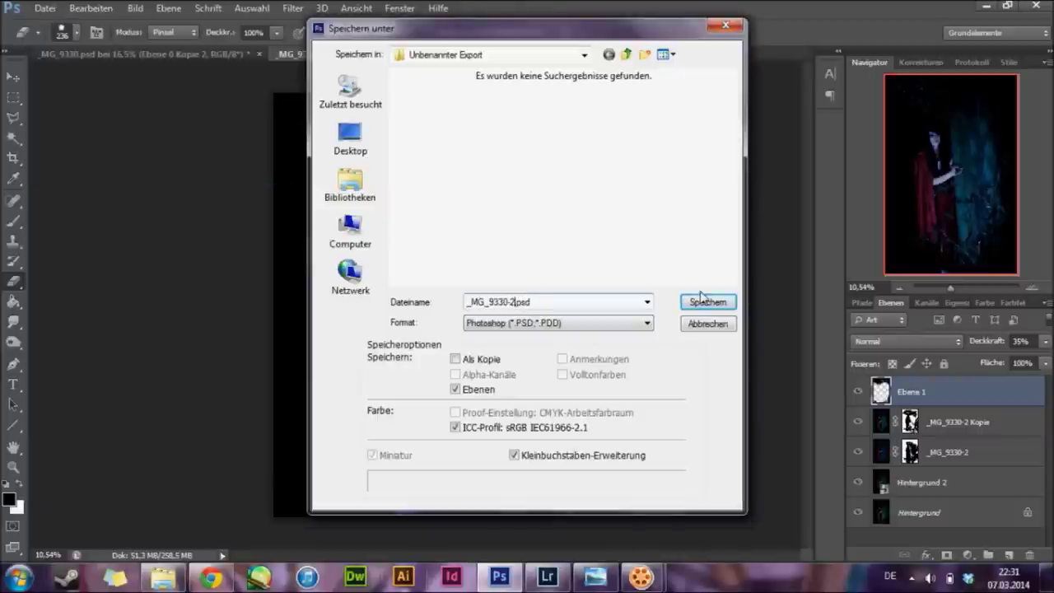
pyautogui.click(702, 300)
# - Save a PNG copy as _MG_9330-2.png
pyautogui.click(44, 8)
pyautogui.click(82, 194)
pyautogui.click(560, 323)
pyautogui.click(511, 530)
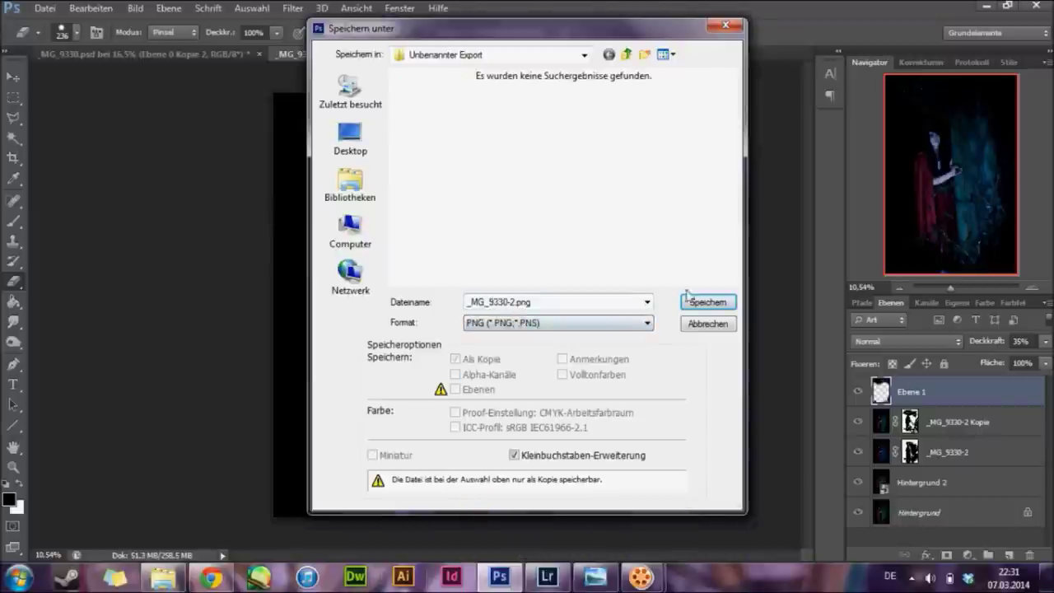
pyautogui.click(708, 301)
pyautogui.click(581, 177)
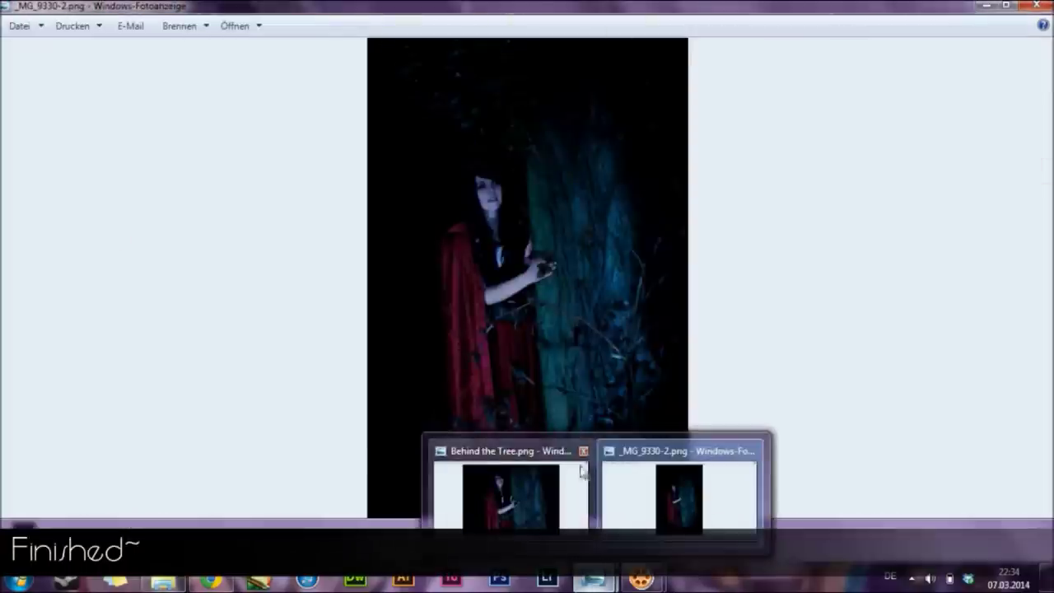
# - Close Behind the Tree.png and view _MG_9330-2.png fitted to the window
pyautogui.click(583, 450)
pyautogui.scroll(5, 535, 272)
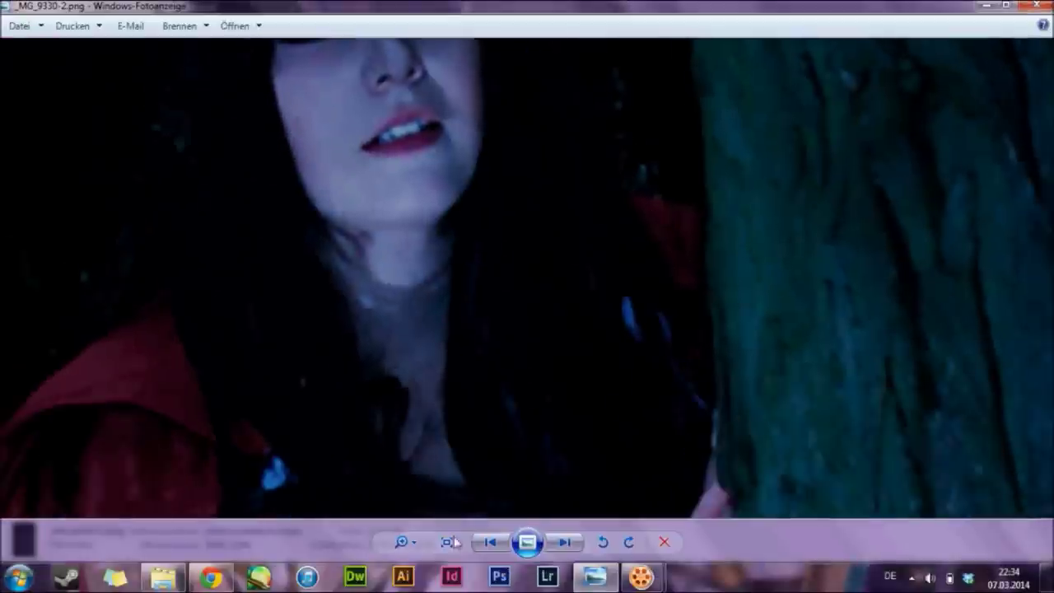
pyautogui.click(447, 543)
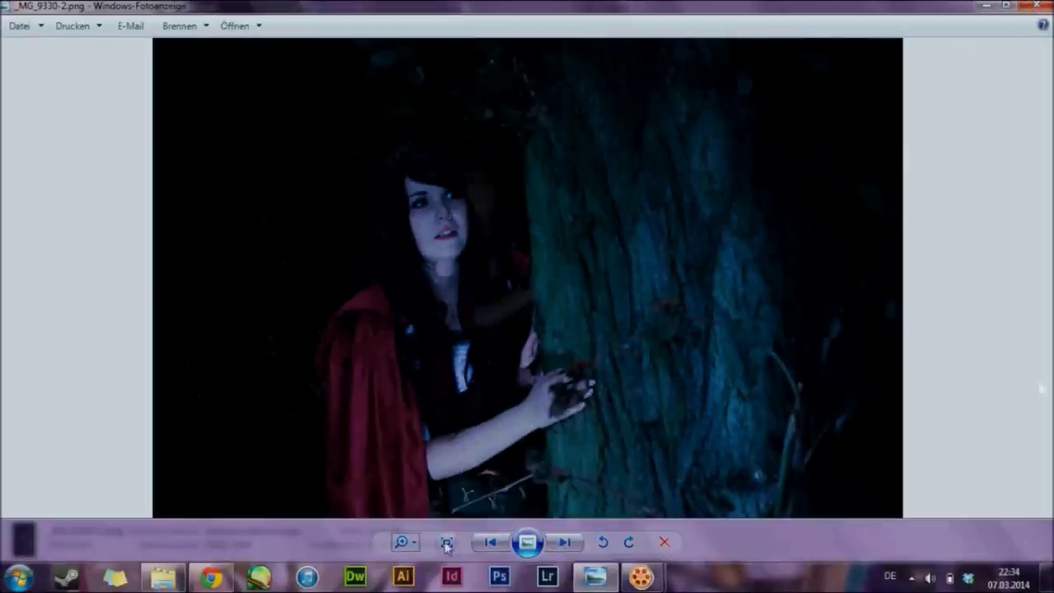